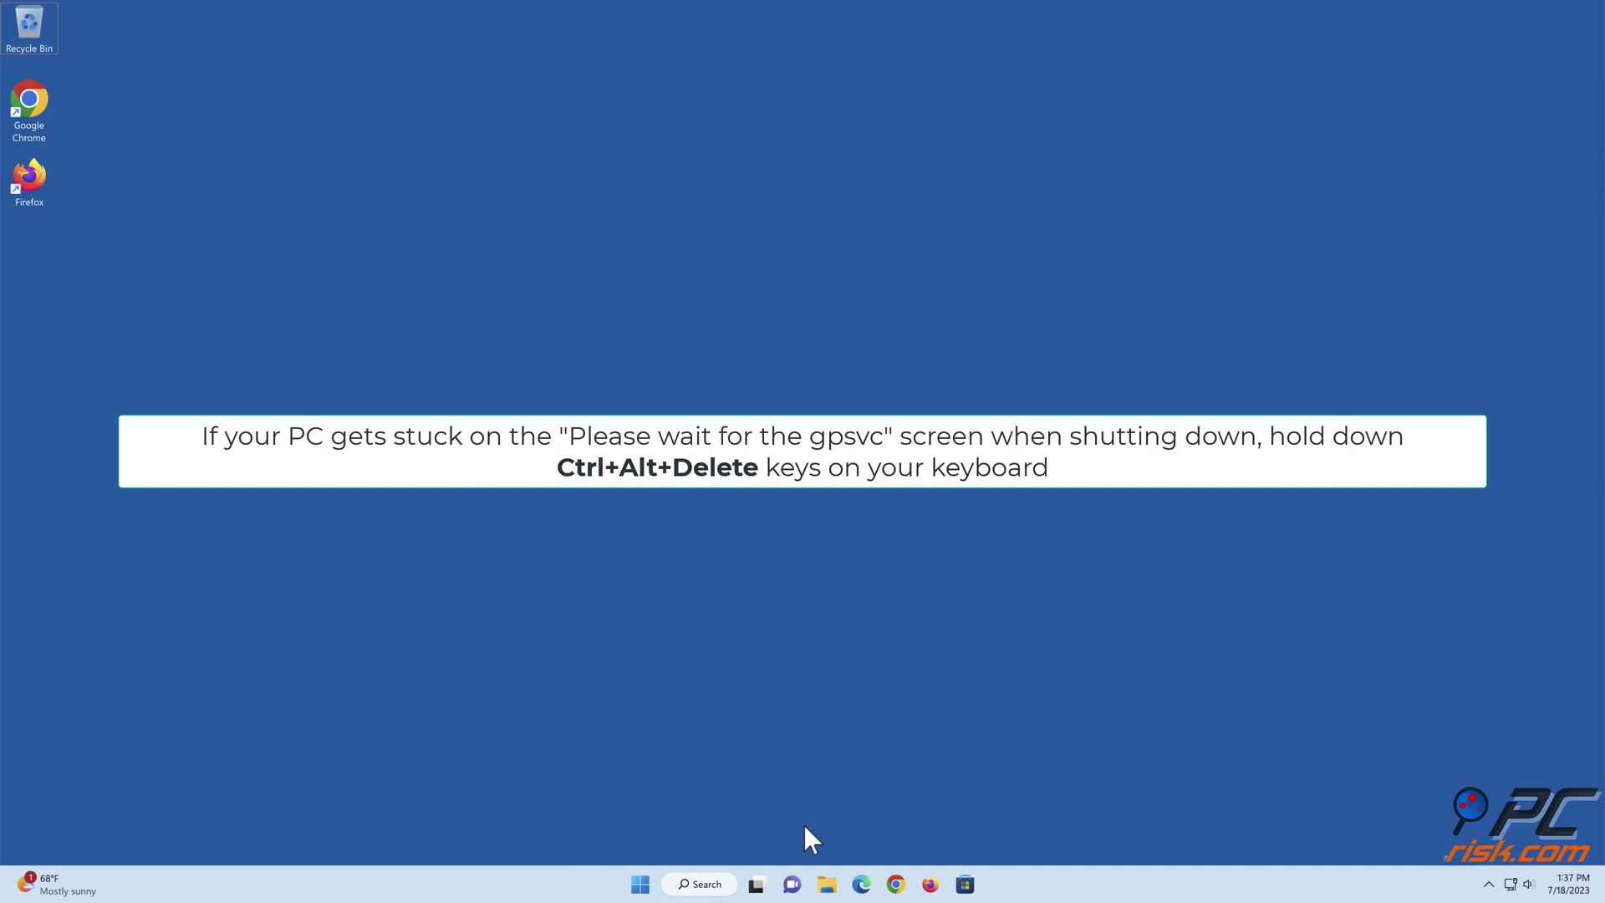
Bring up the Ctrl+Alt+Delete security options screen with Lock, Sign out and Task Manager.
key(ctrl+alt+Delete)
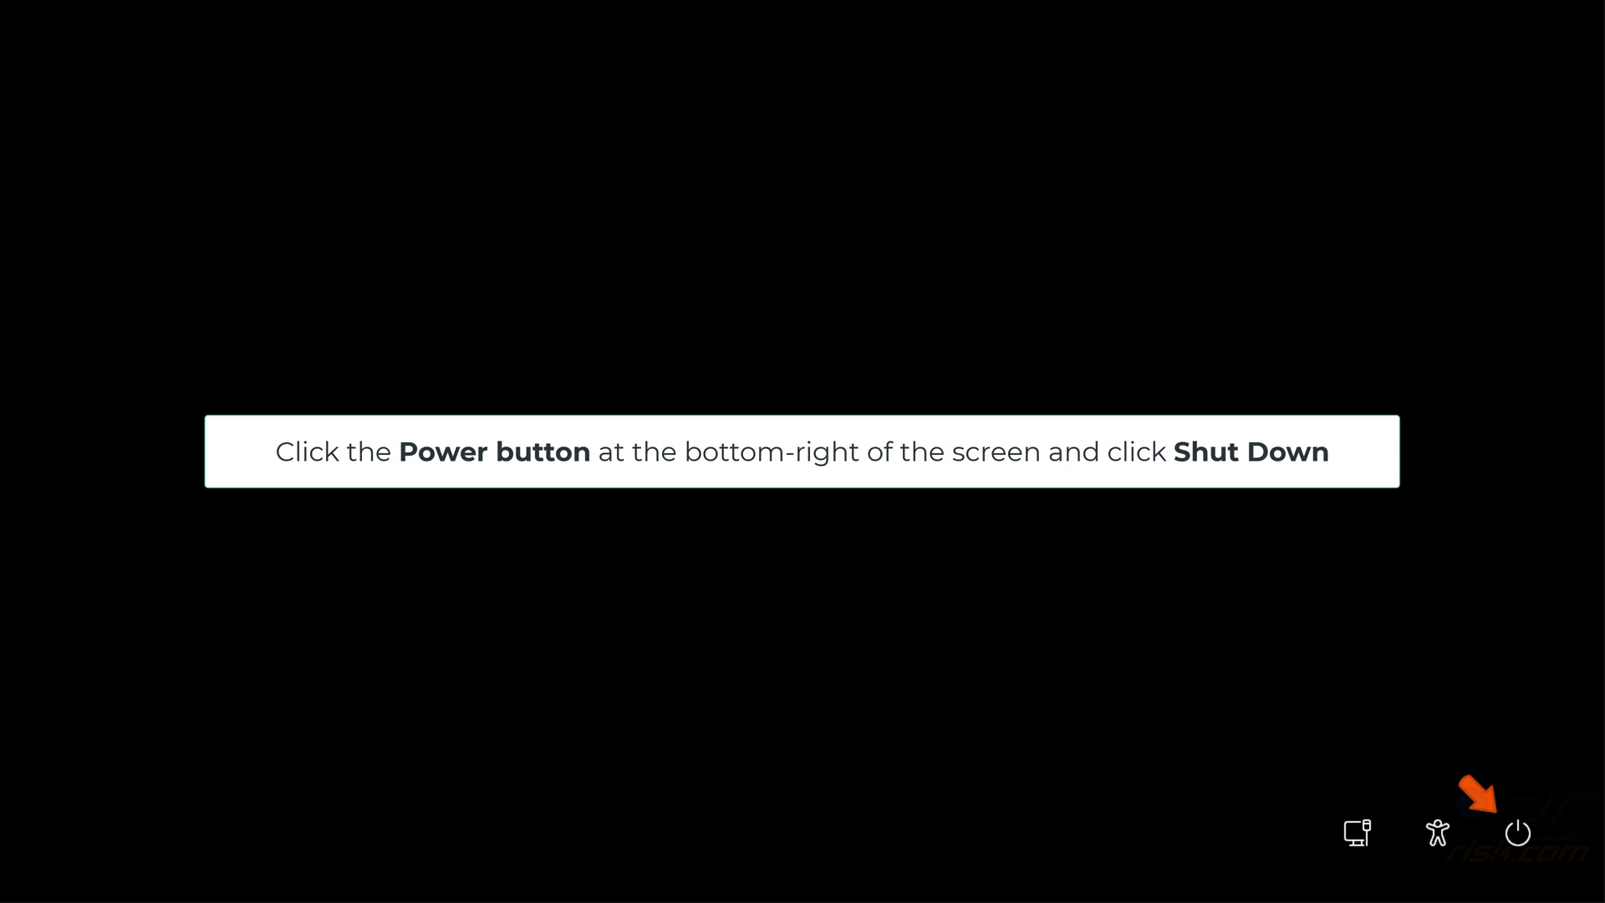
Shut down the PC using the power button on the security screen.
click(1519, 835)
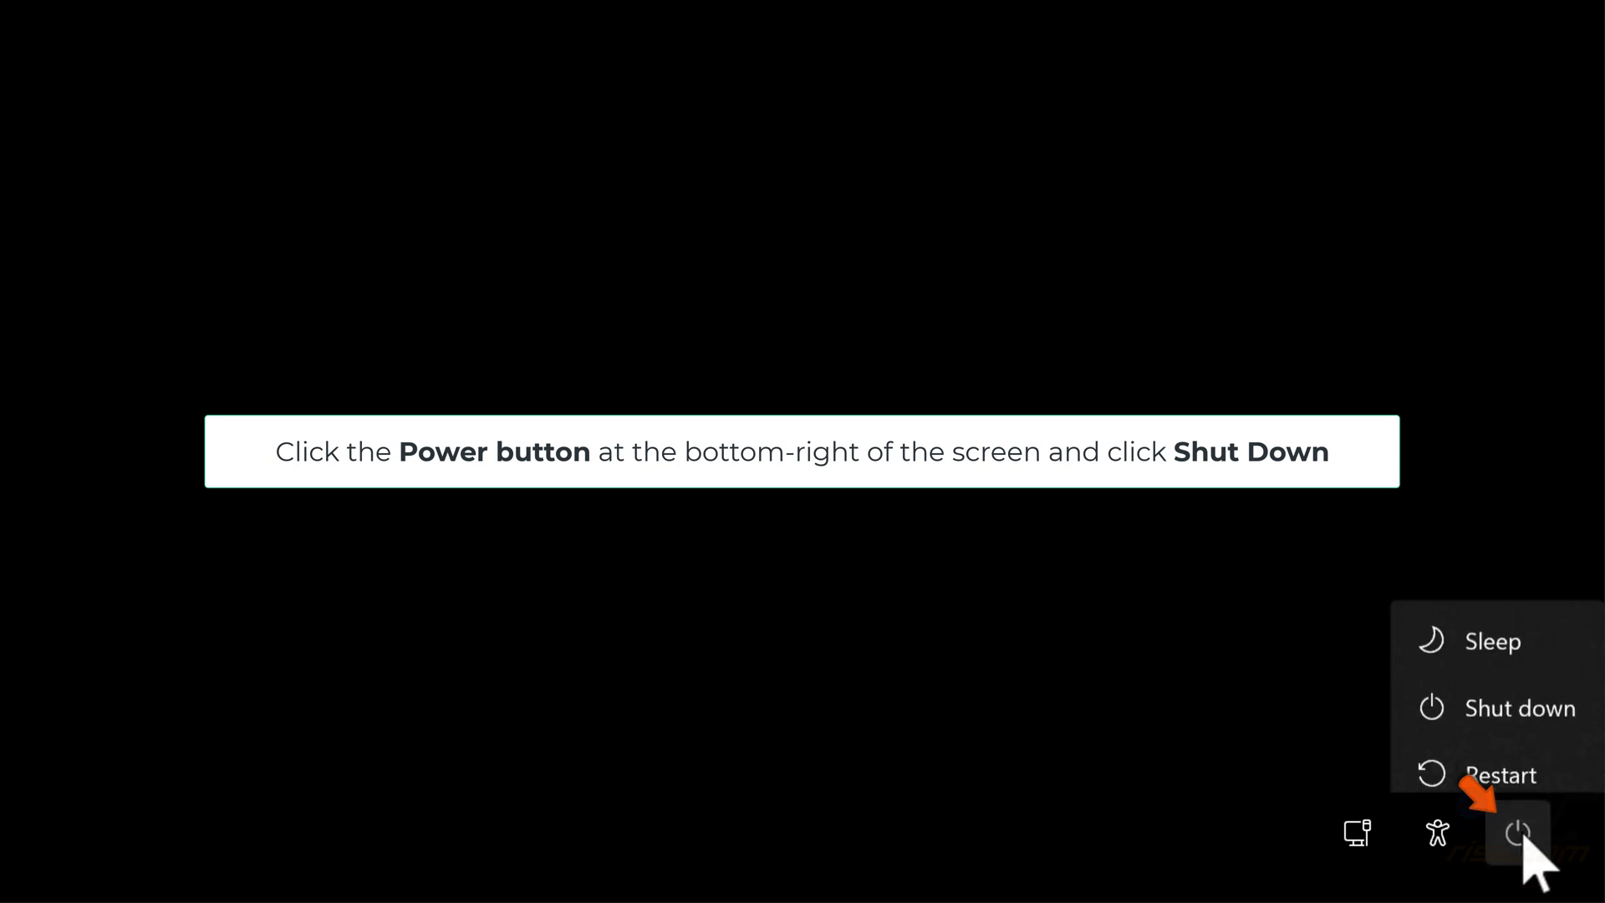
click(1520, 724)
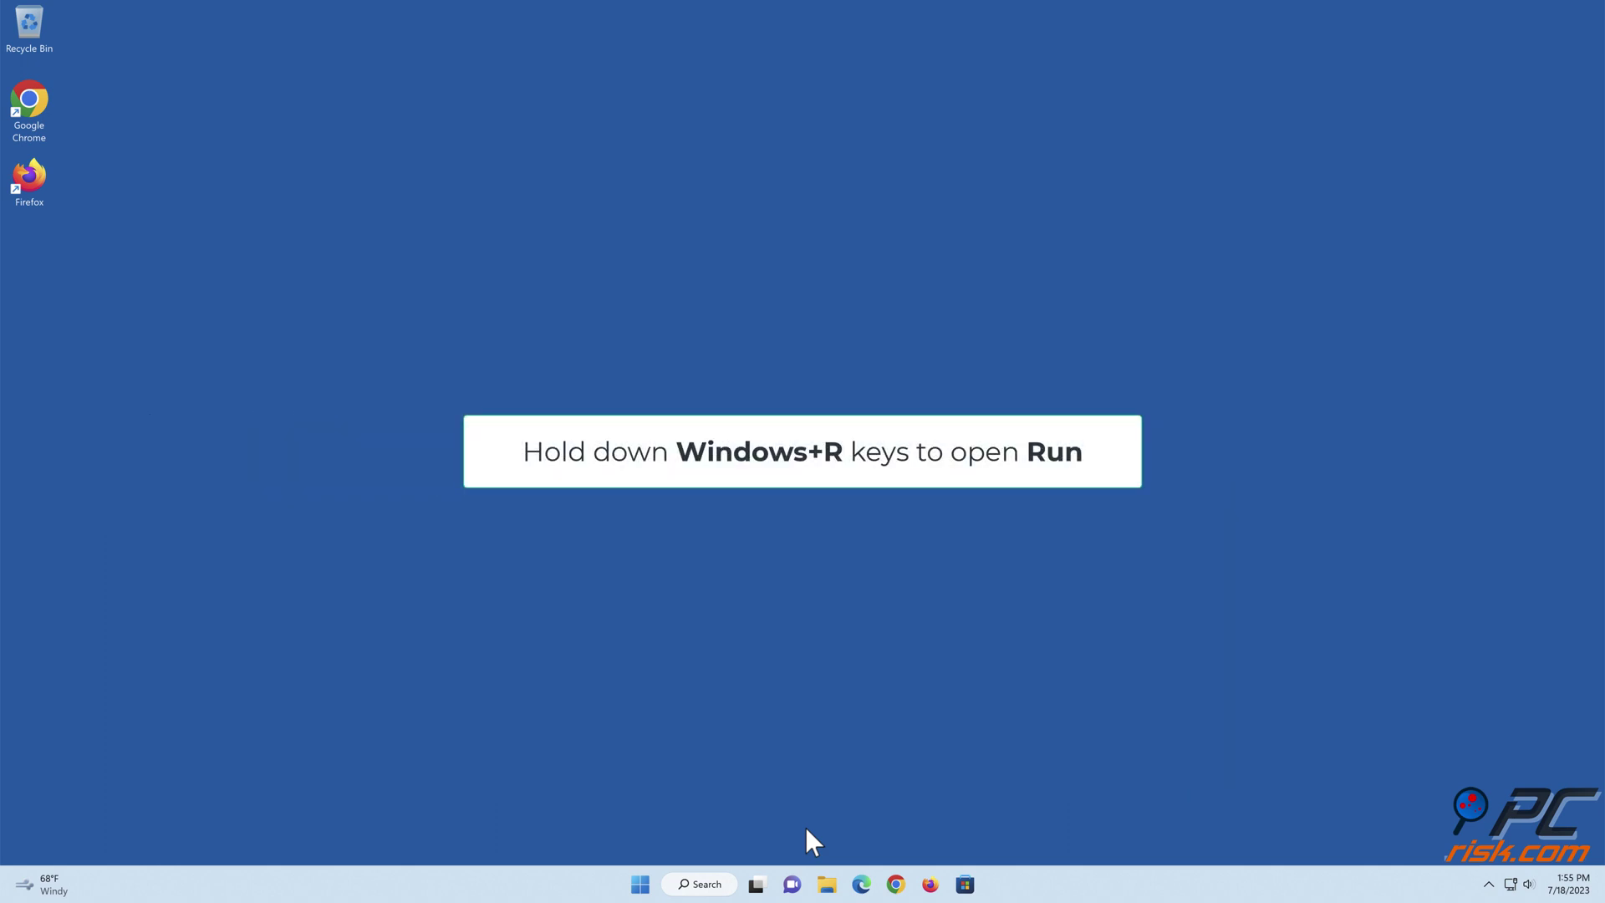
Launch cmd from the Run dialog as an elevated administrator Command Prompt.
key(super+r)
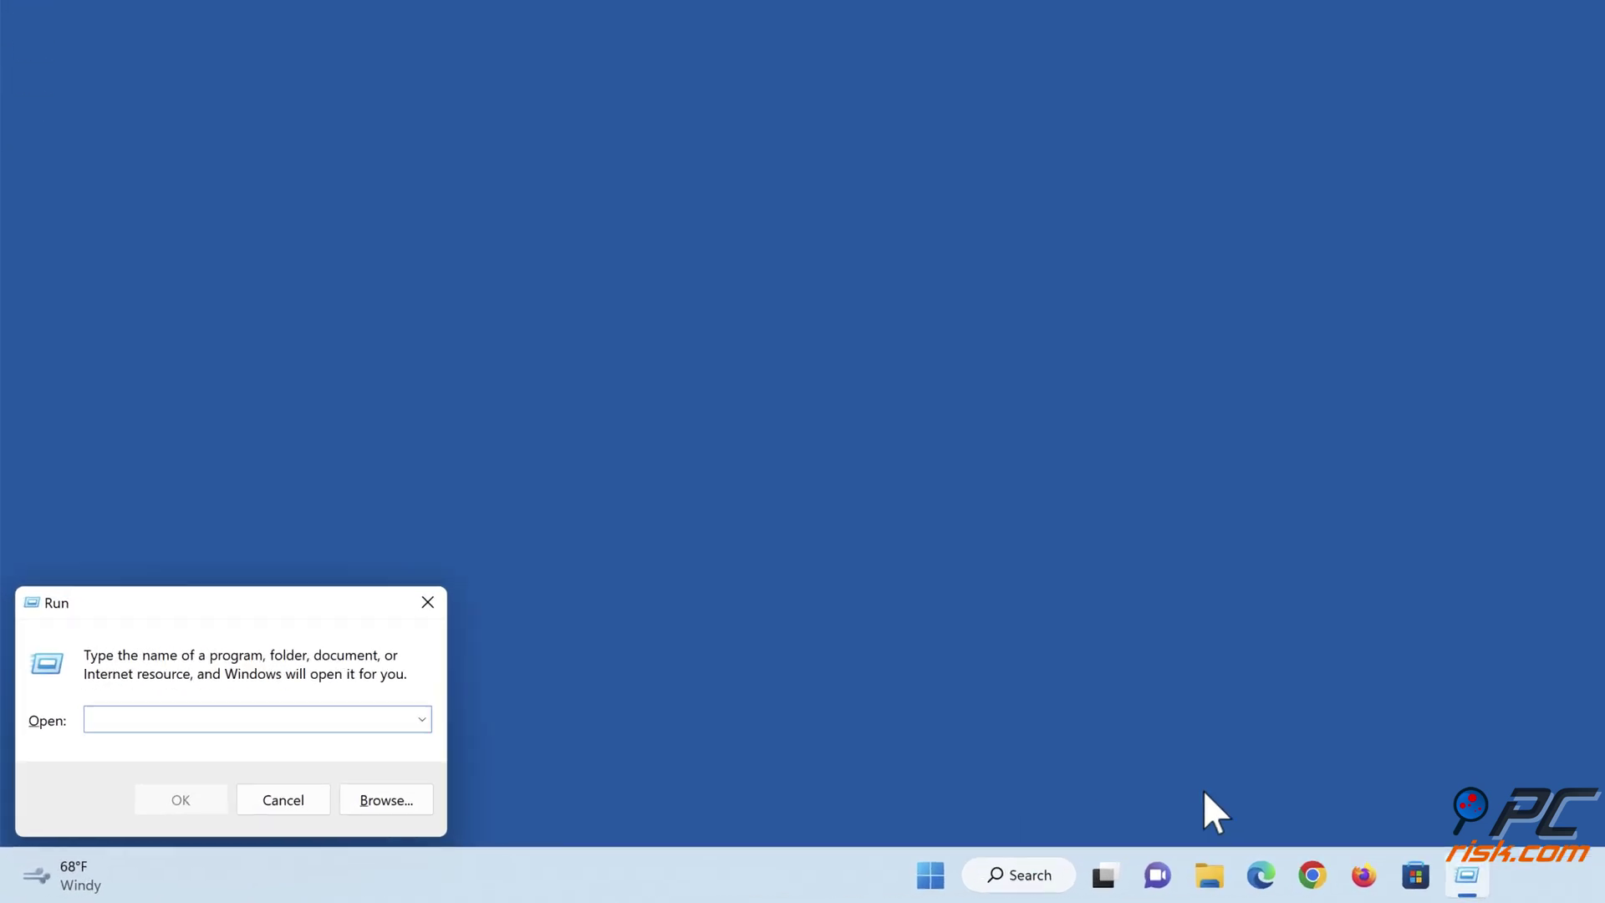
text(cmd)
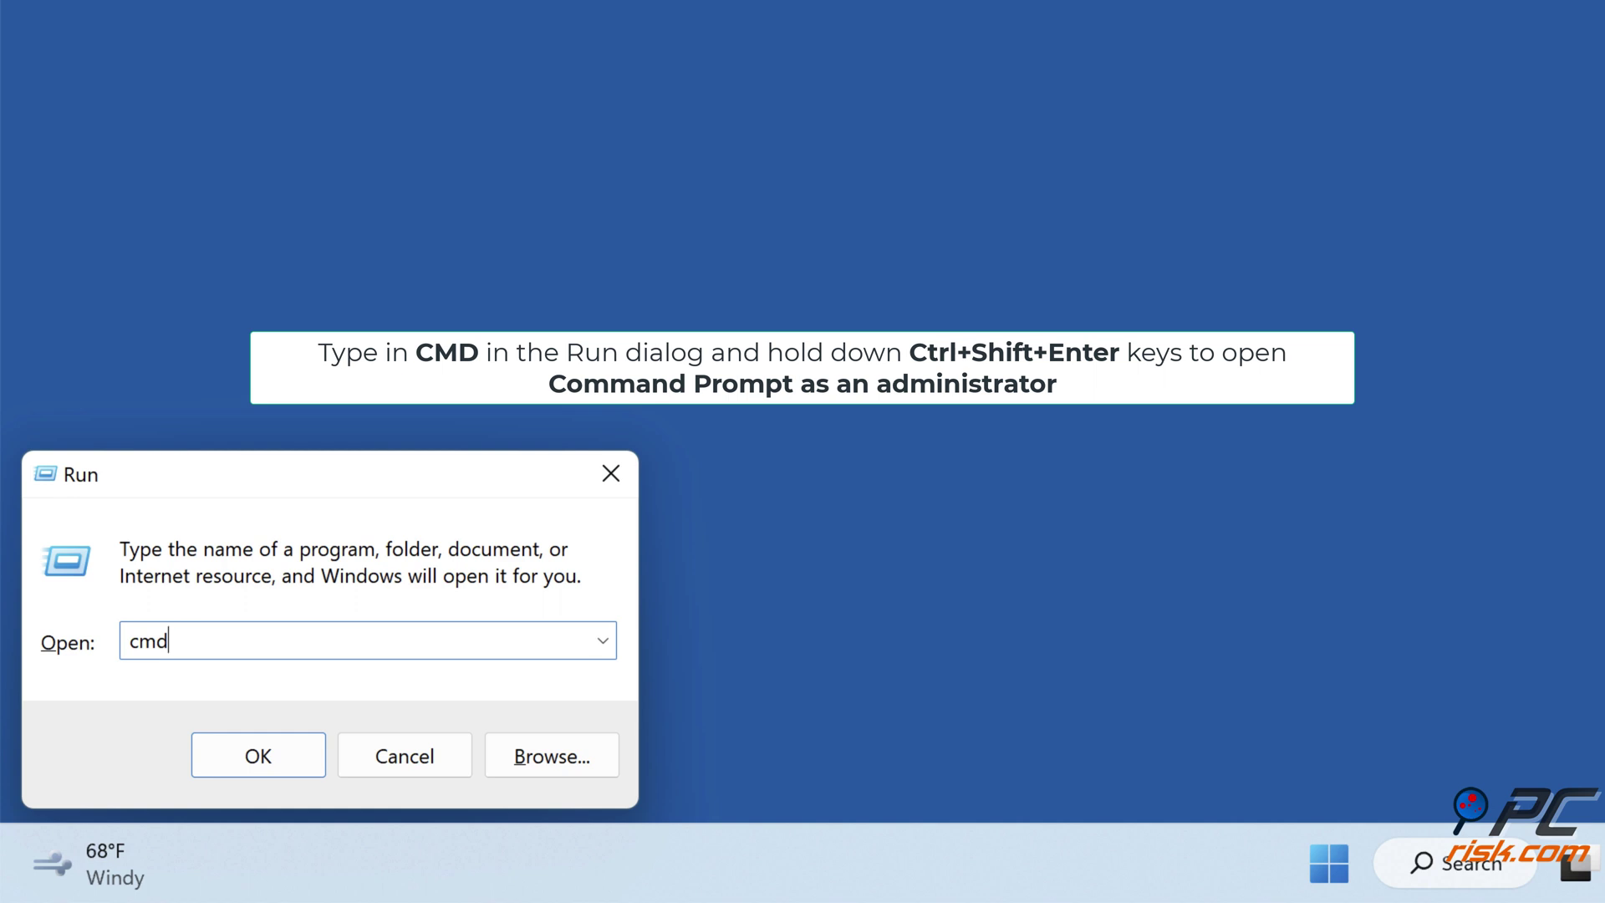
key(ctrl+shift+Return)
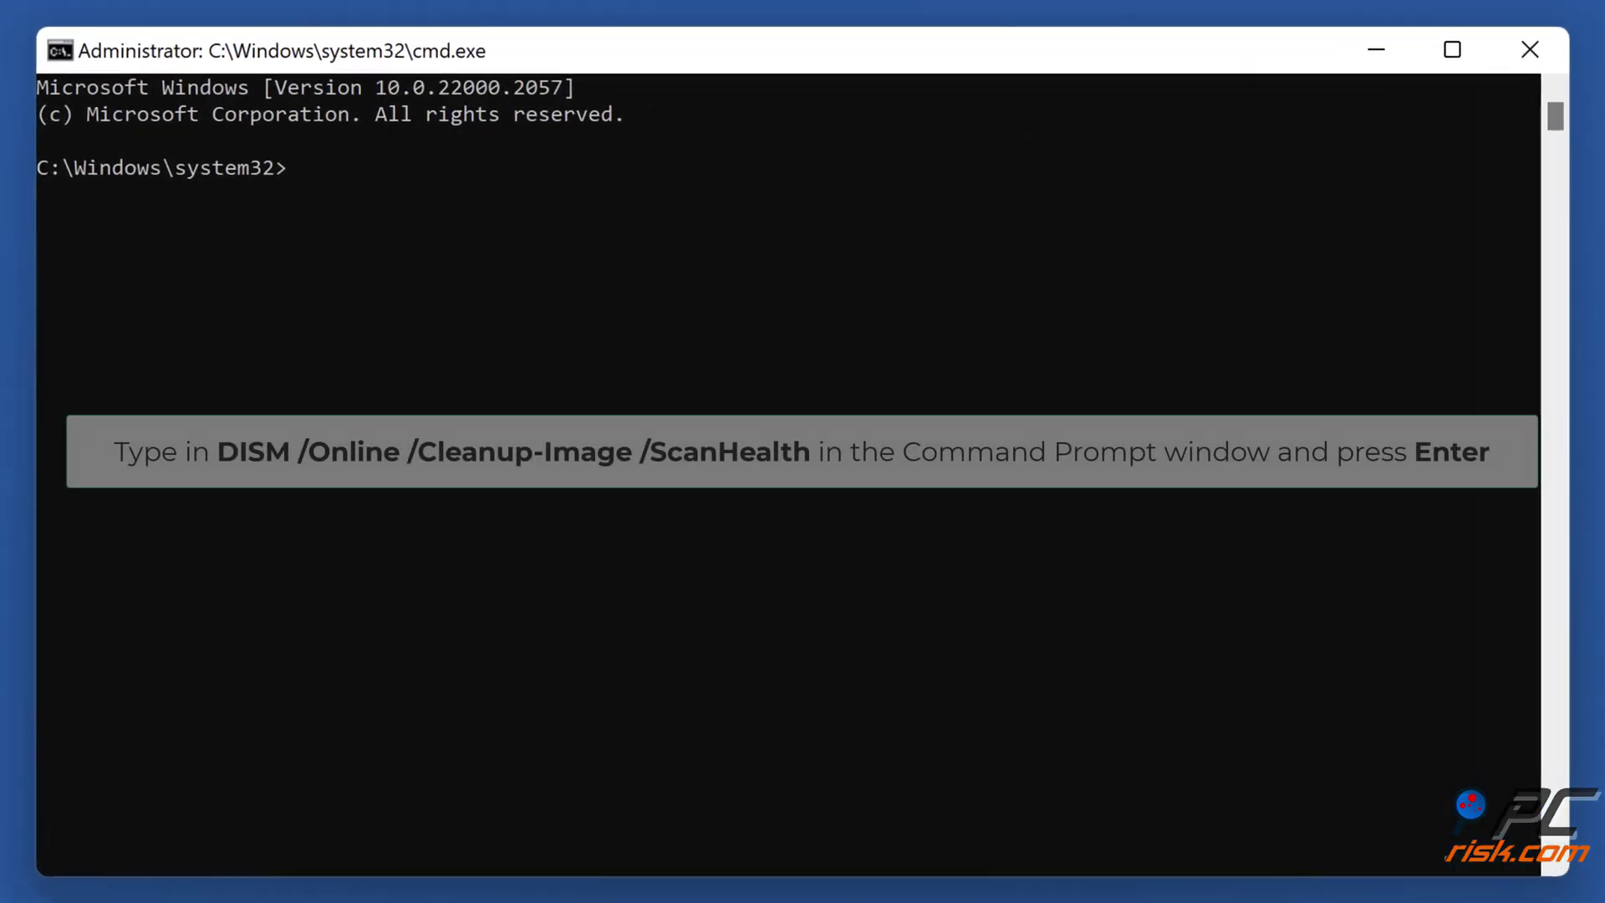
Run DISM /ScanHealth and /RestoreHealth, then sfc /scannow, which finds no integrity violations.
text(dism /online /cleanup-image /scanhealth)
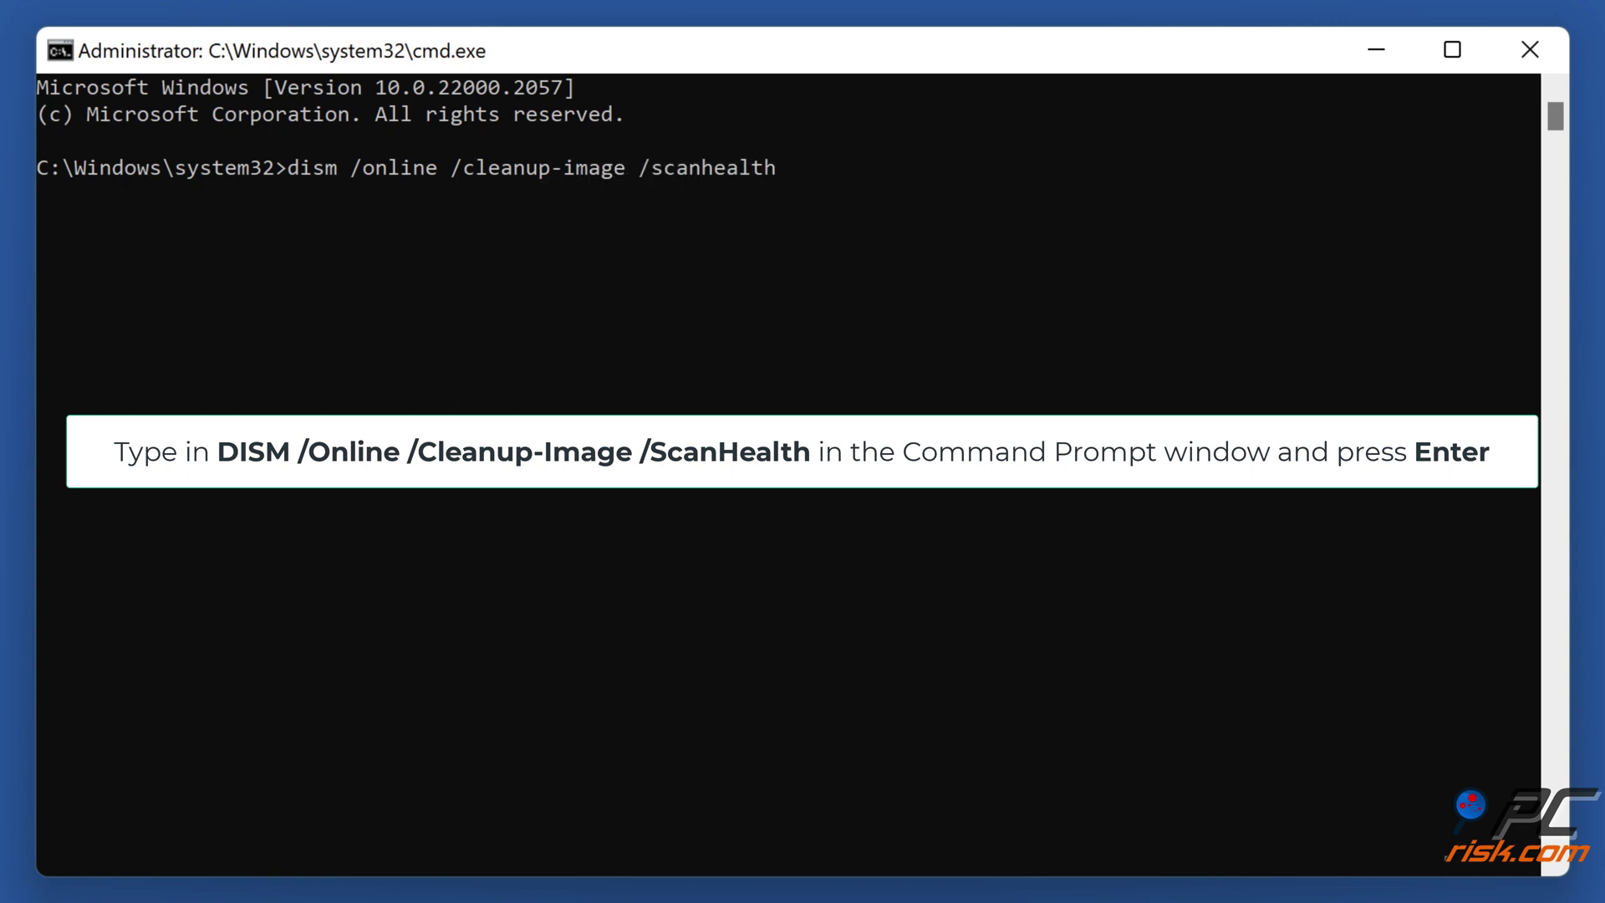
key(Return)
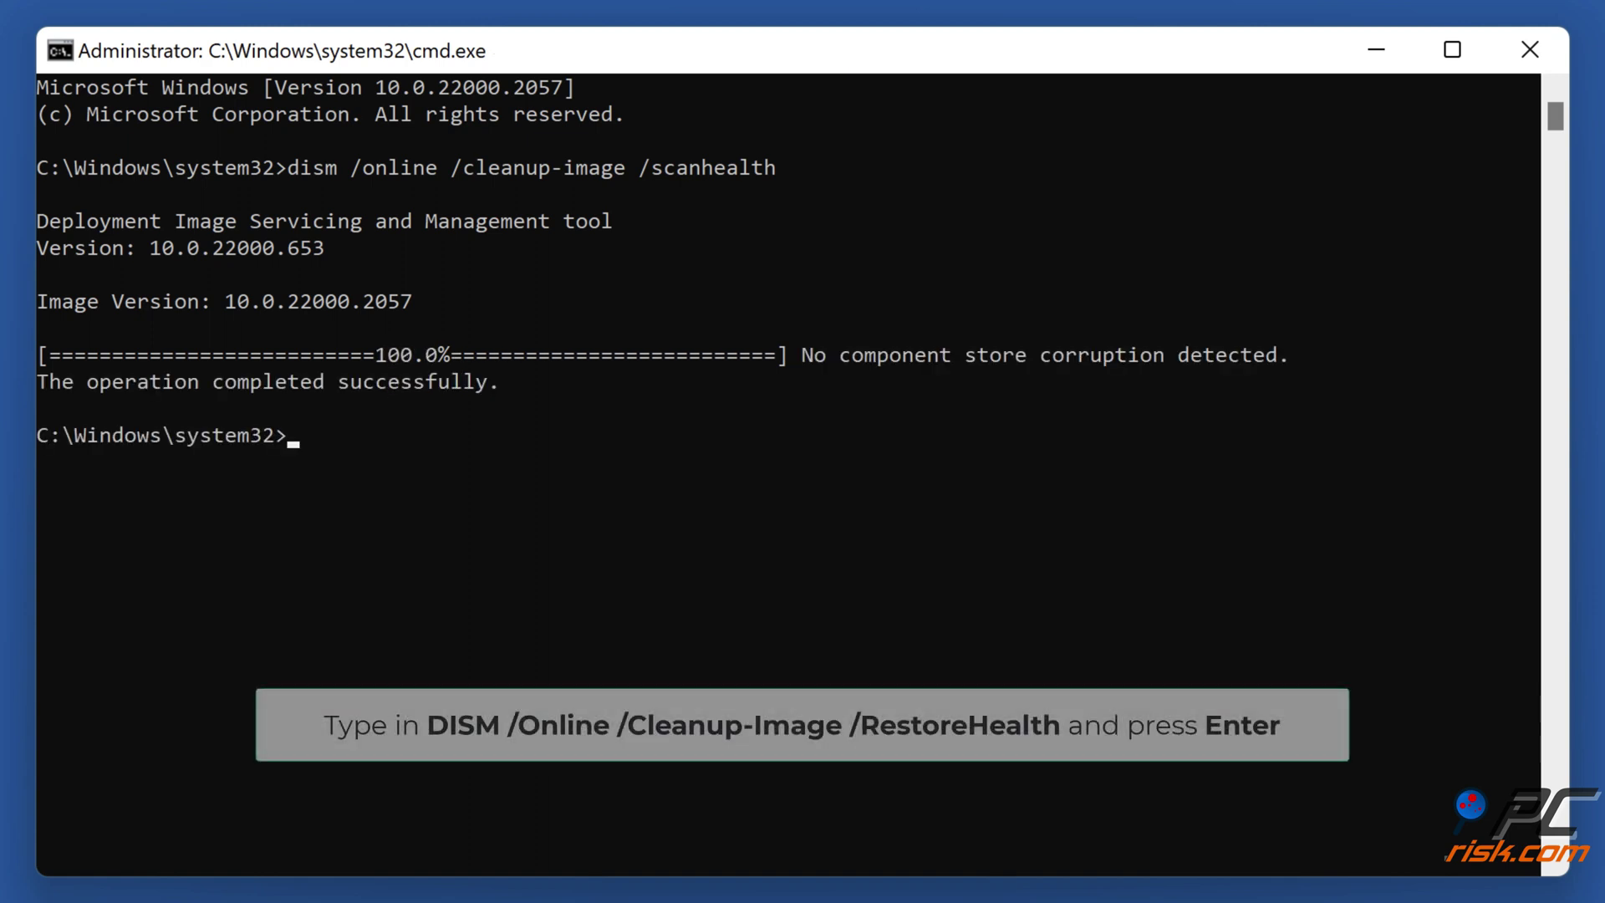
text(dism /online /cleanup-image /restorehealth)
key(Return)
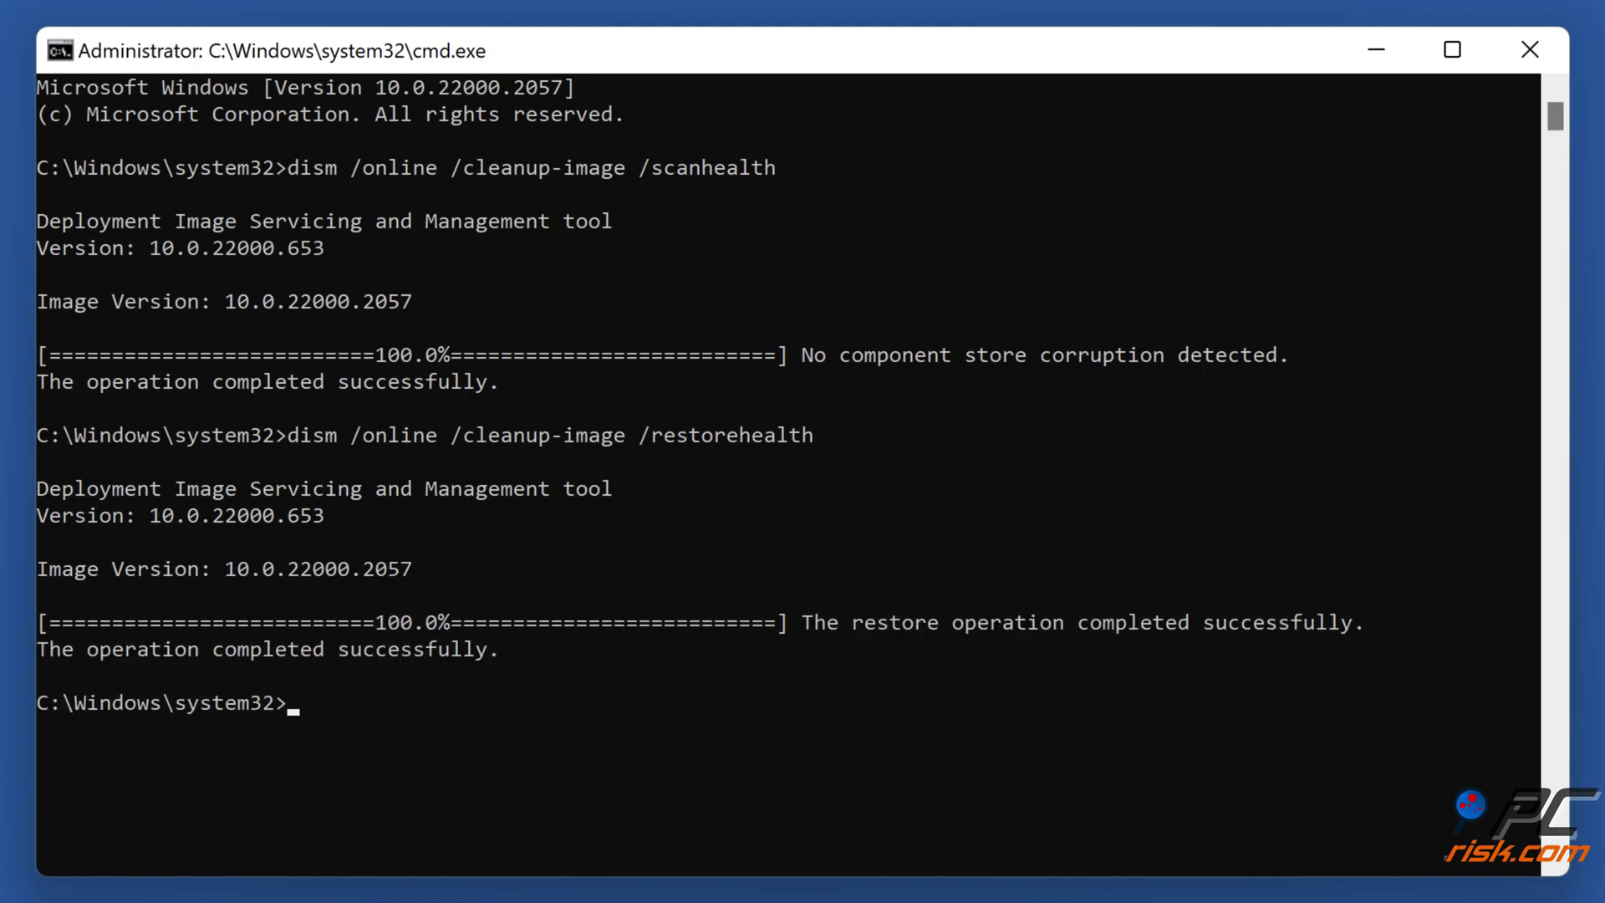
text(sfc /scannow)
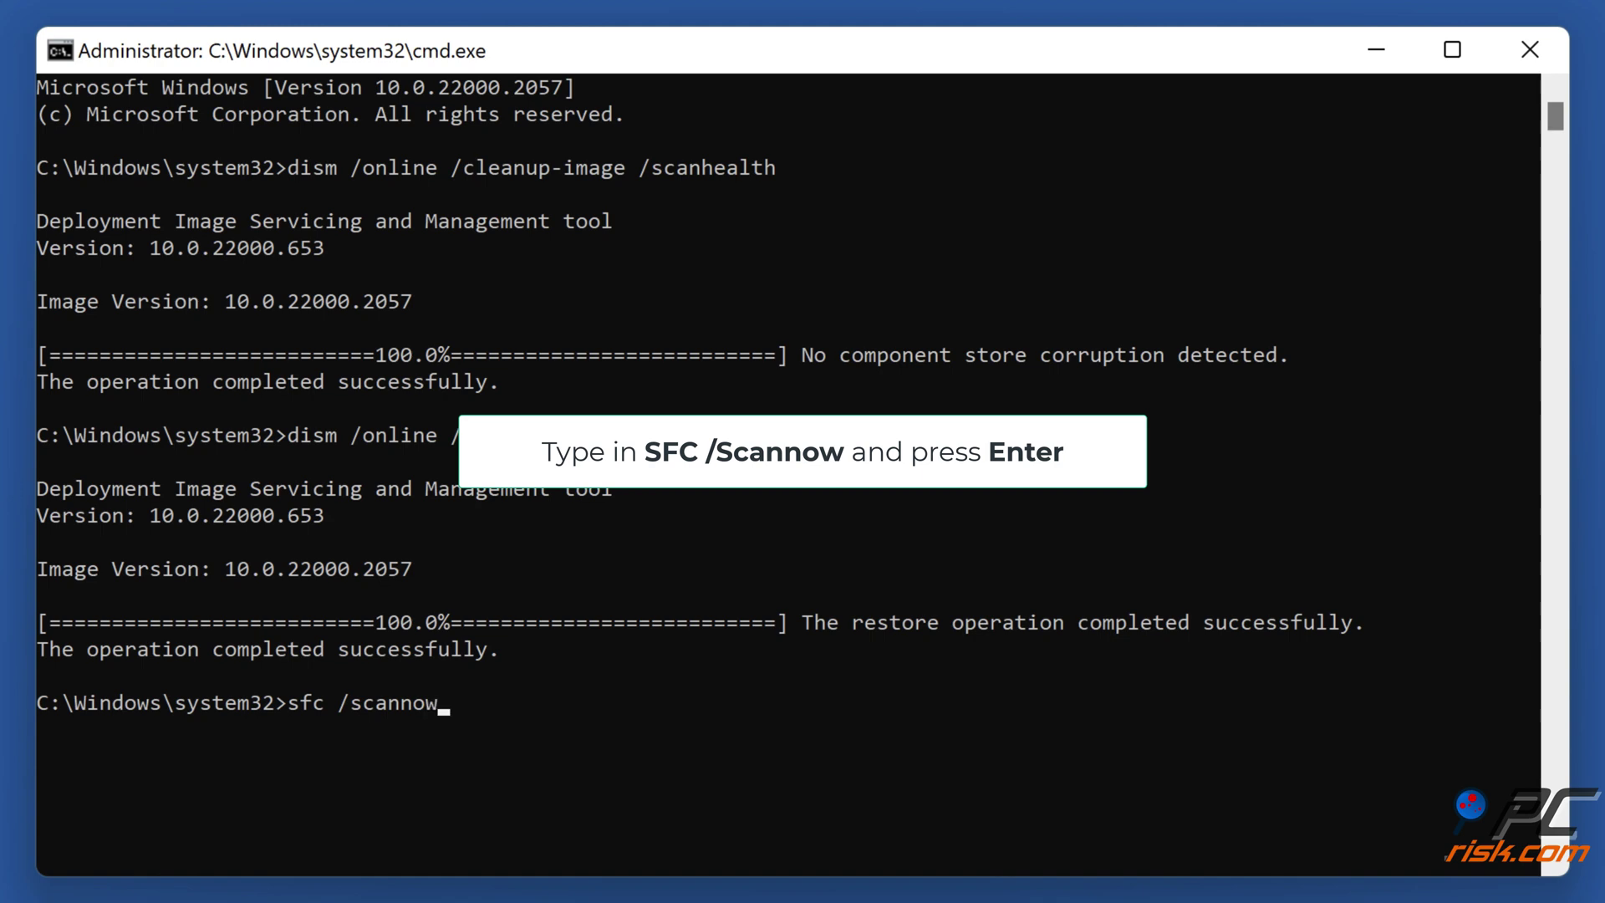
key(Return)
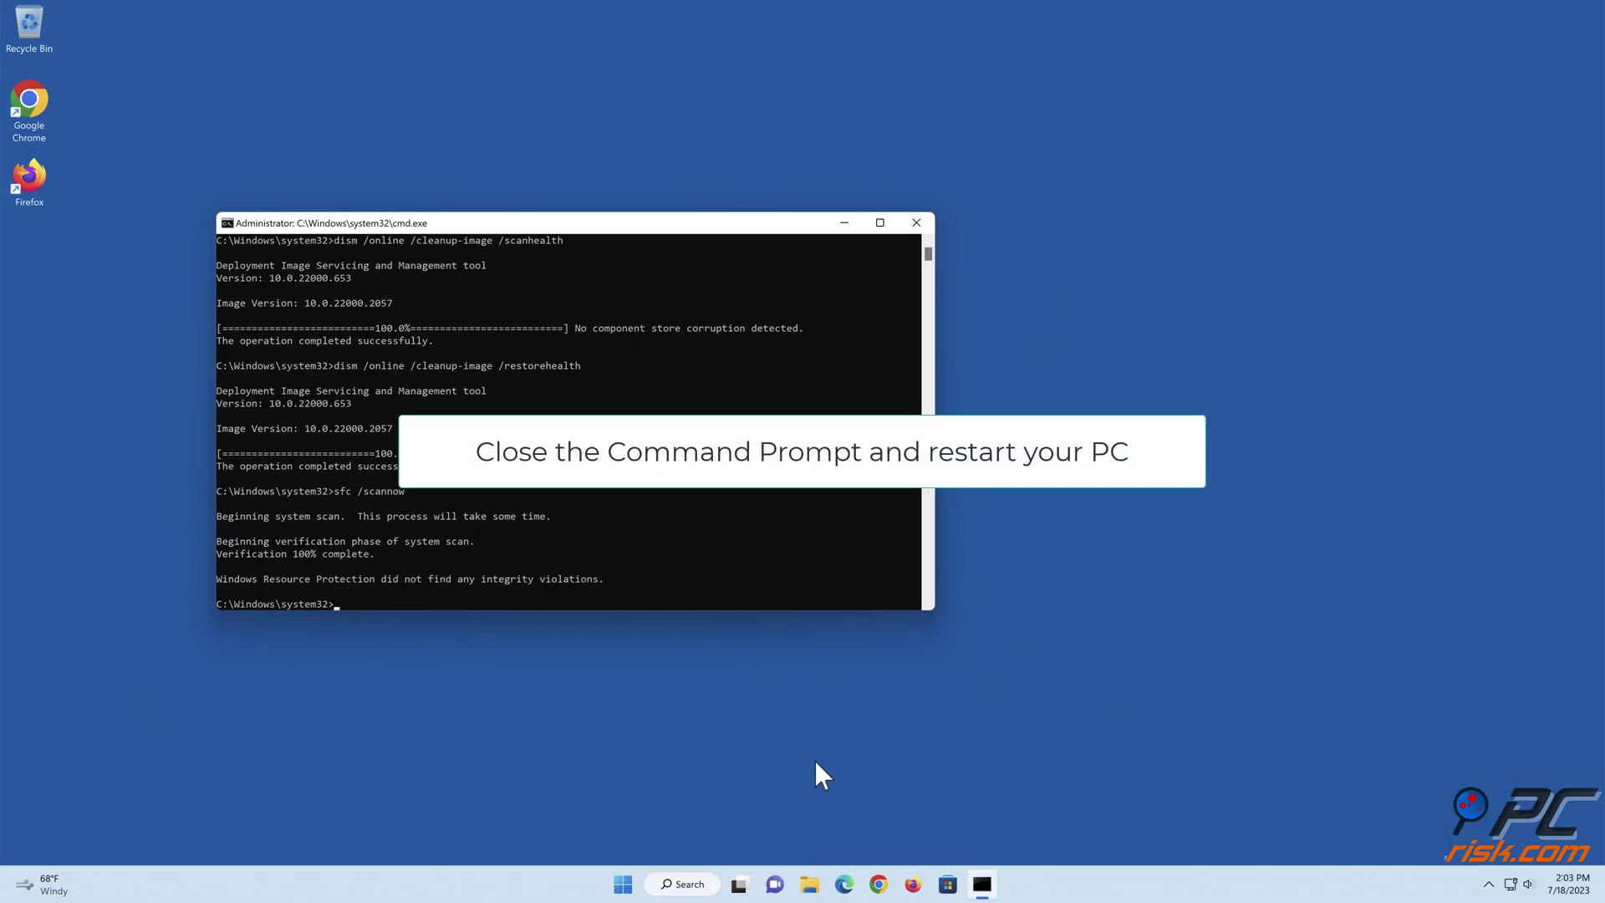
Close Command Prompt and restart the PC from the Start menu power options.
click(916, 224)
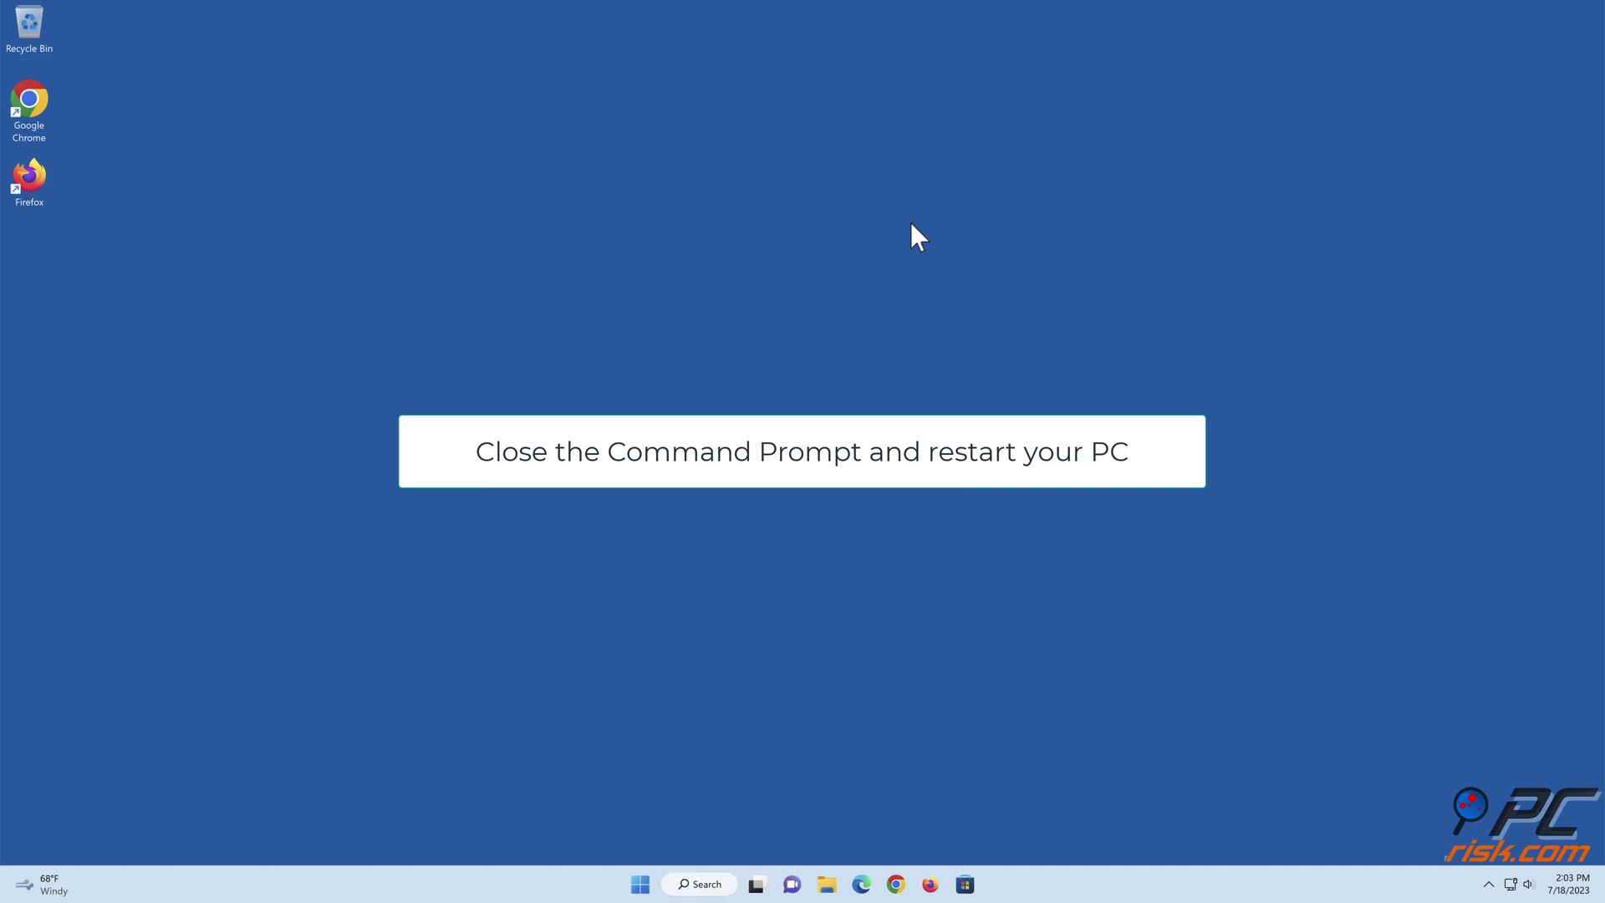
click(640, 883)
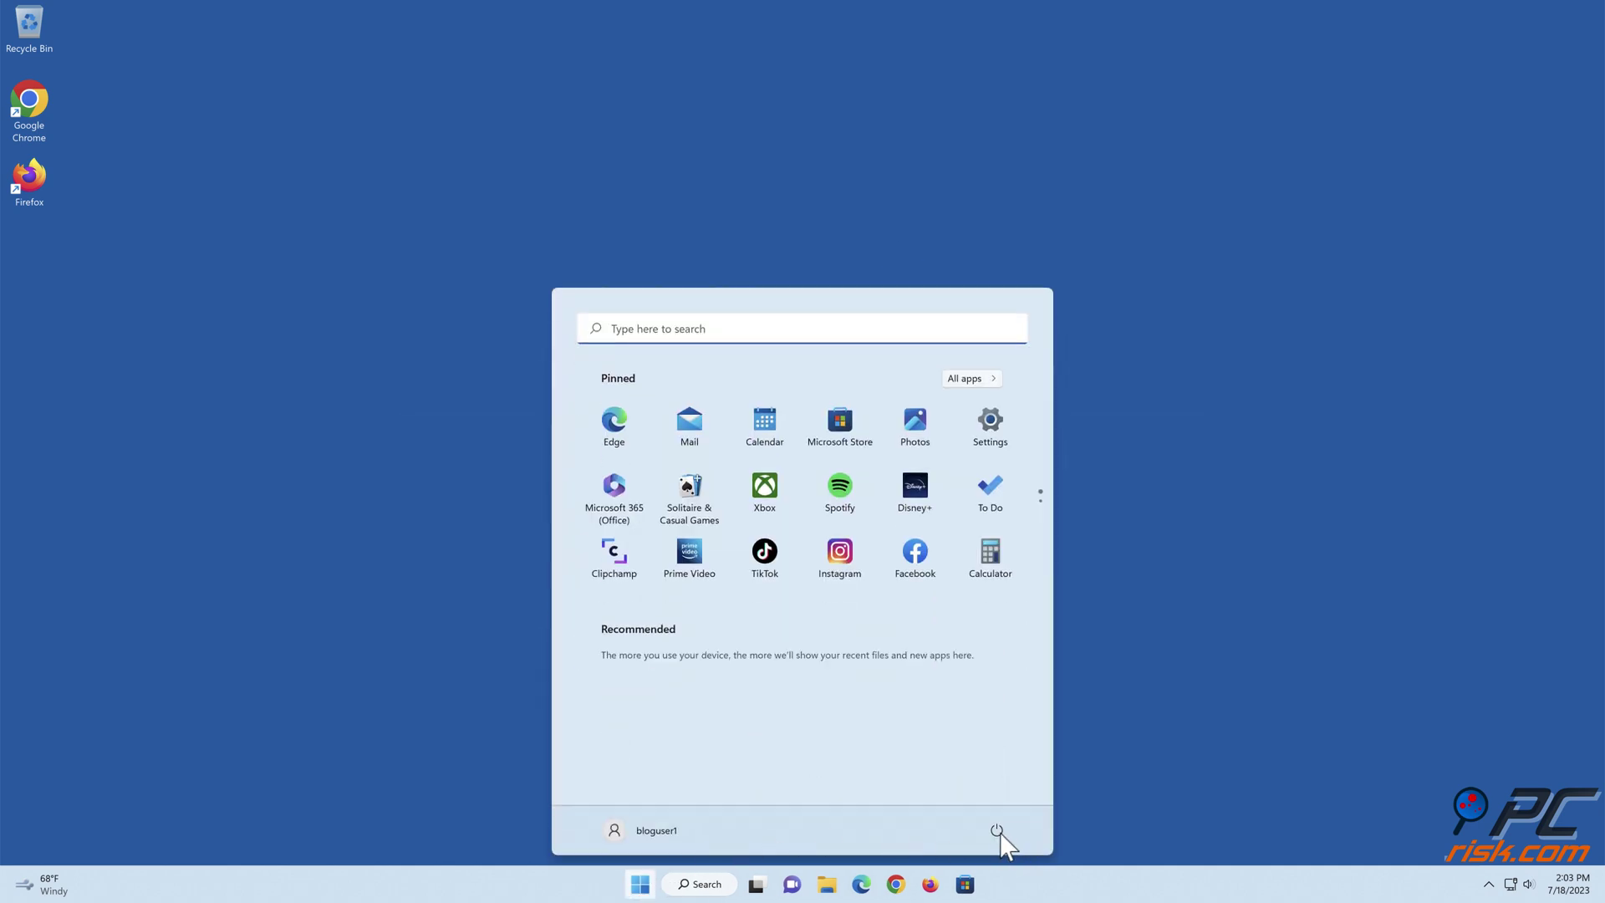
click(996, 828)
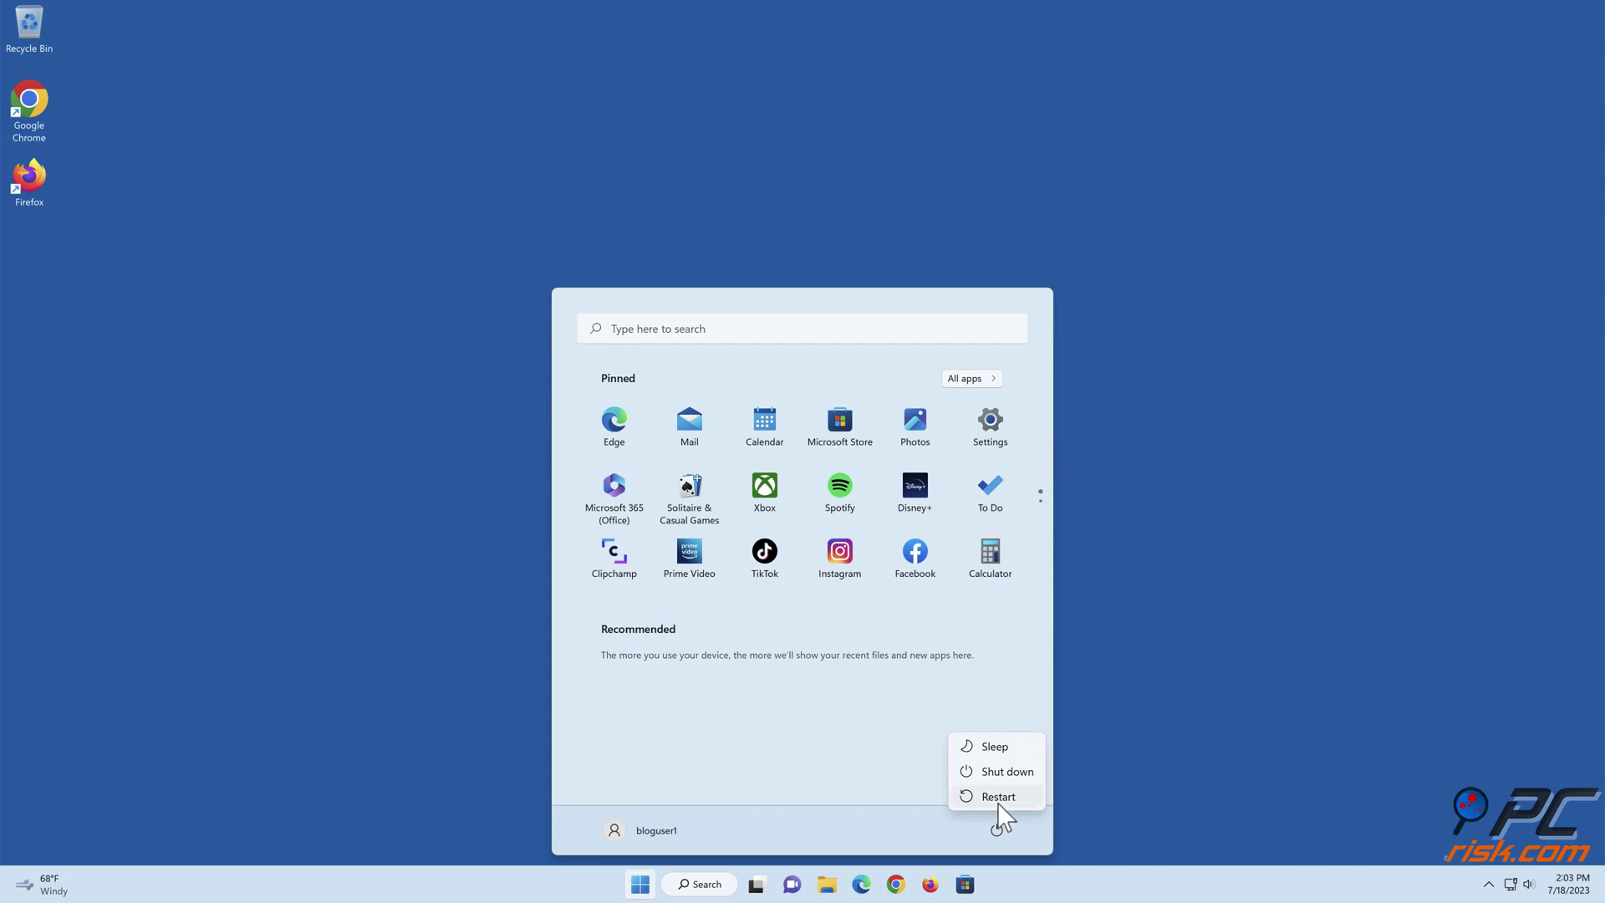
click(998, 801)
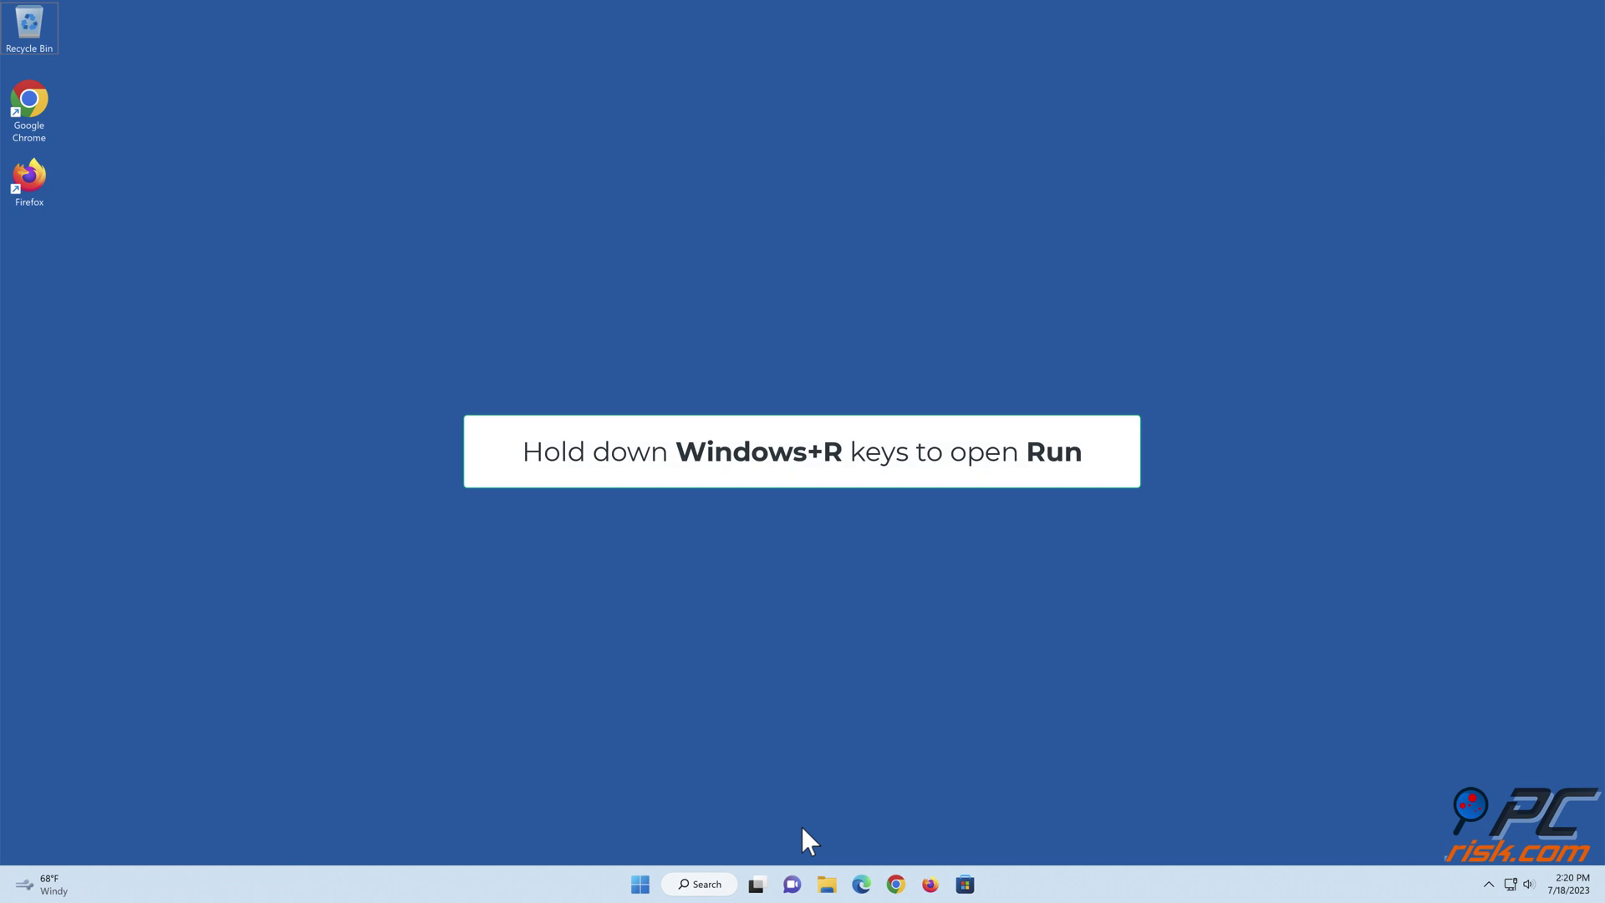
Run ncpa.cpl to show Network Connections with the Ethernet adapter.
key(super+r)
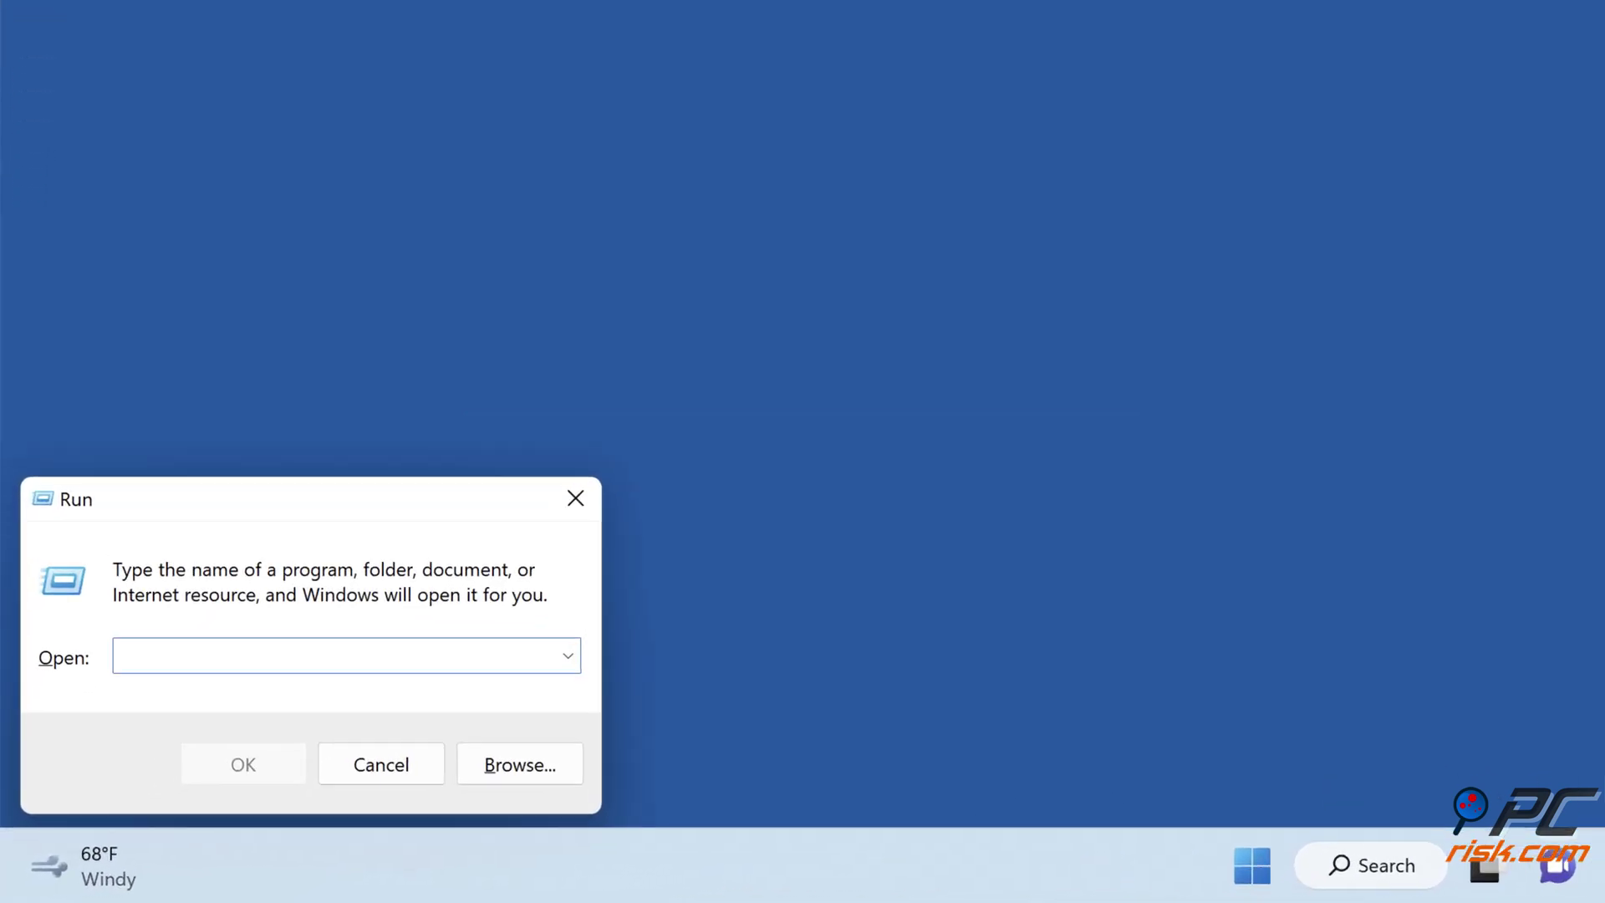
text(ncpa.cpl)
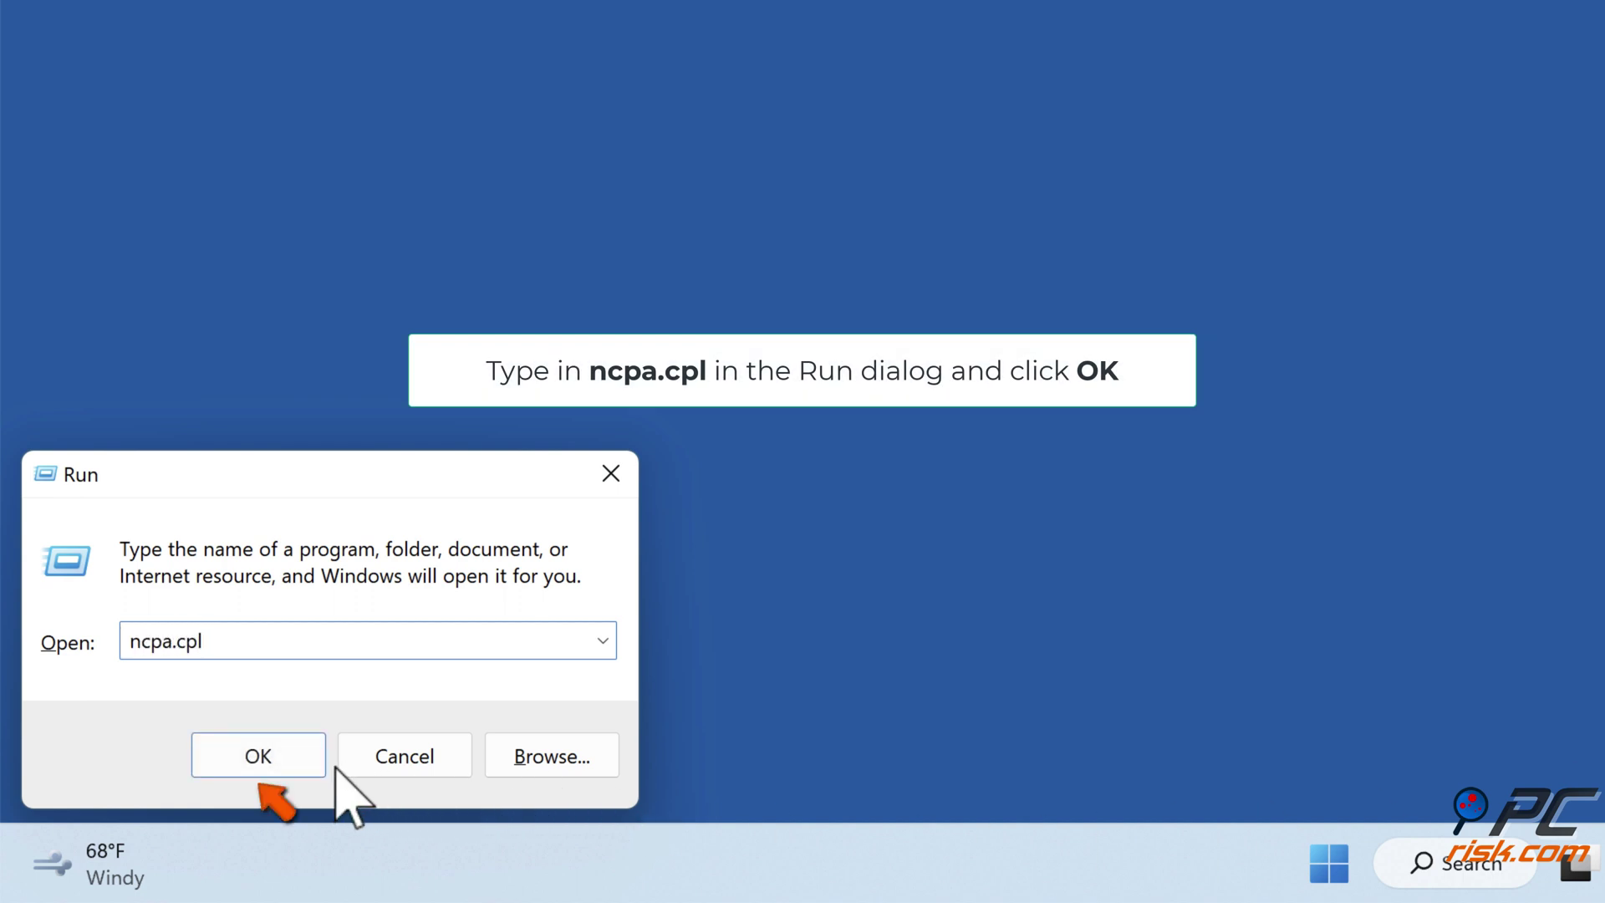
click(260, 771)
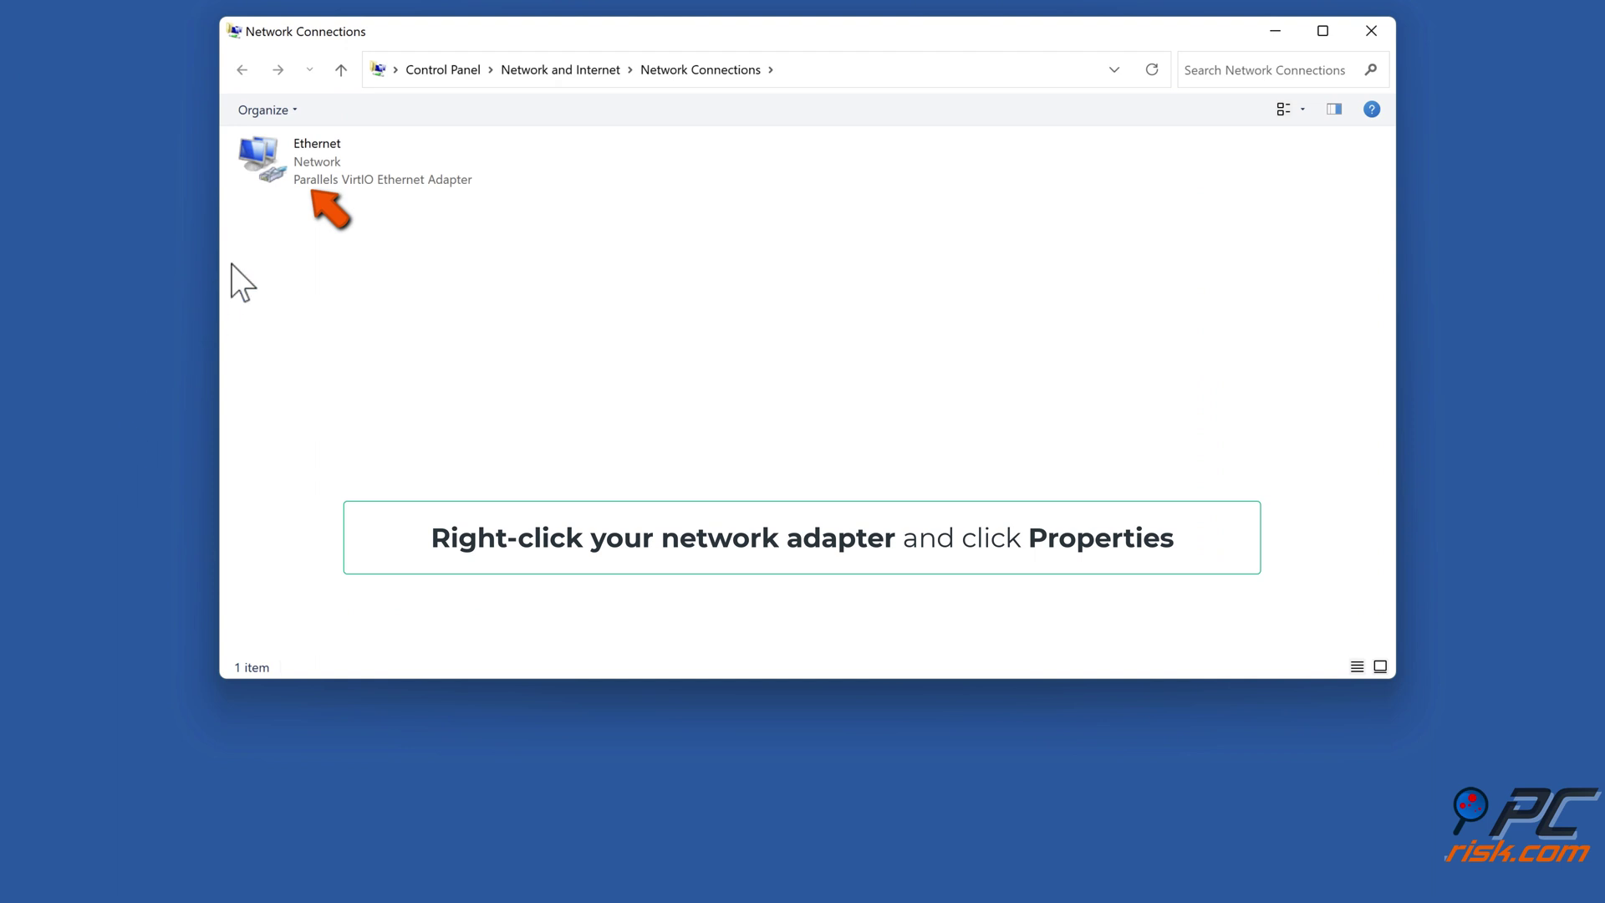
Give Ethernet's IPv4 the DNS servers 1.1.1.1 preferred and 1.0.0.1 alternate, and save.
right_click(318, 179)
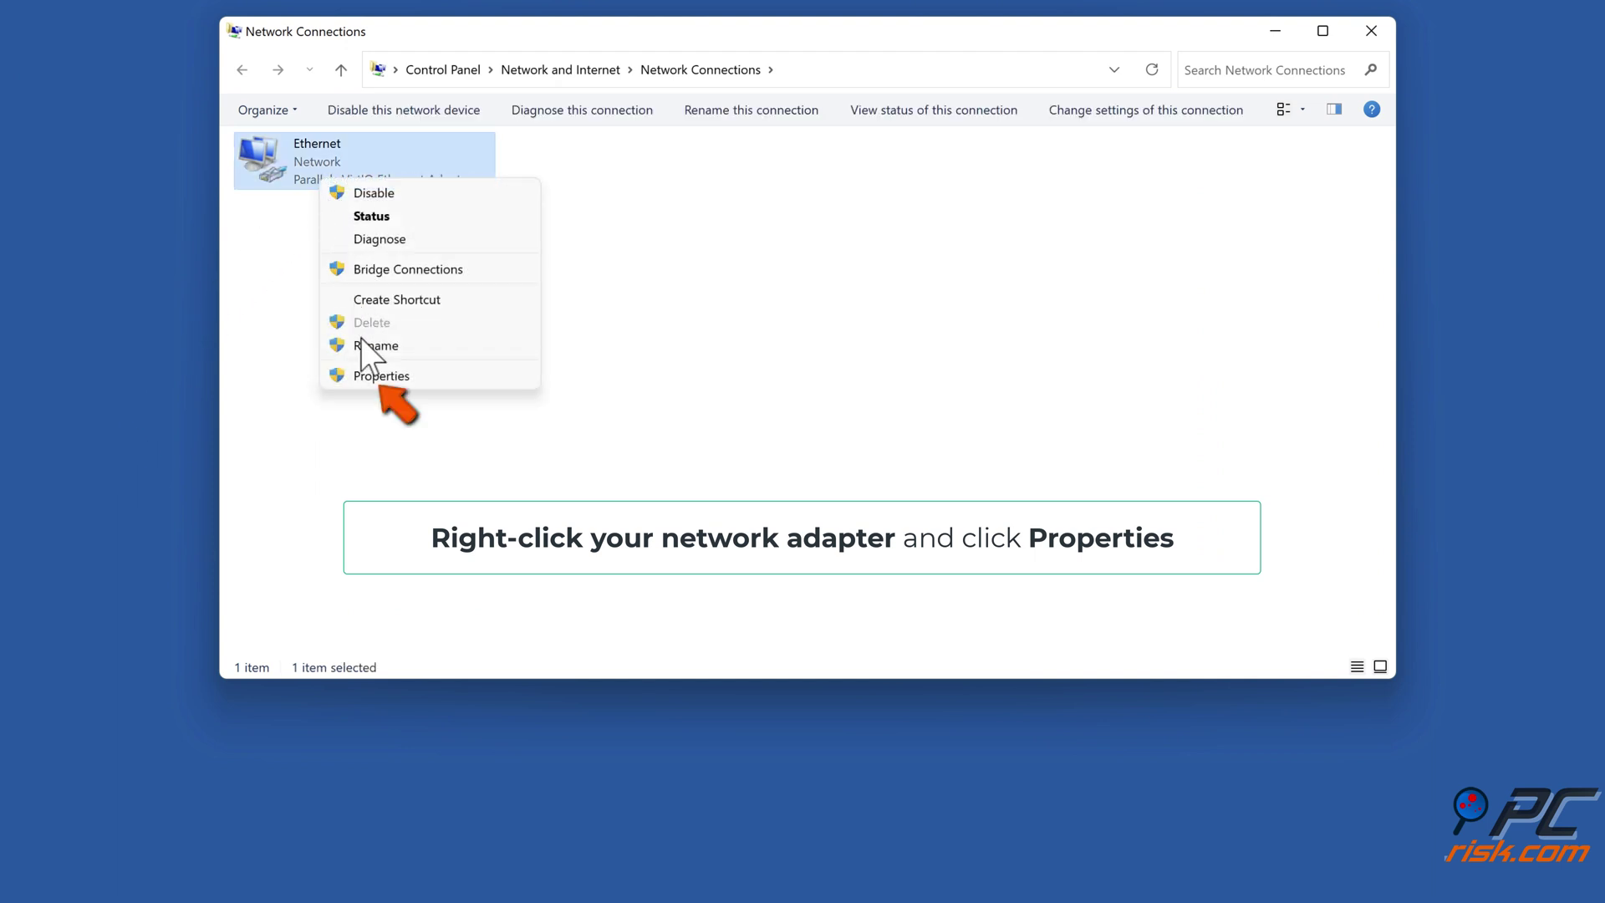
click(378, 376)
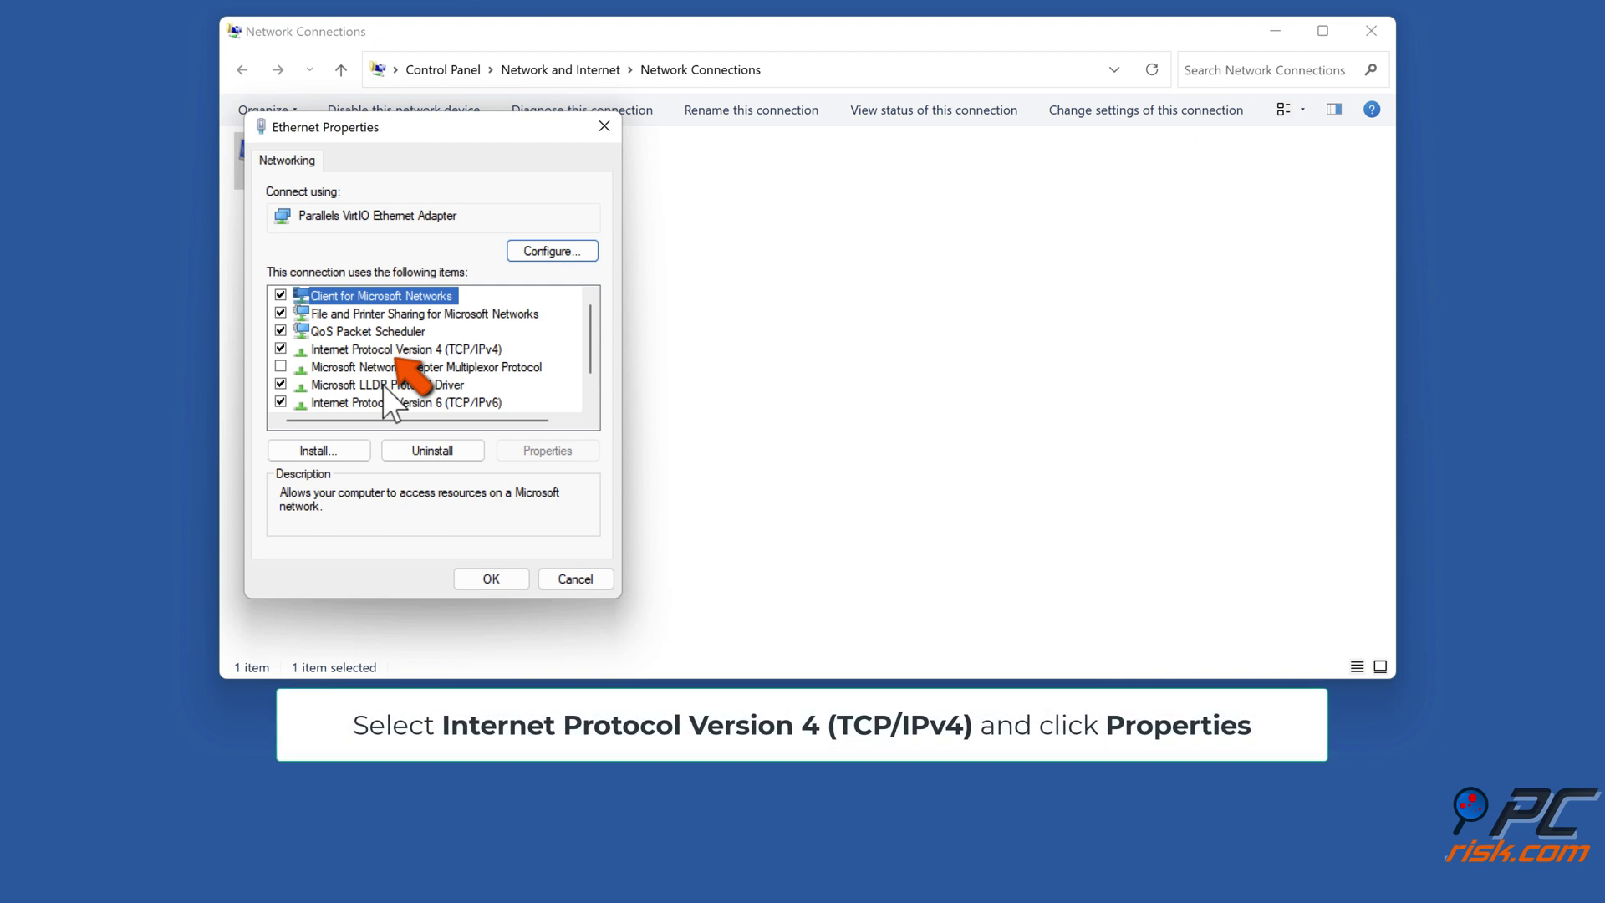
click(401, 355)
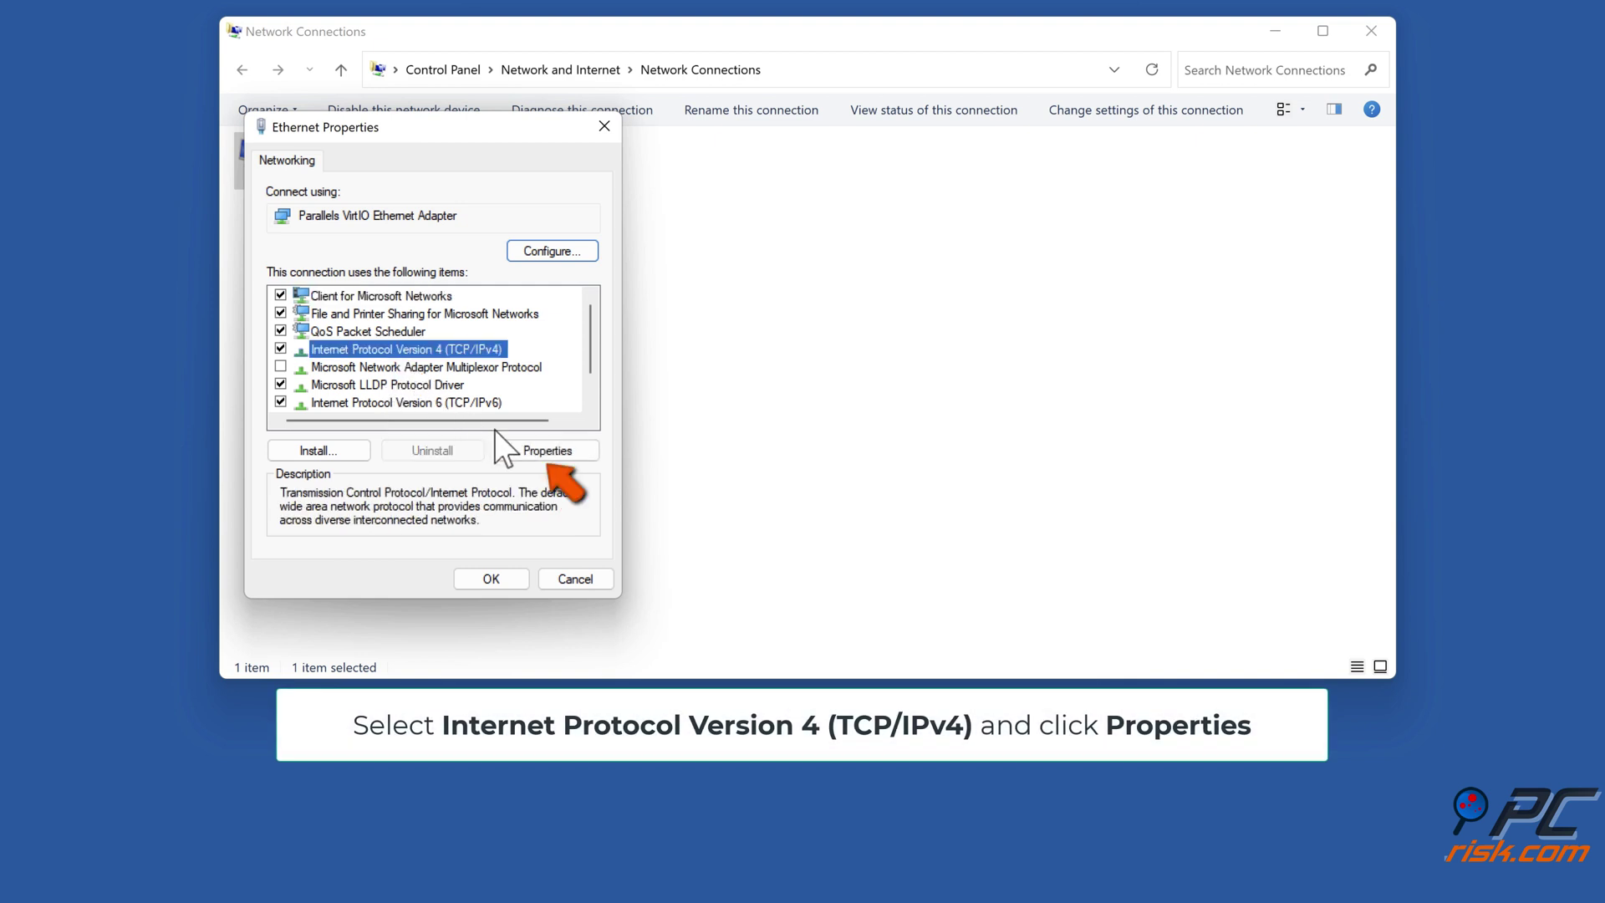
click(545, 452)
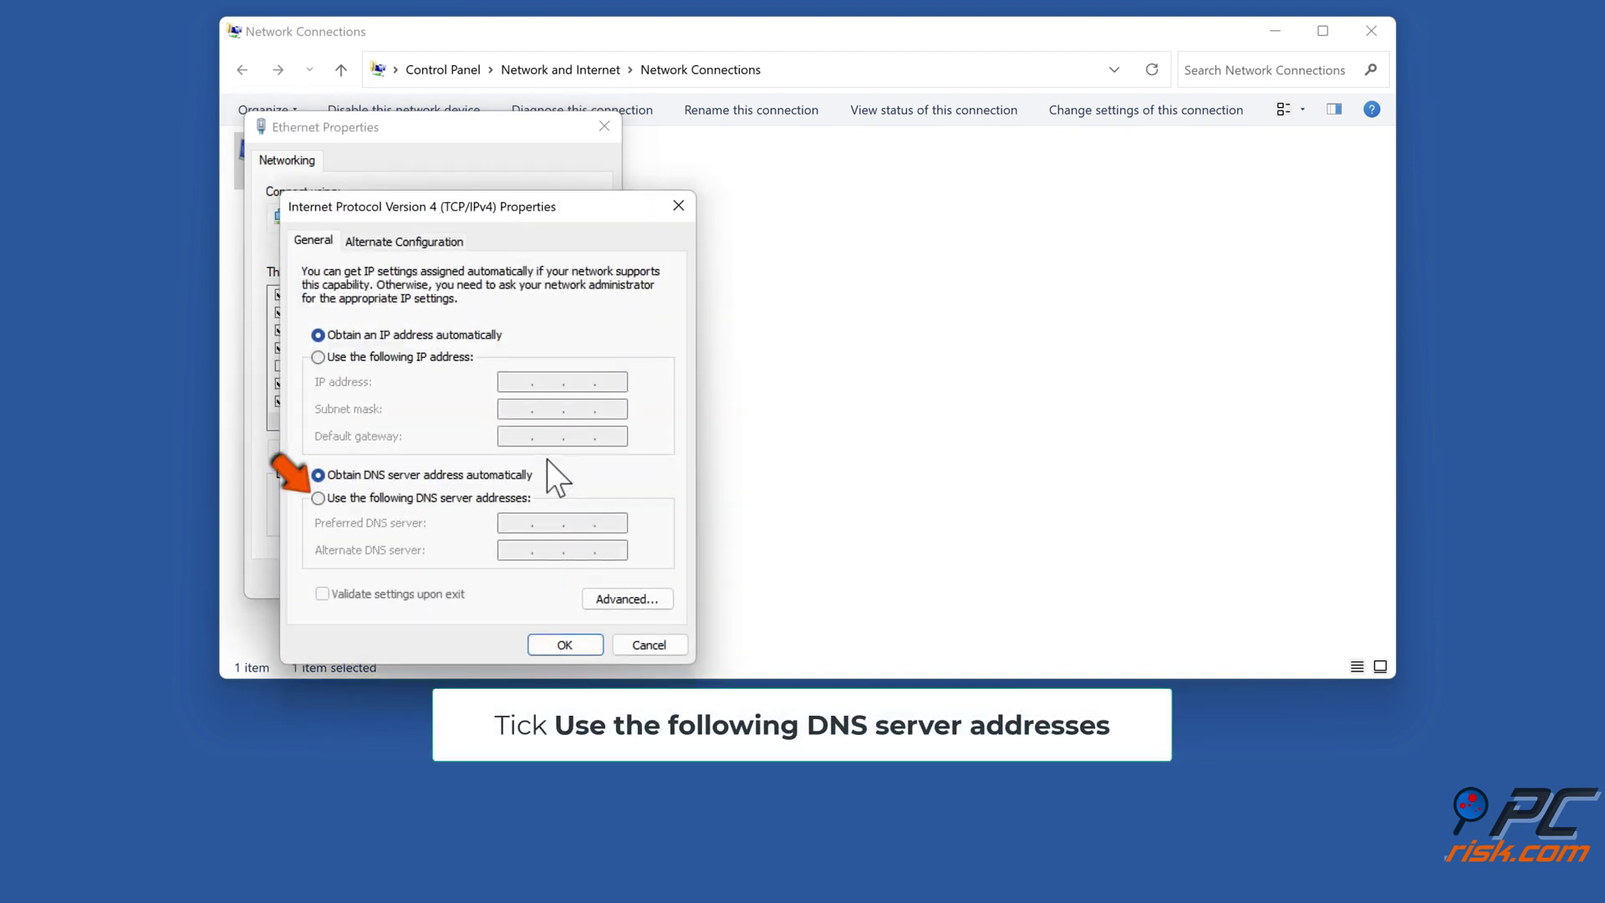
click(321, 500)
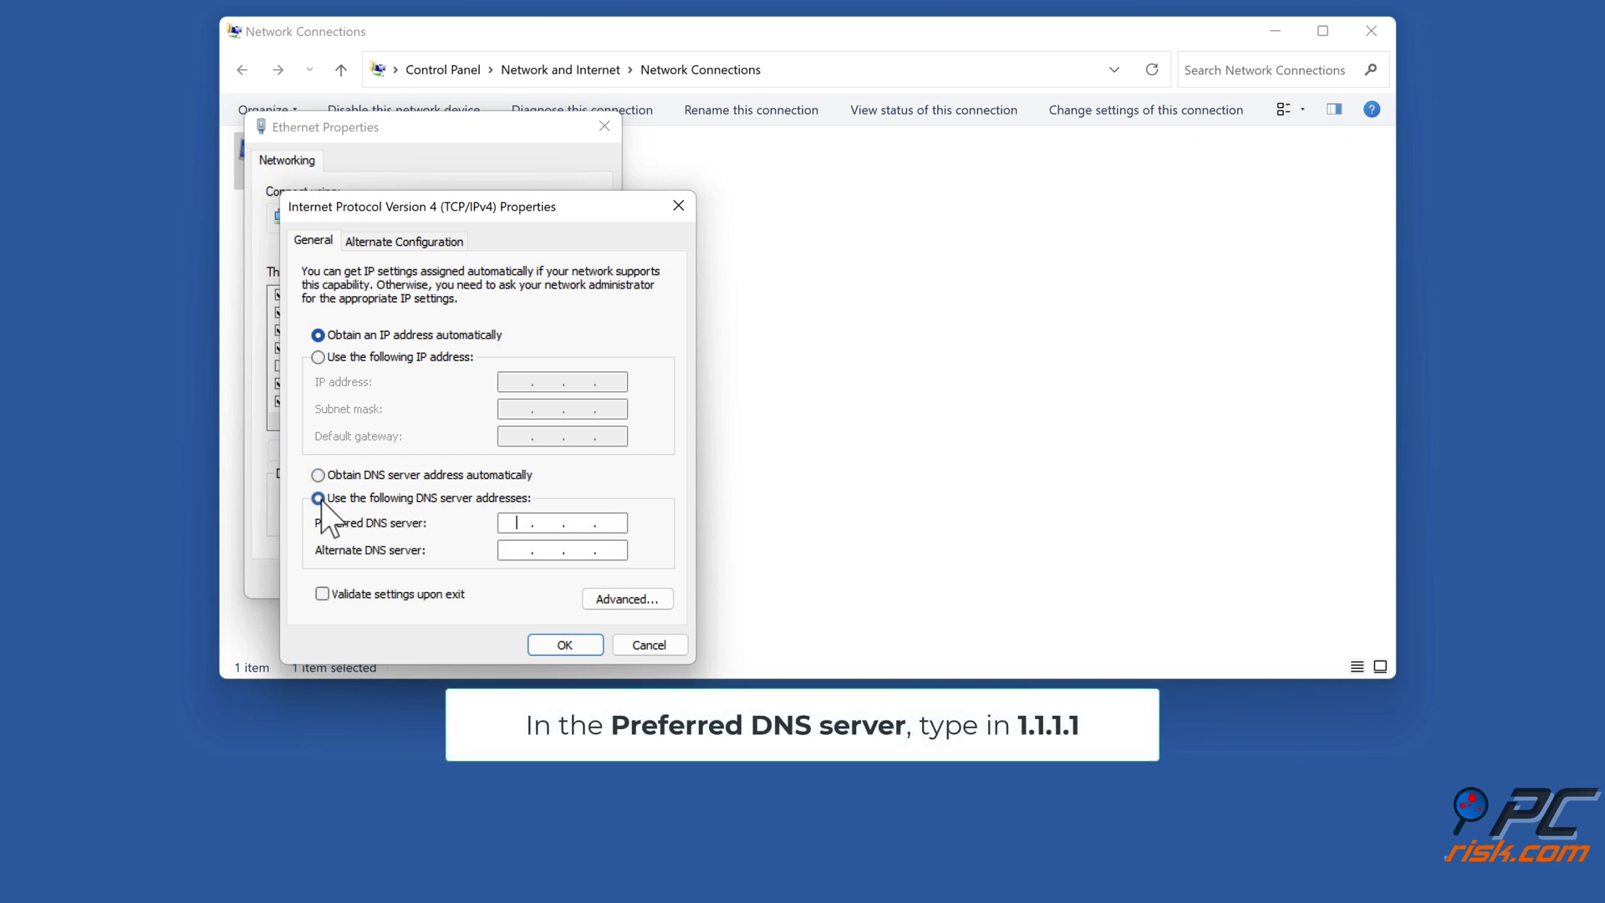
text(1.)
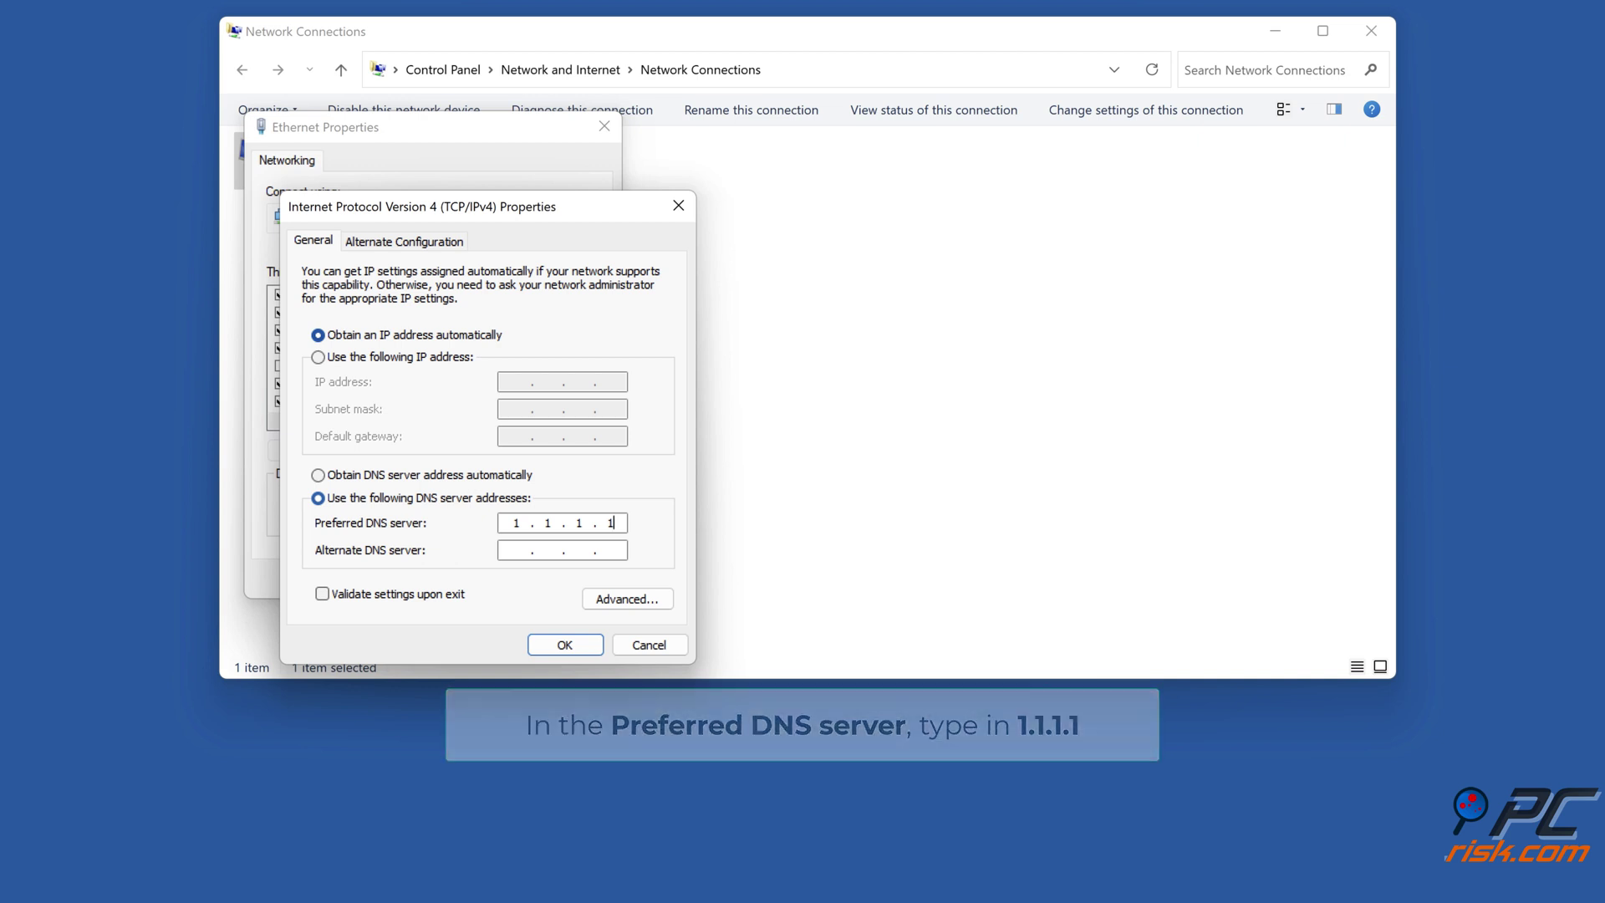
click(511, 555)
text(1)
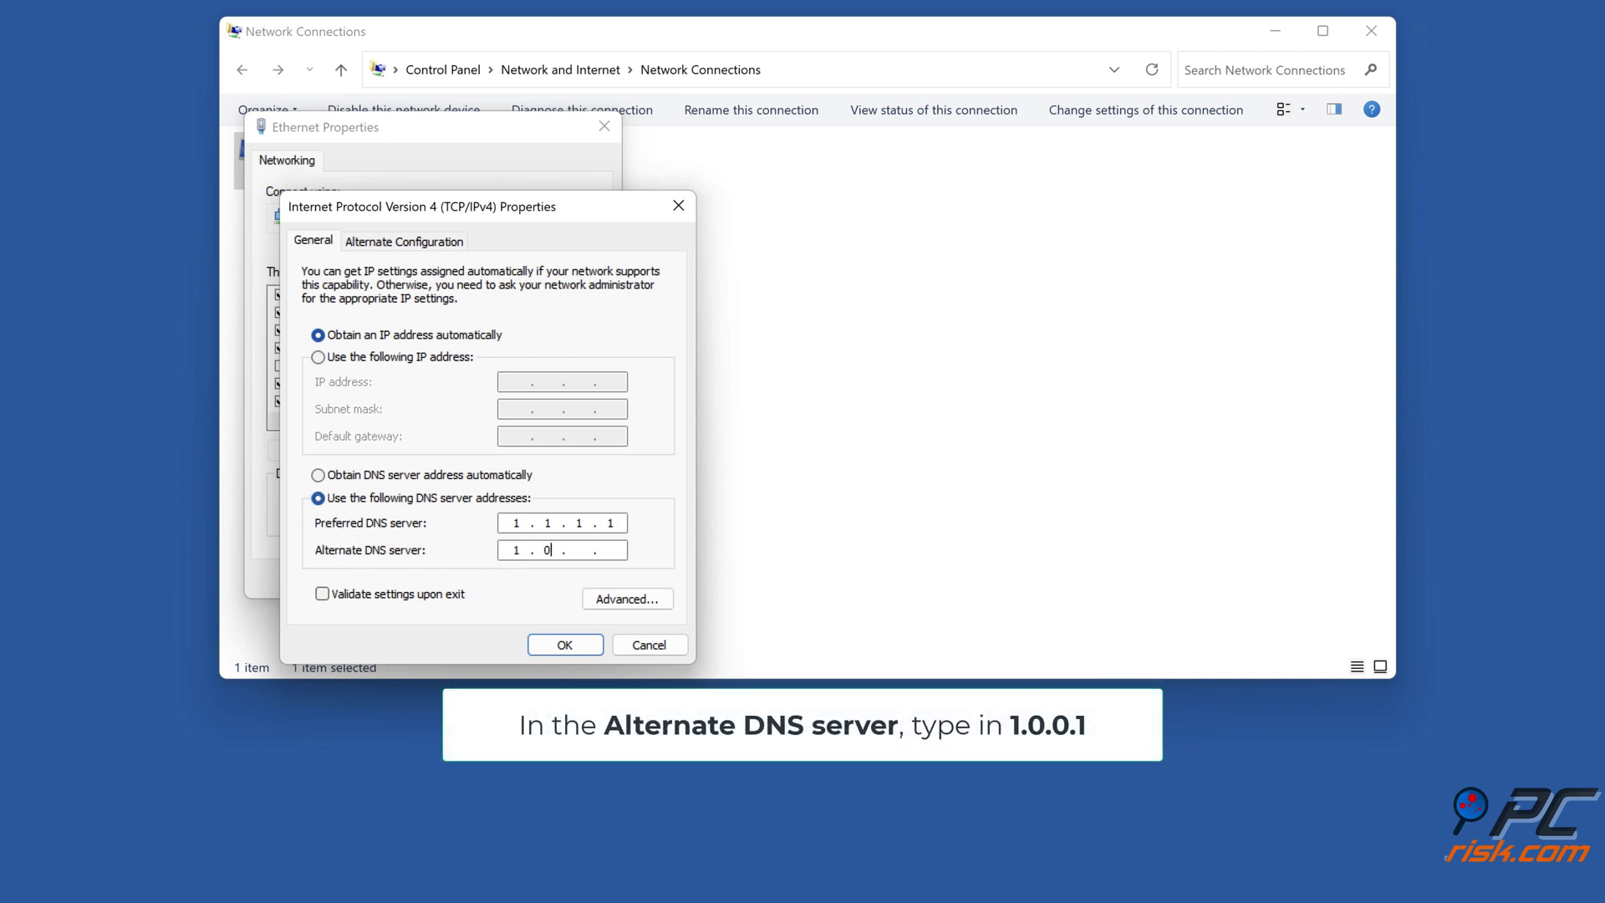
text(.0.0.1)
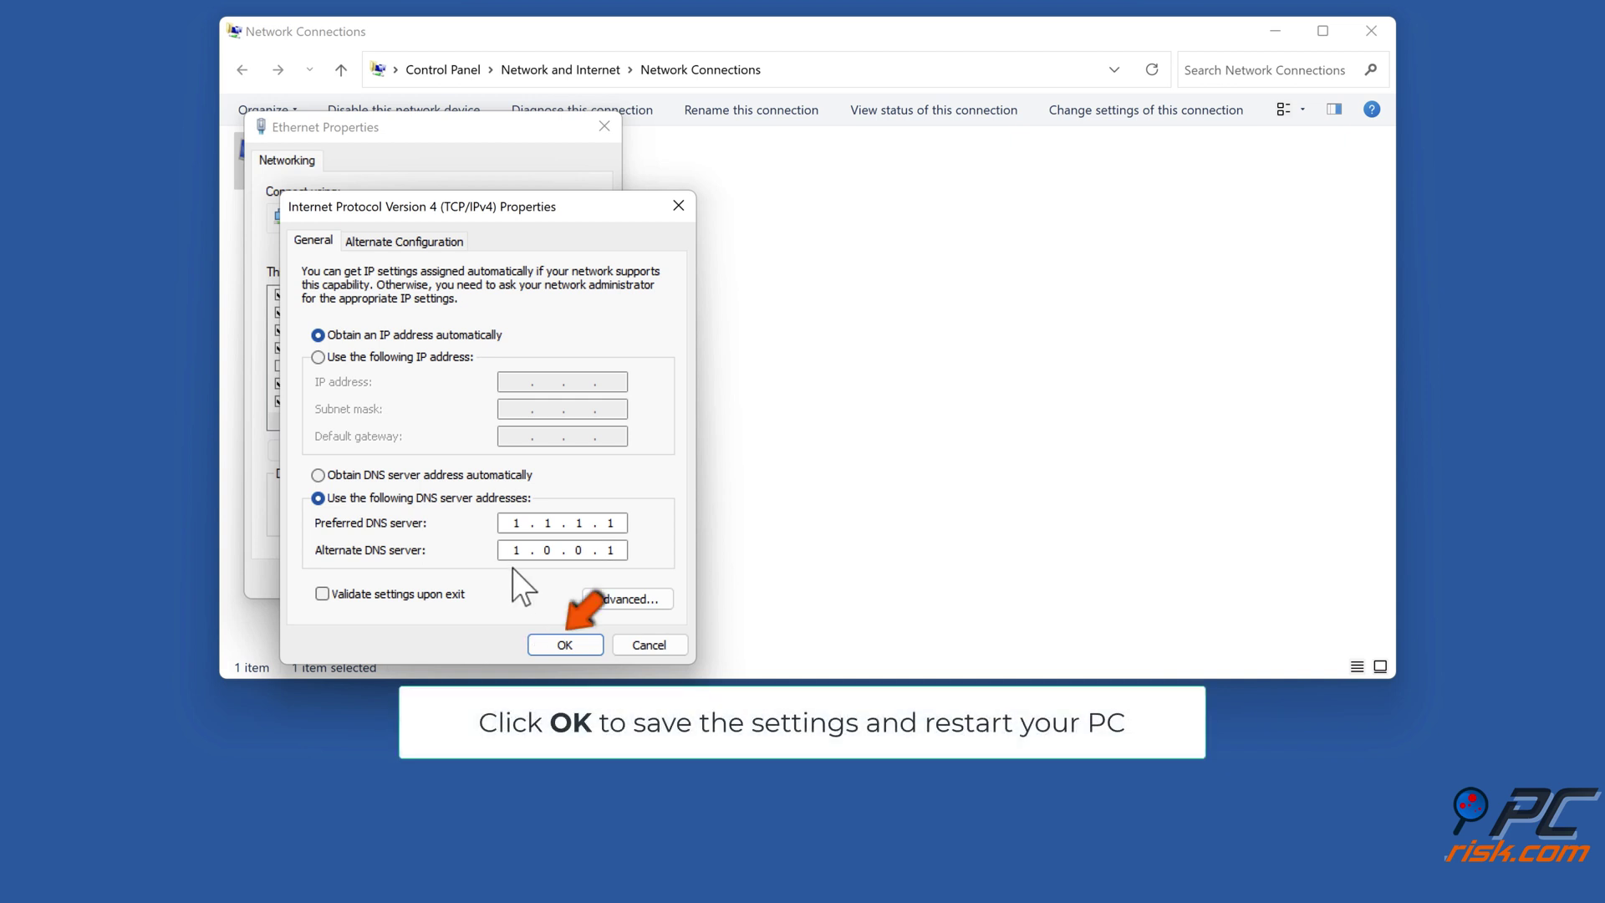
click(568, 652)
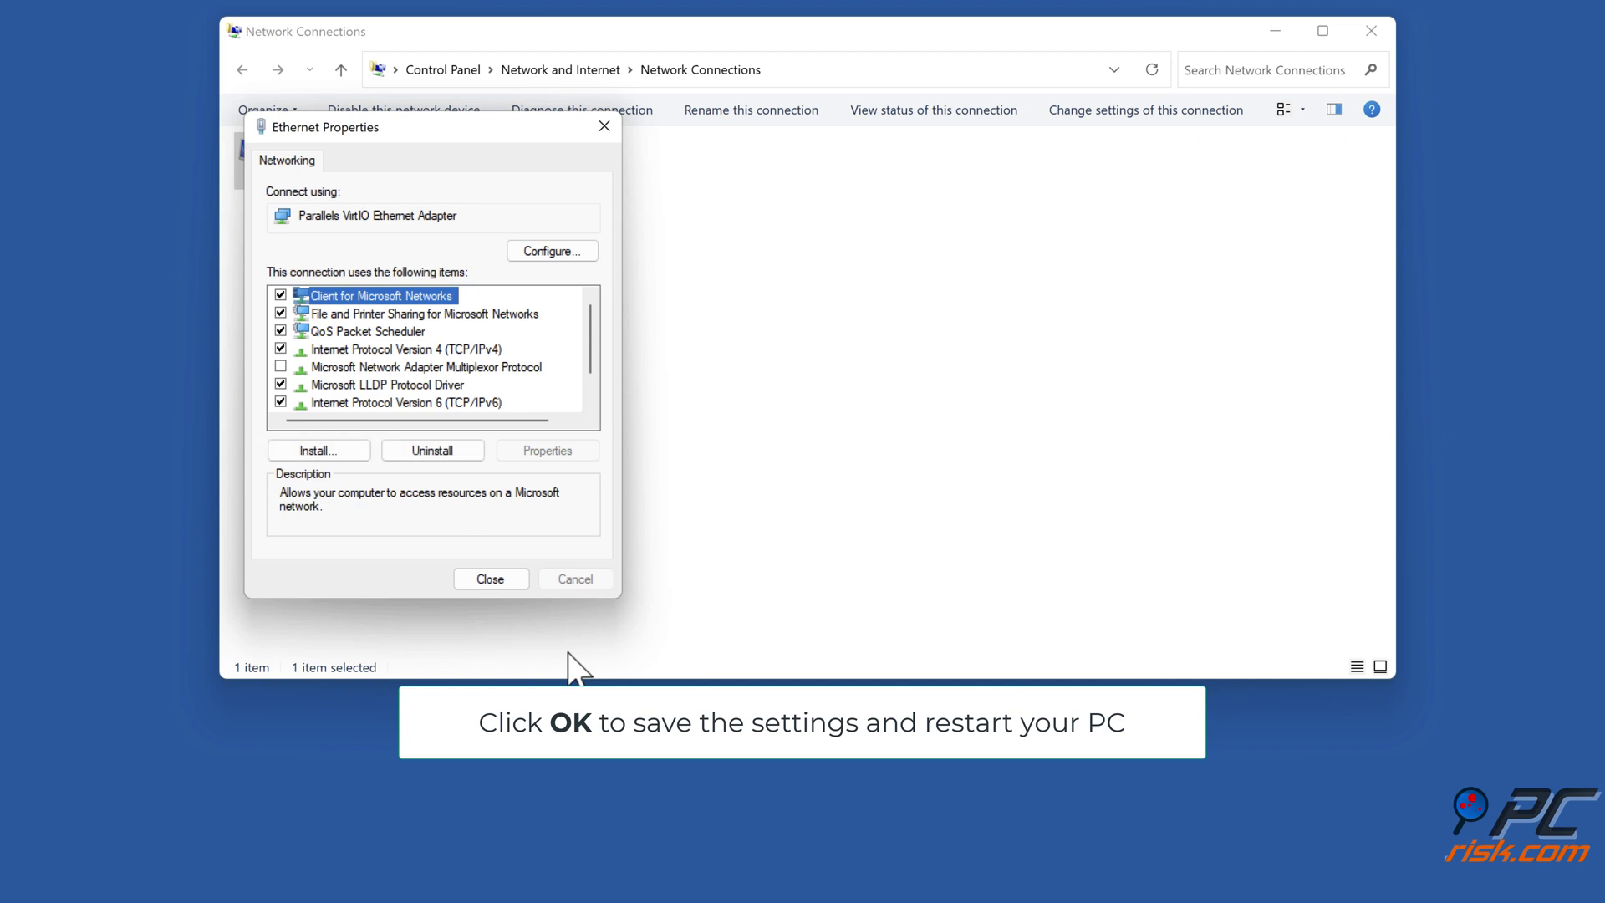
click(490, 583)
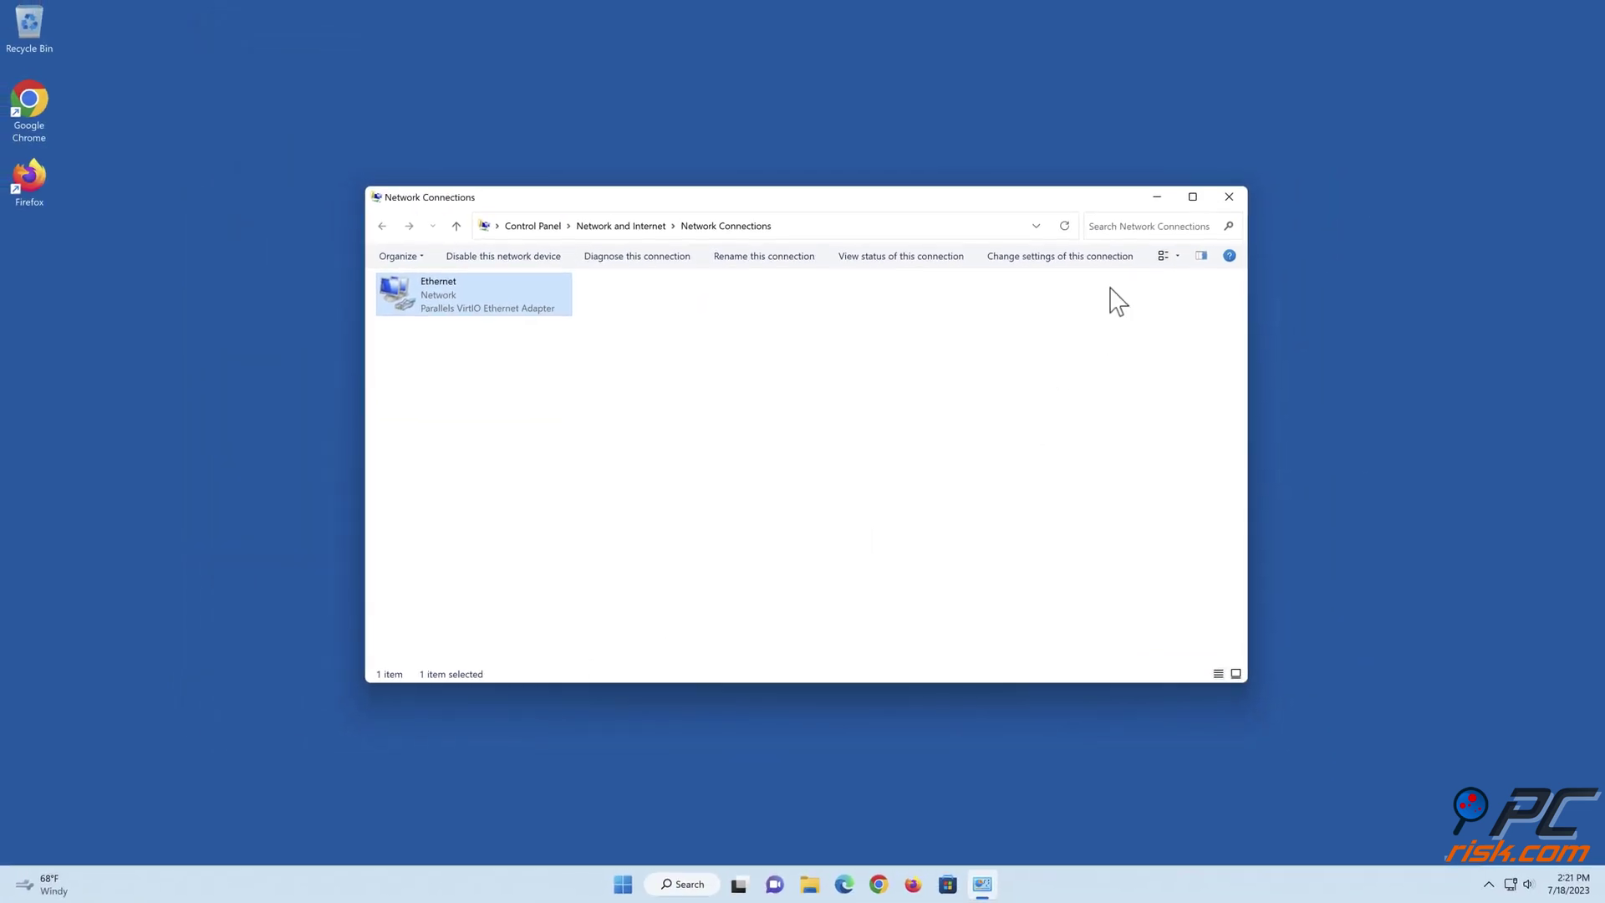
Close Network Connections and restart the PC from the Start menu.
click(1229, 199)
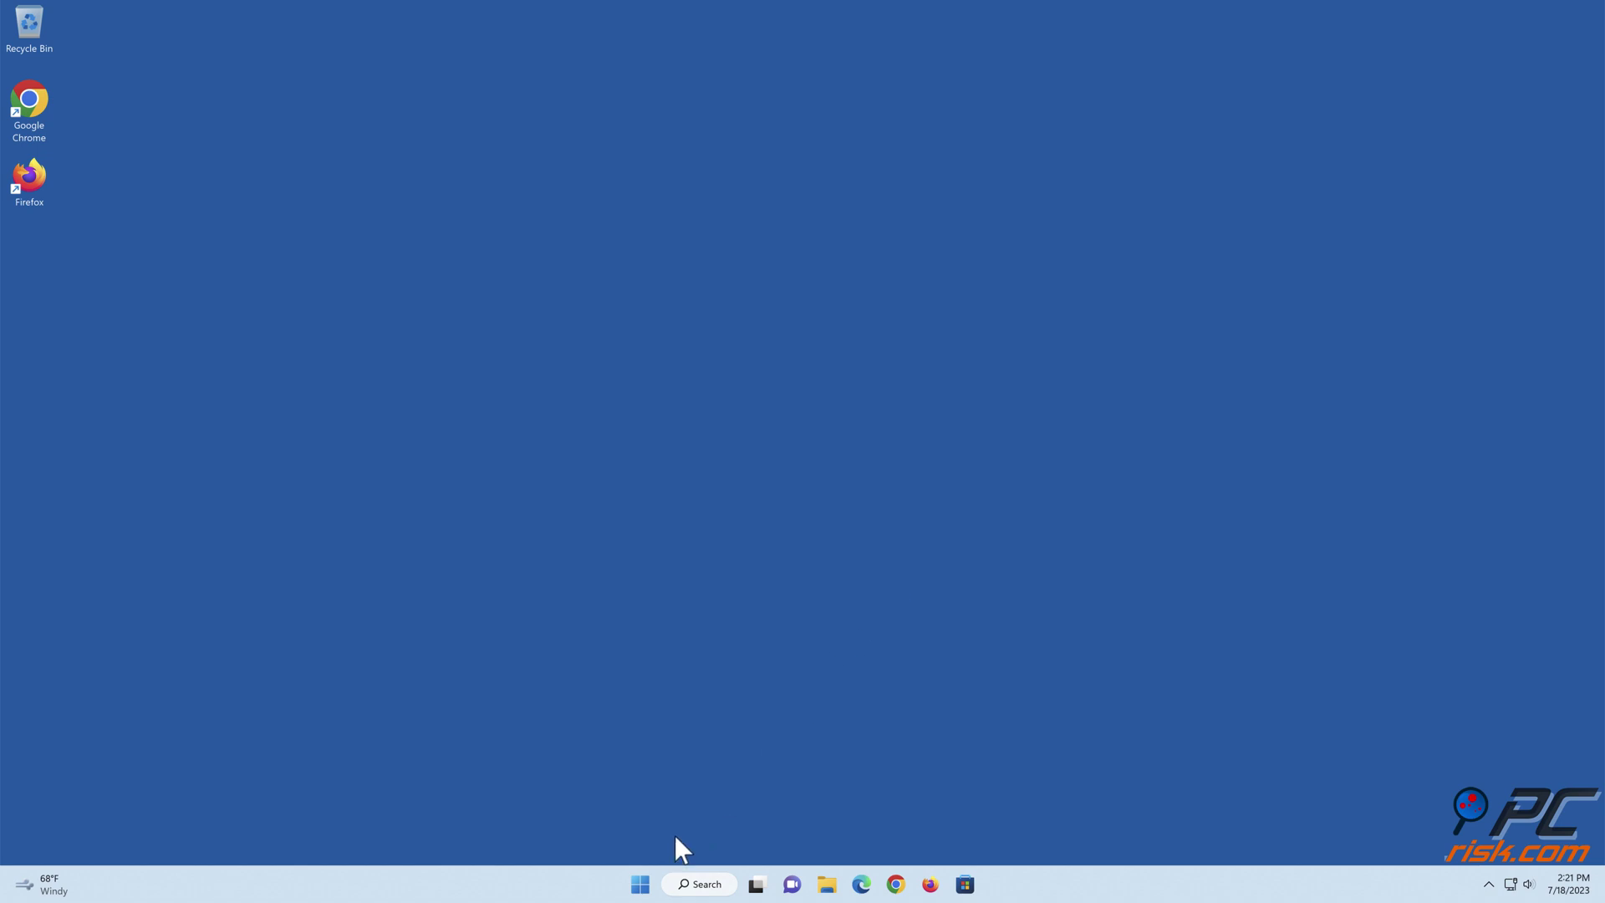
click(640, 884)
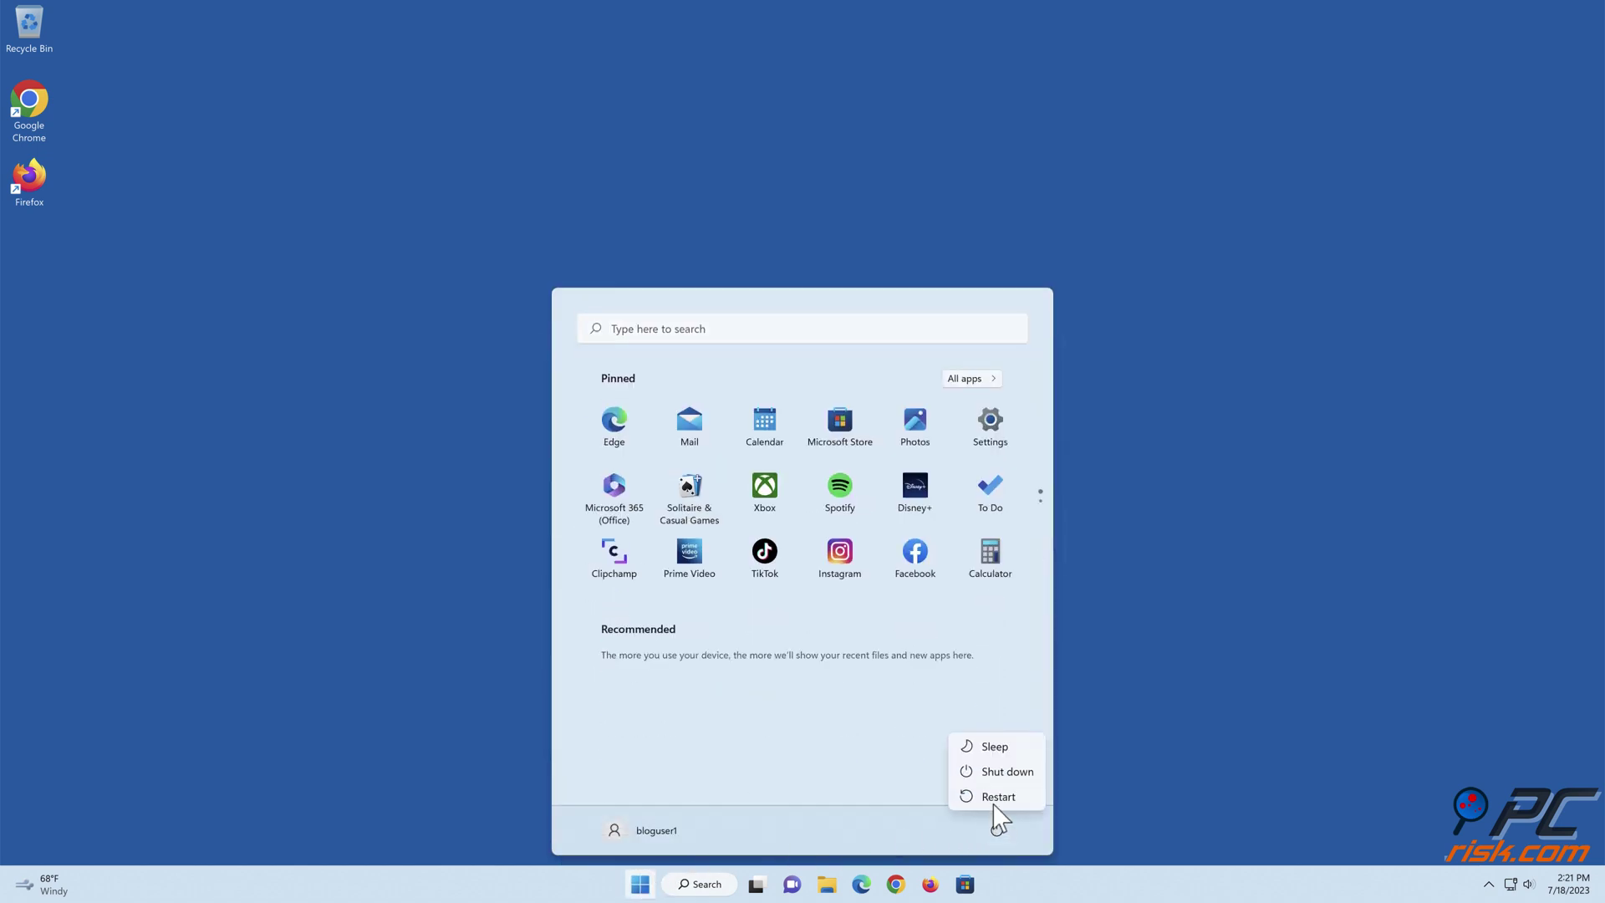
click(991, 797)
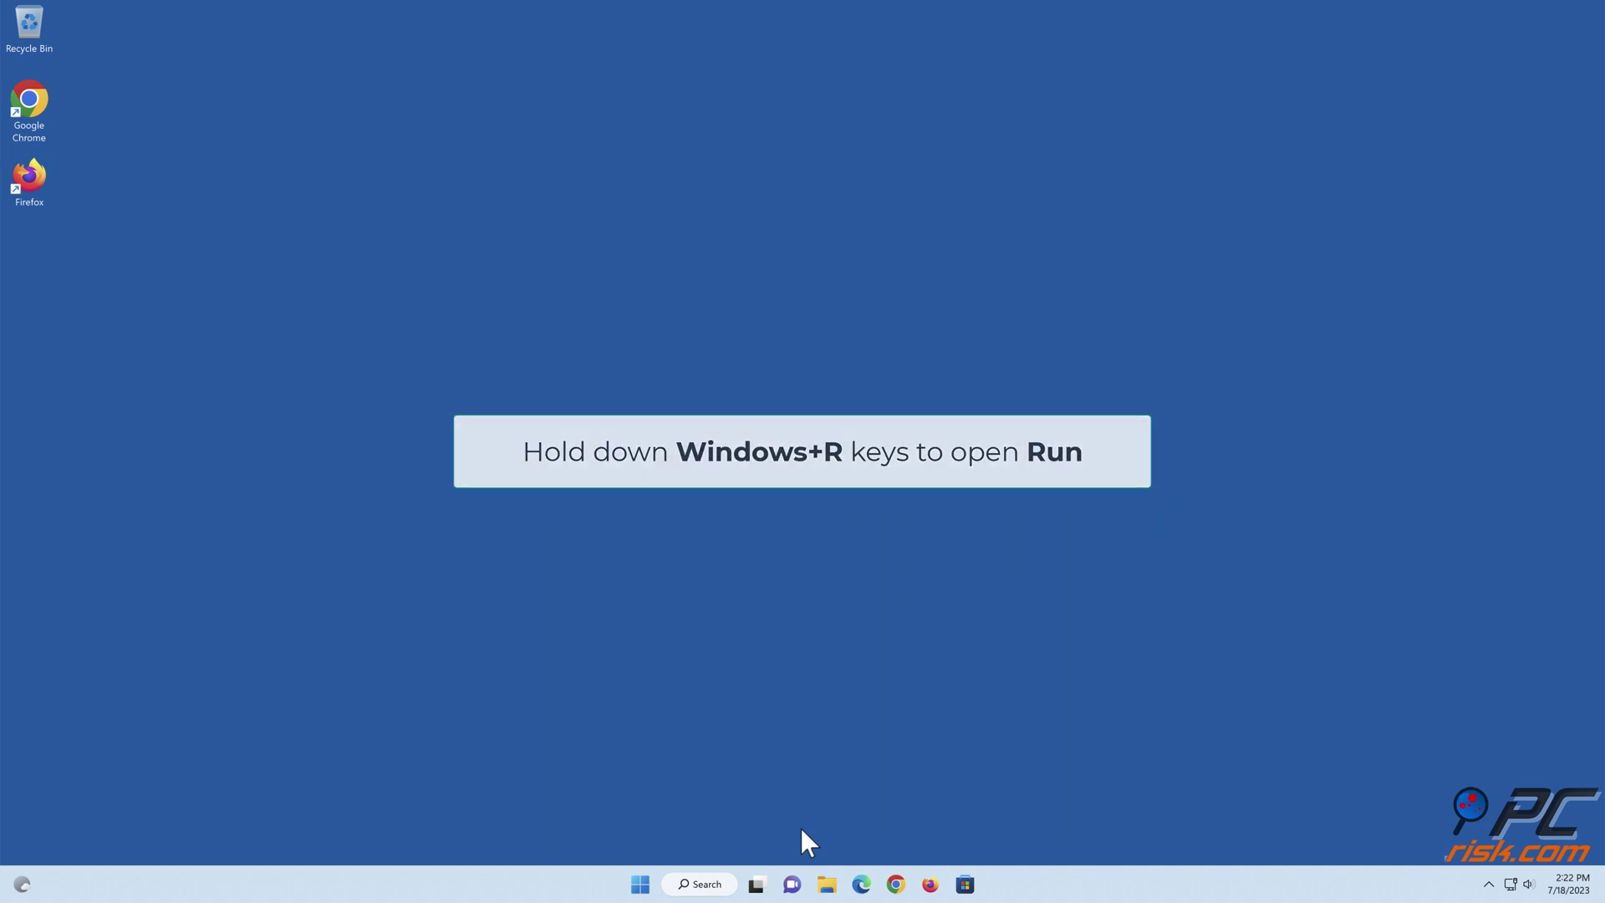
Enter services.msc in the Run dialog to reach the local Services list.
key(super+r)
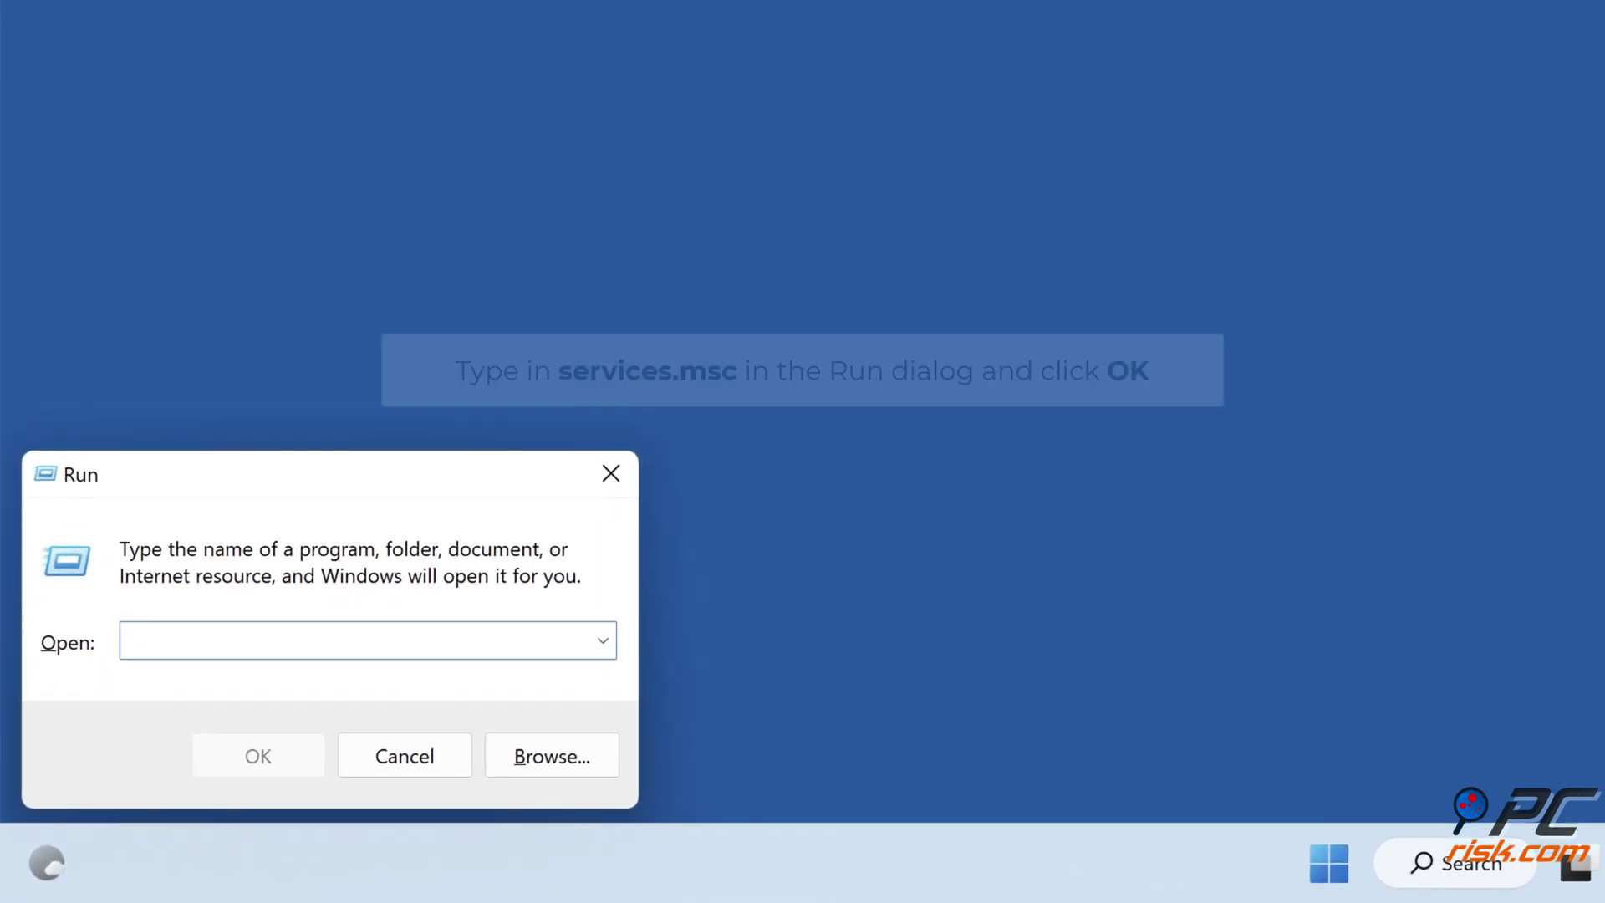
text(services.msc)
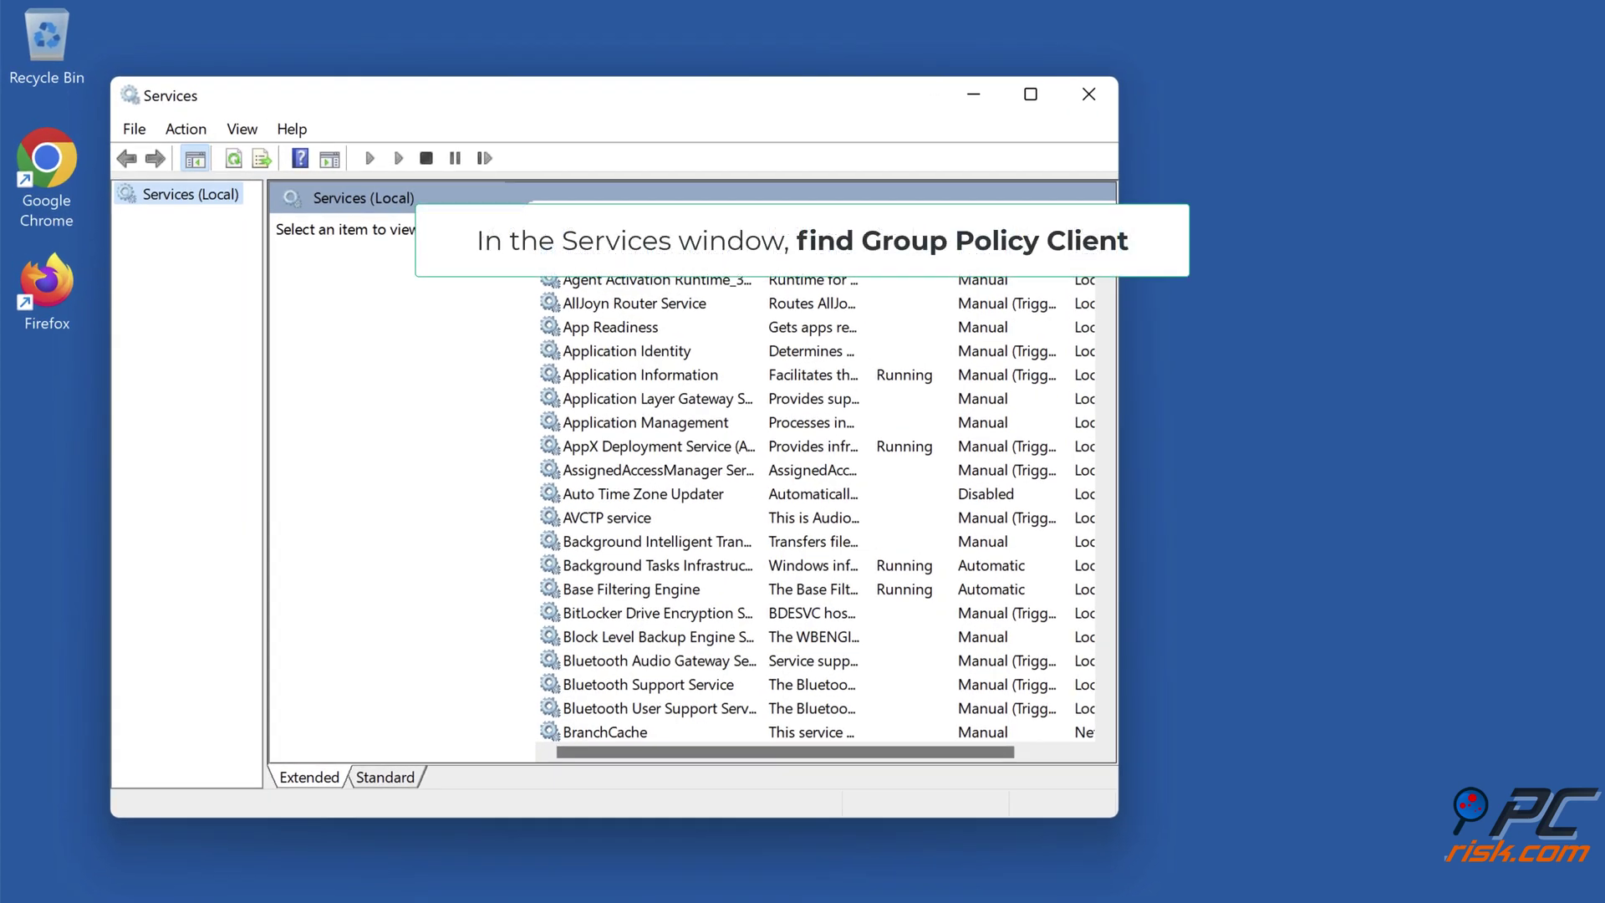
Find the Group Policy Client service in the list and refresh it.
scroll(796, 466, down, 15)
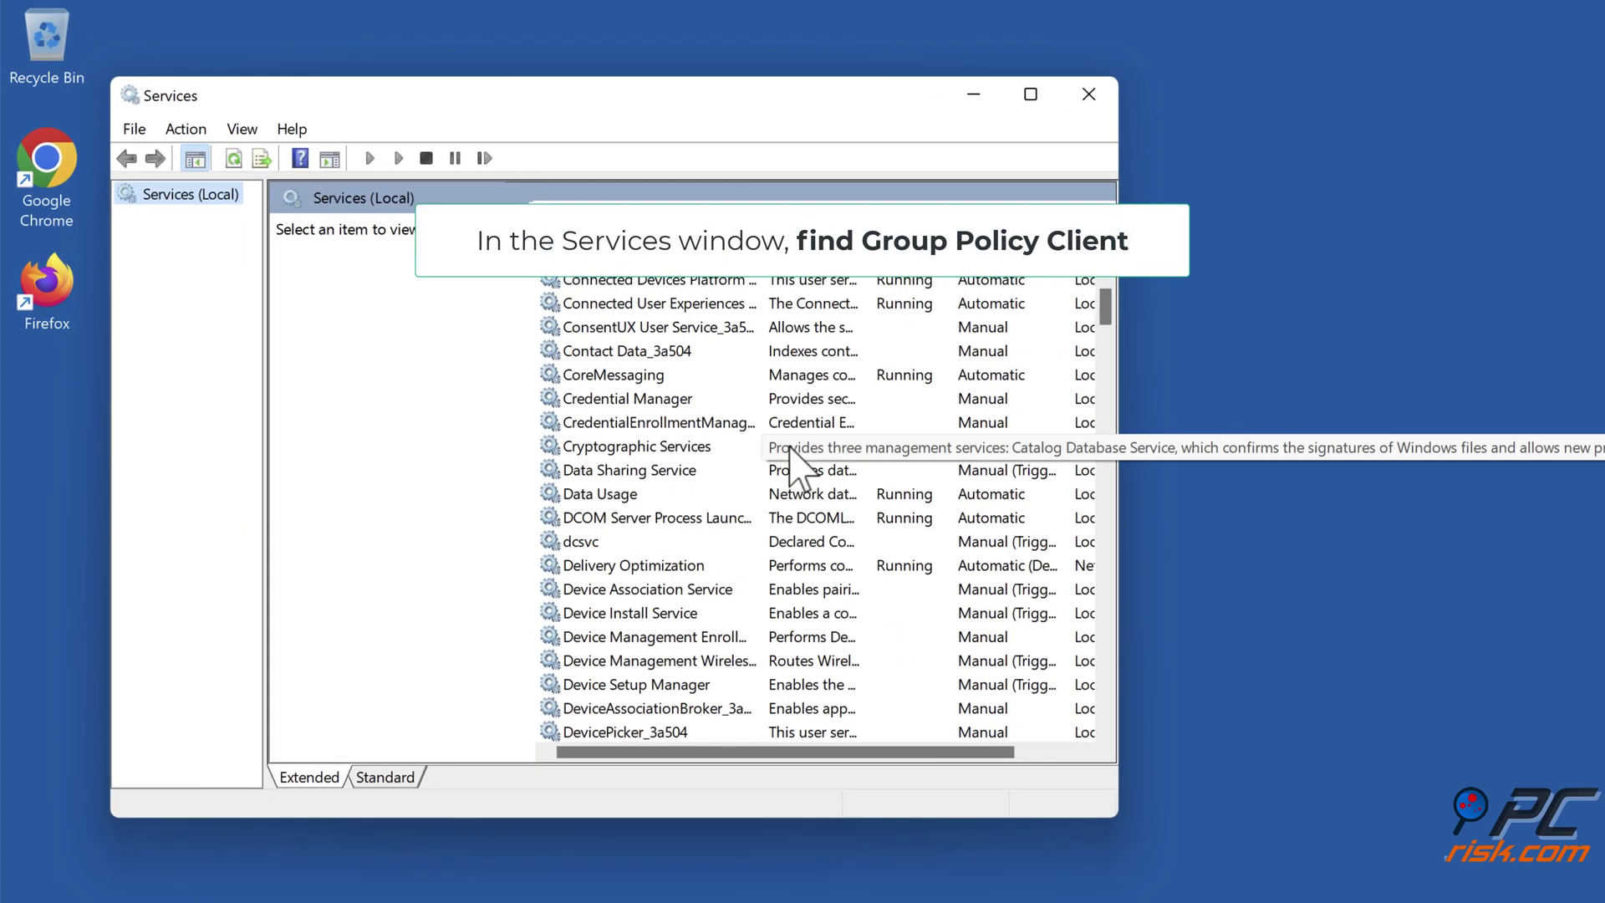
scroll(796, 465, down, 7)
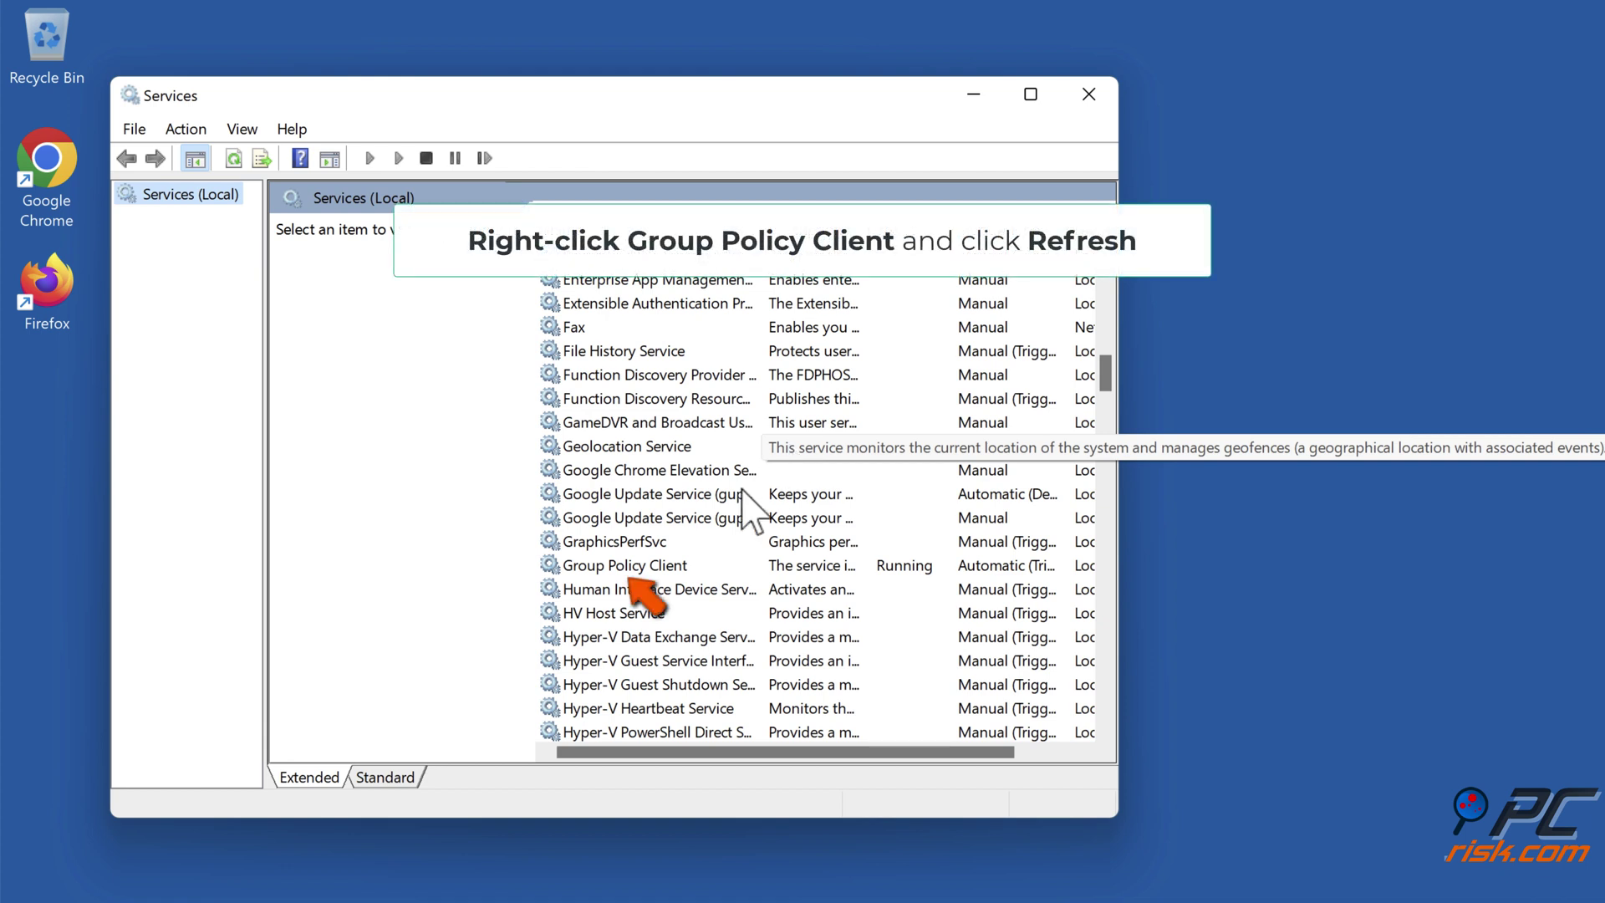
click(669, 570)
right_click(669, 577)
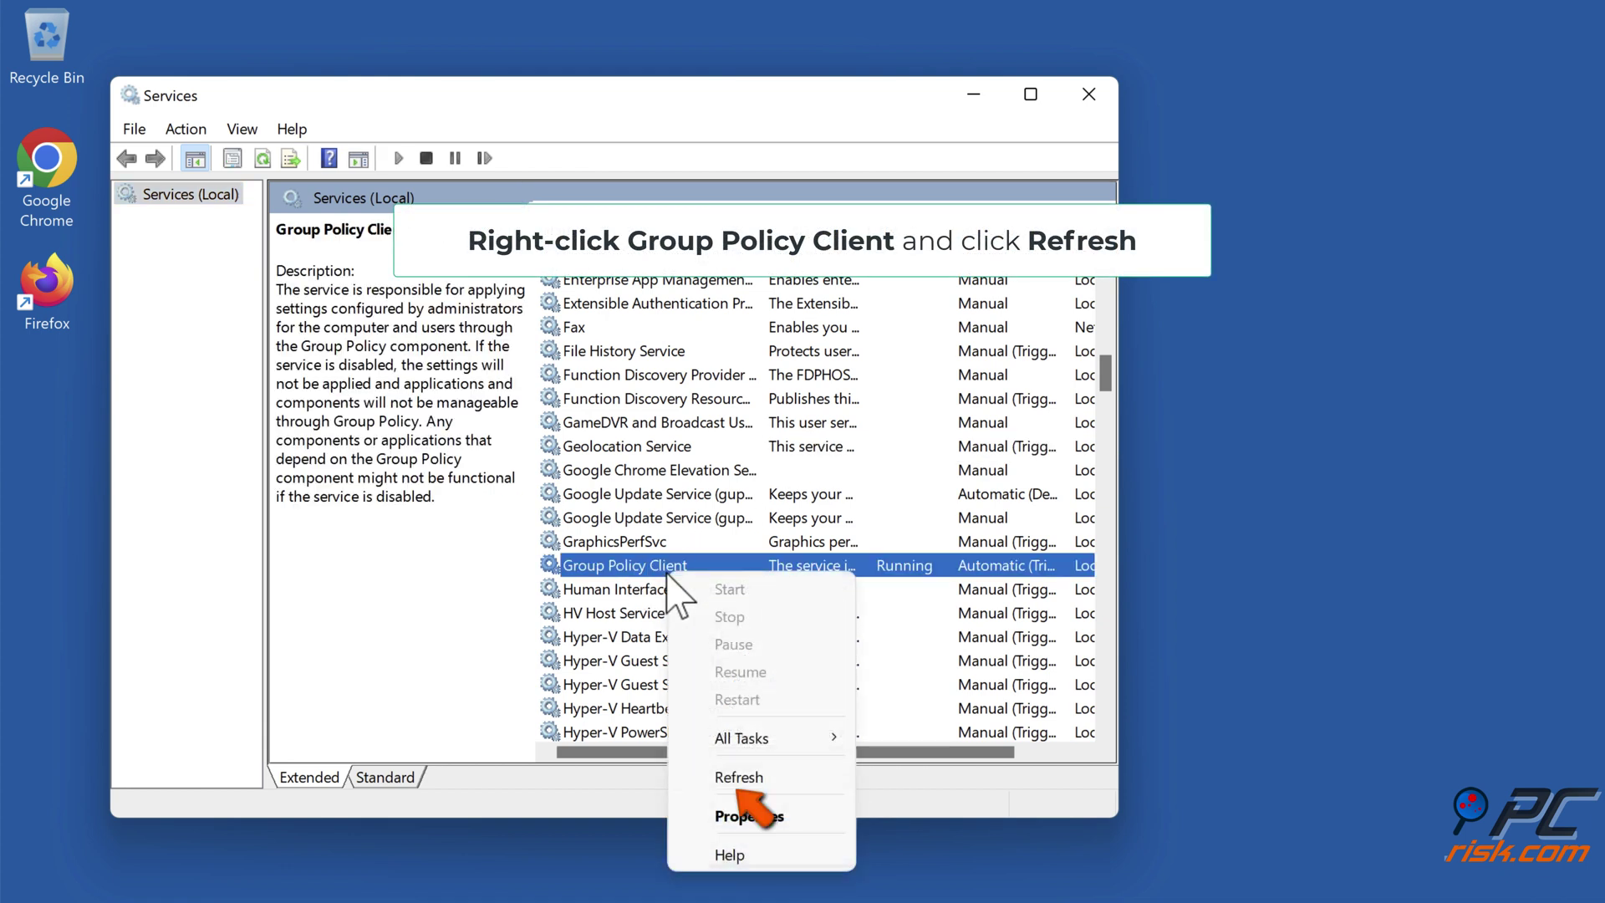
click(738, 779)
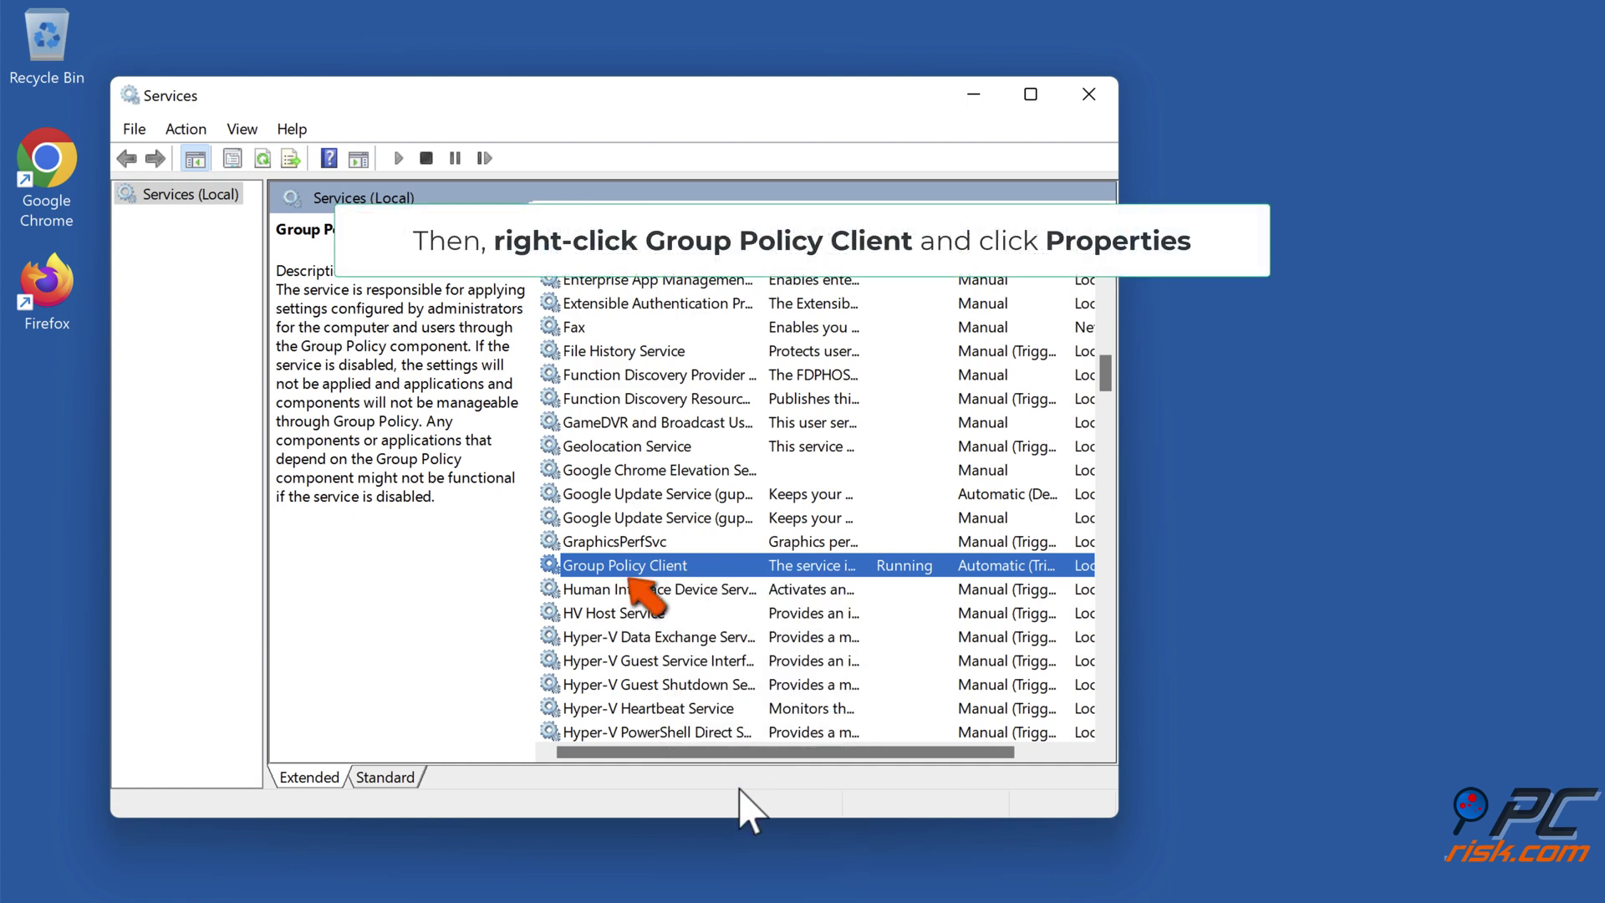
Confirm Group Policy Client's properties, then close the Services console.
right_click(629, 573)
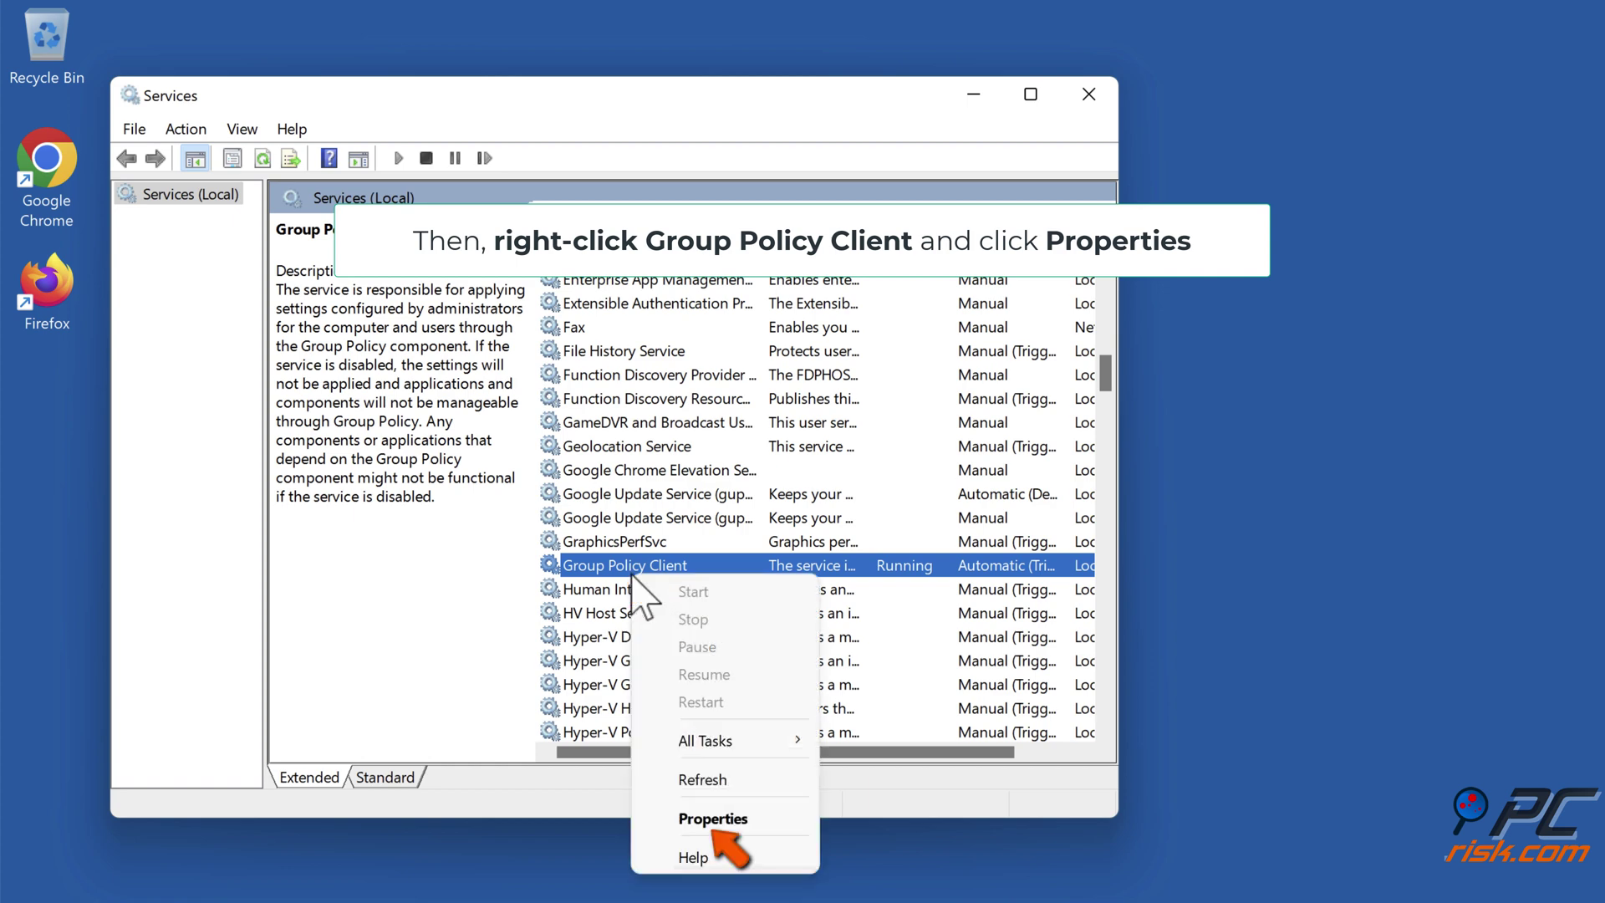
click(713, 819)
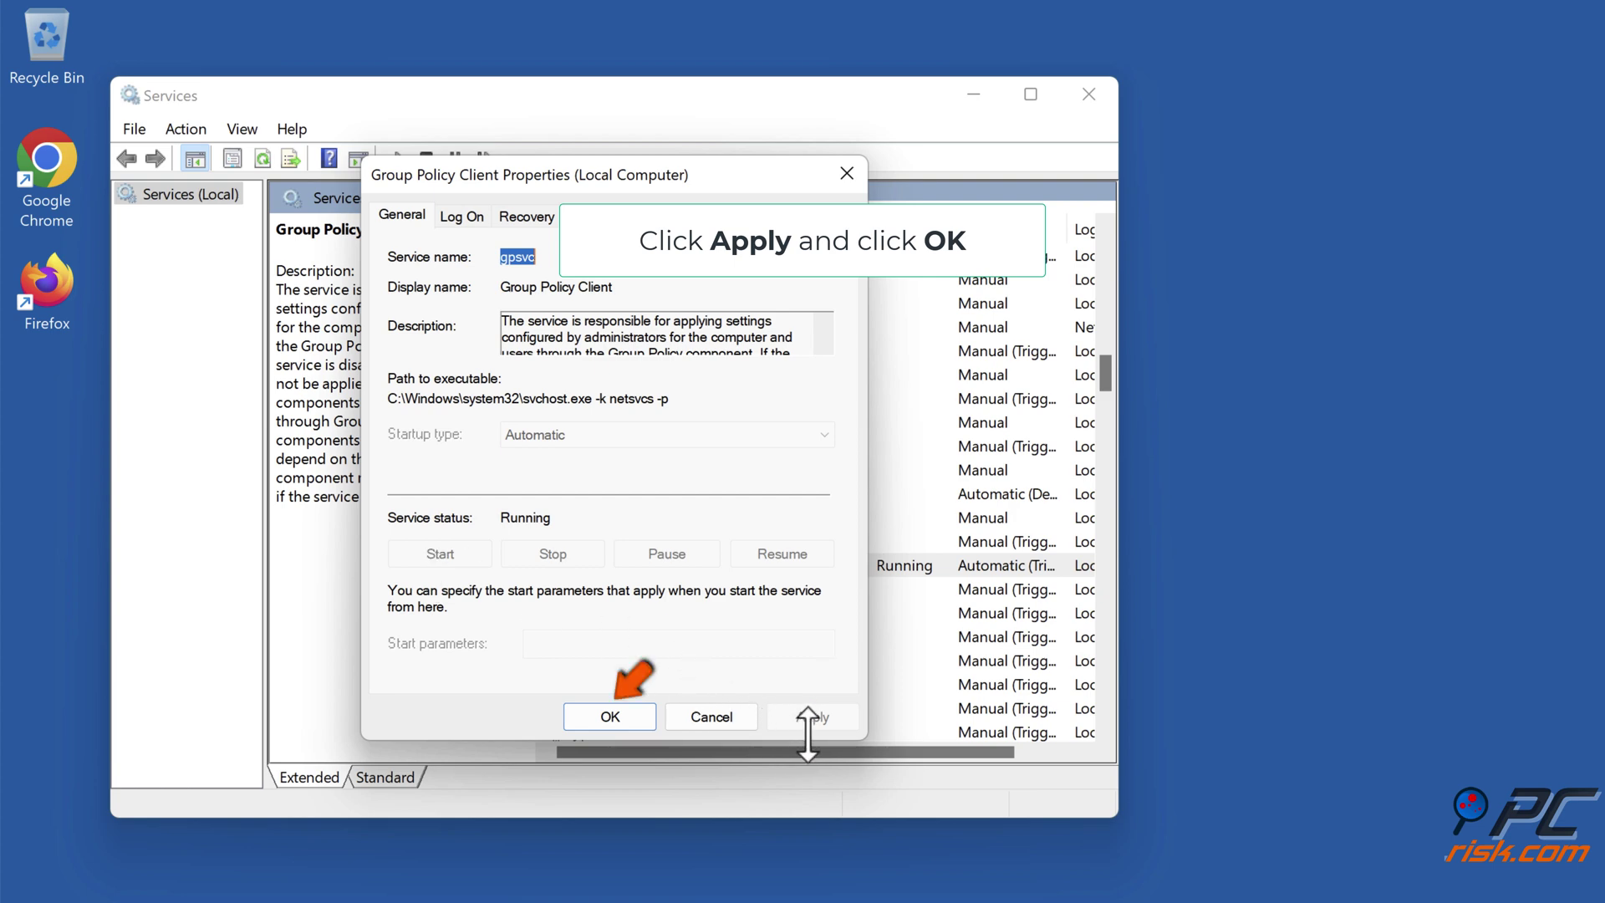
click(613, 725)
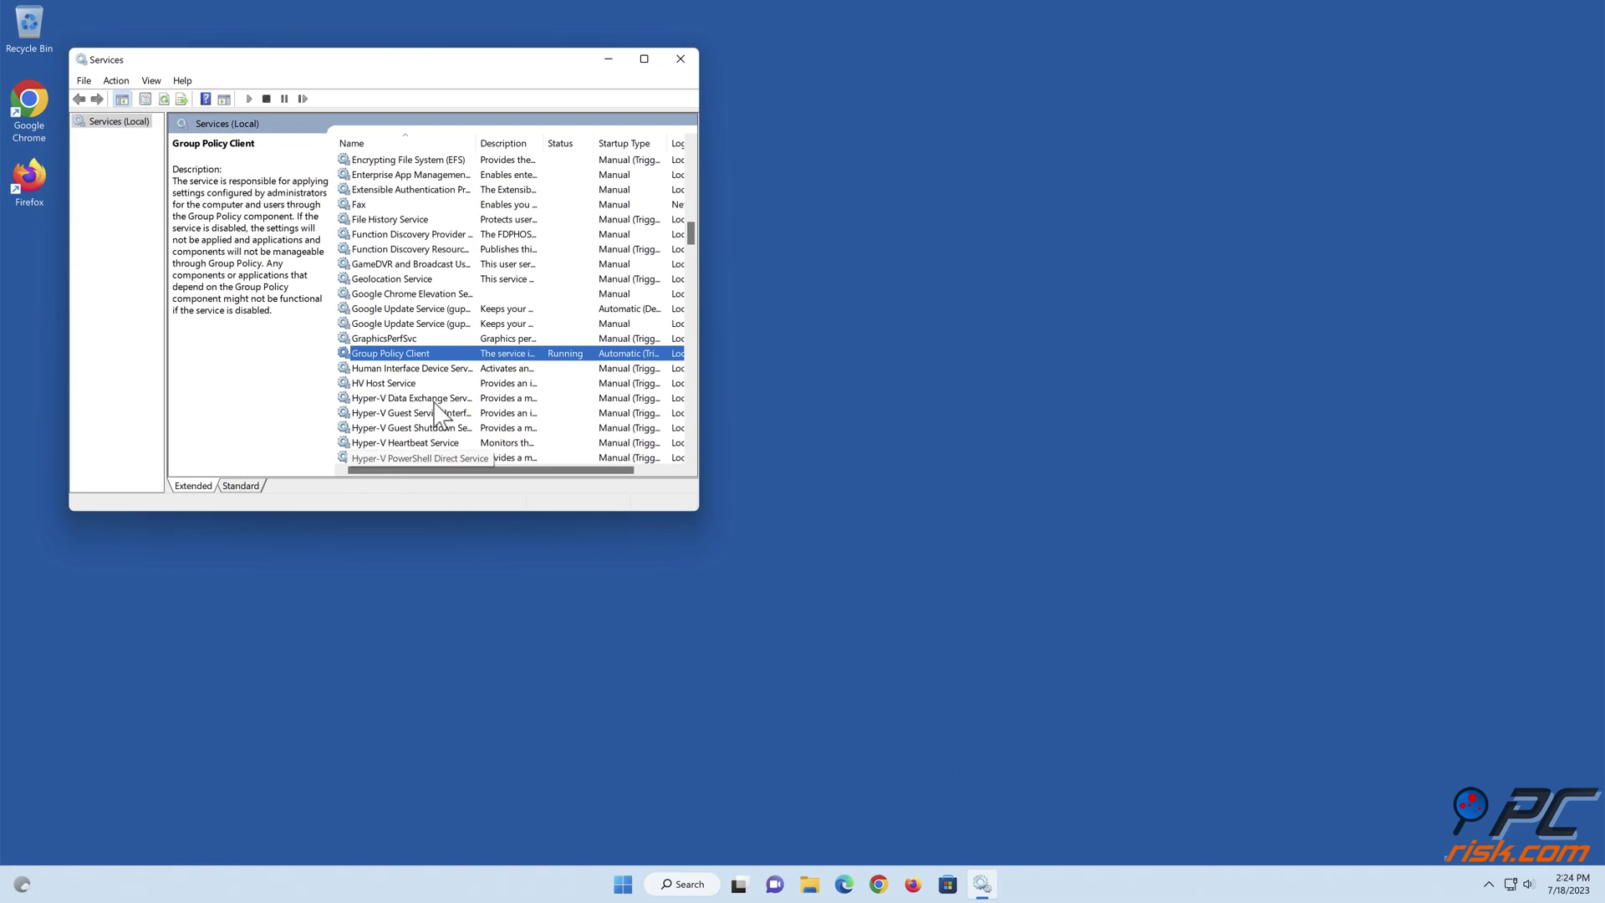
click(681, 61)
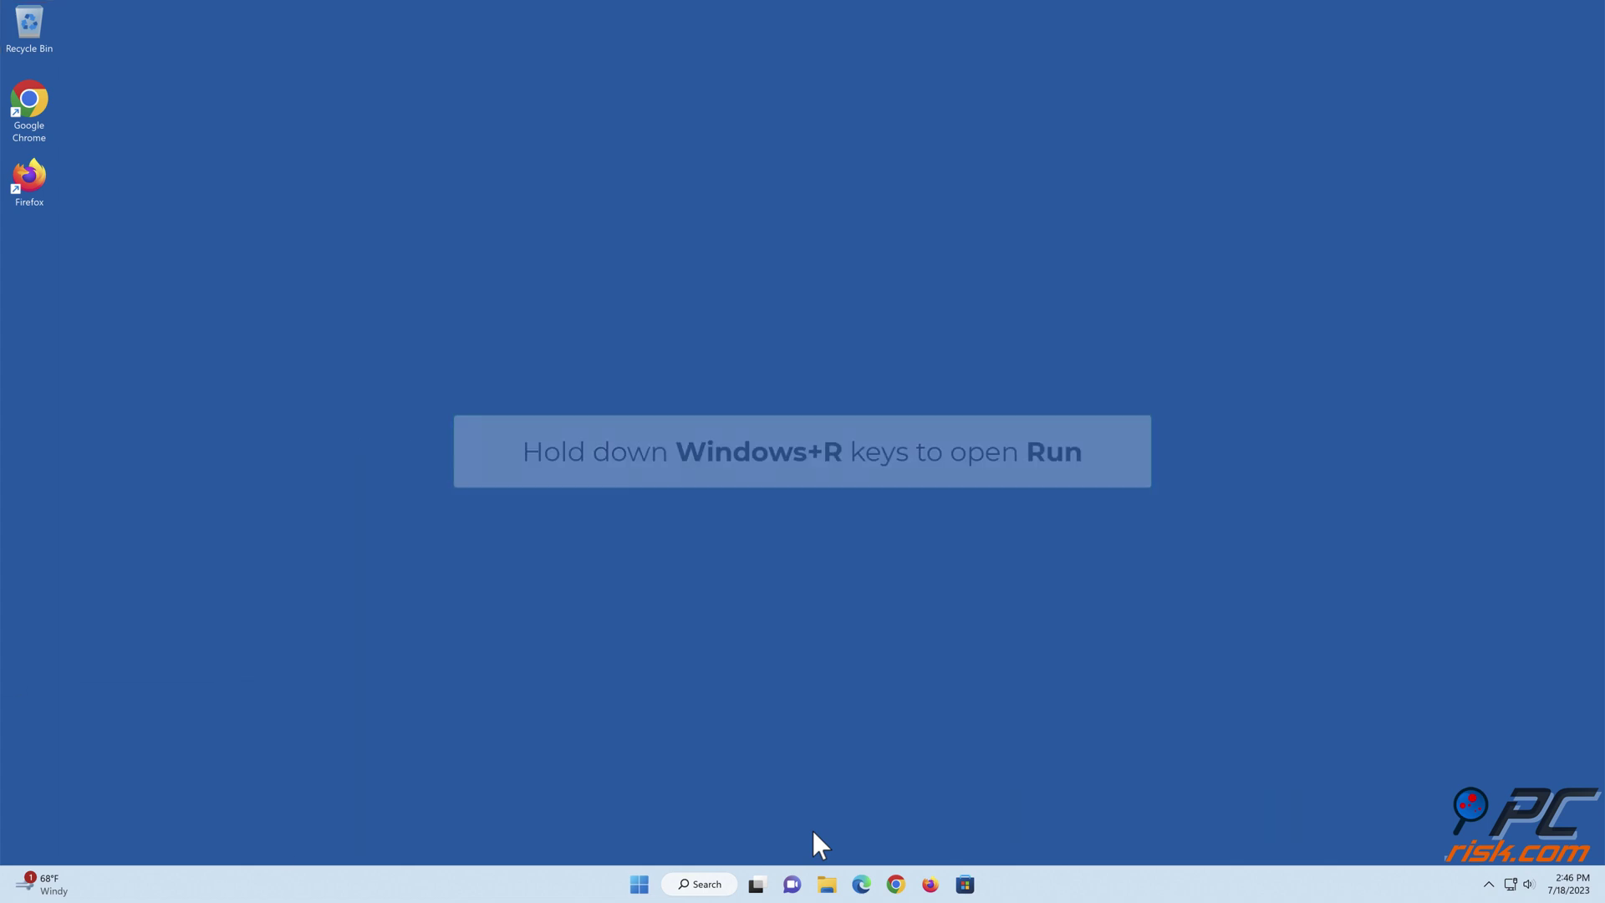
In an administrator Command Prompt, delete the GroupPolicyUsers and GroupPolicy folders with RD /S /Q, then run gpupdate /force.
key(super+r)
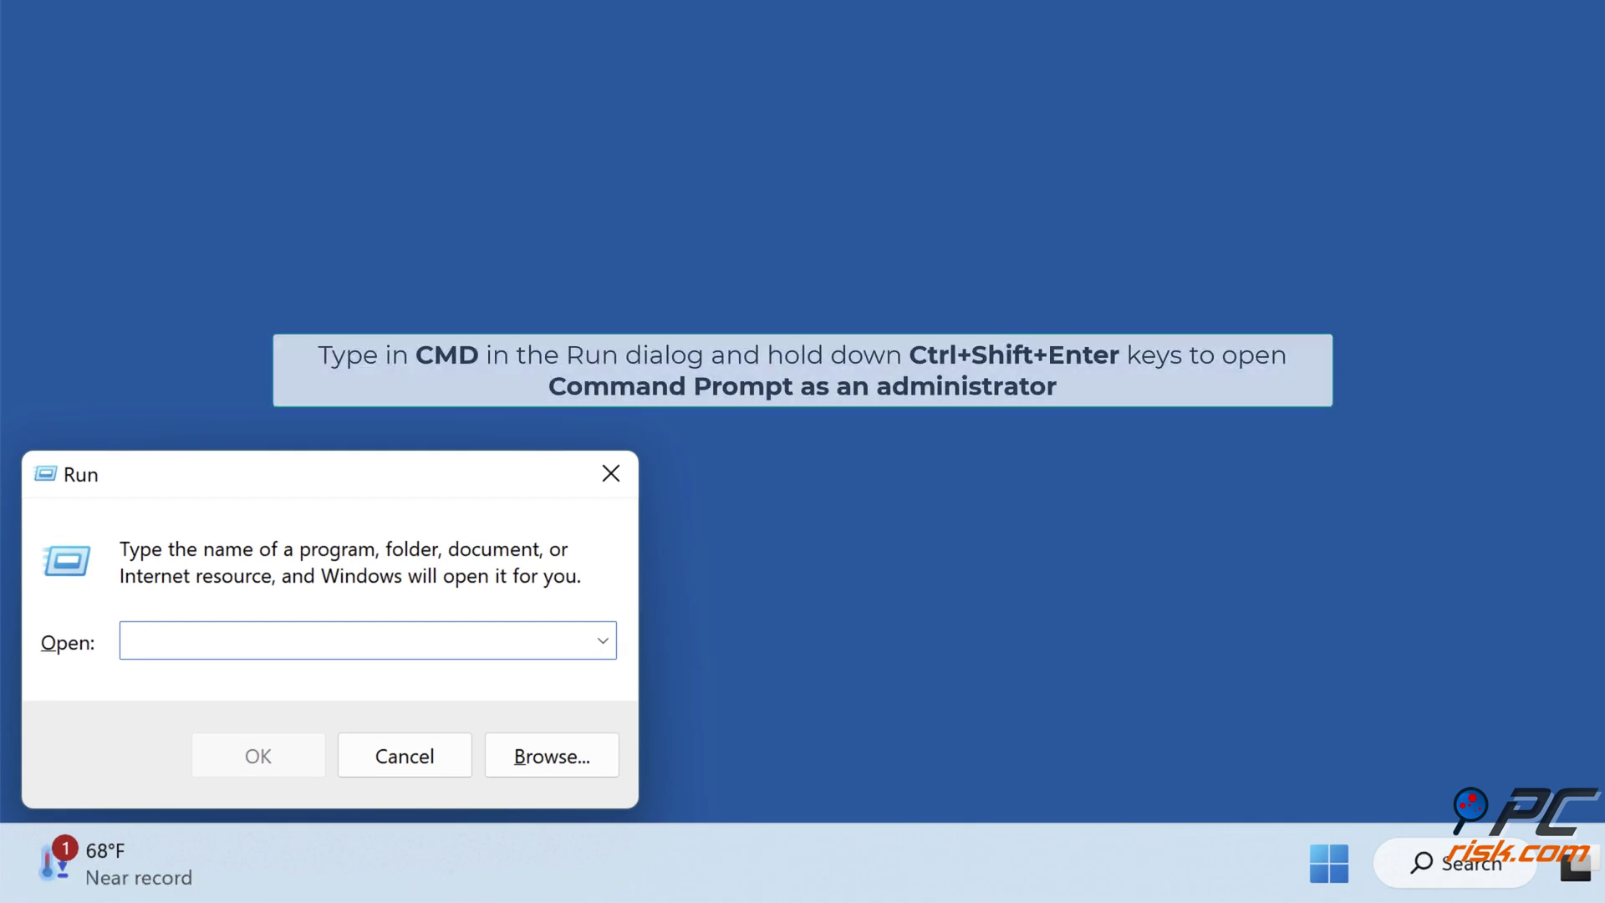
text(cmd)
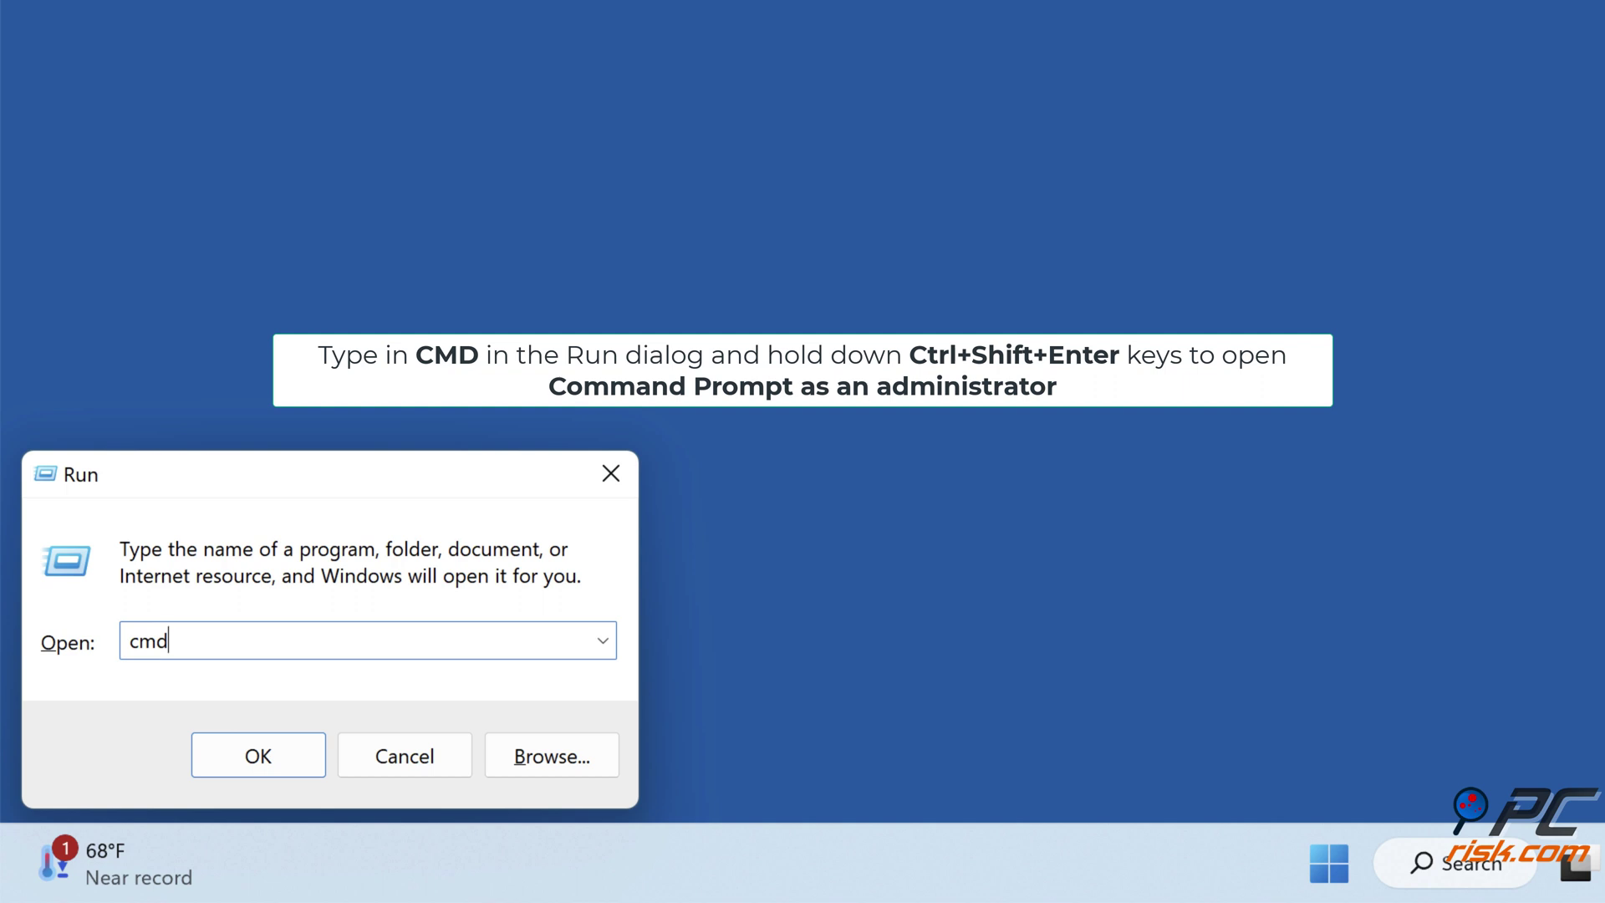
key(ctrl+shift+Return)
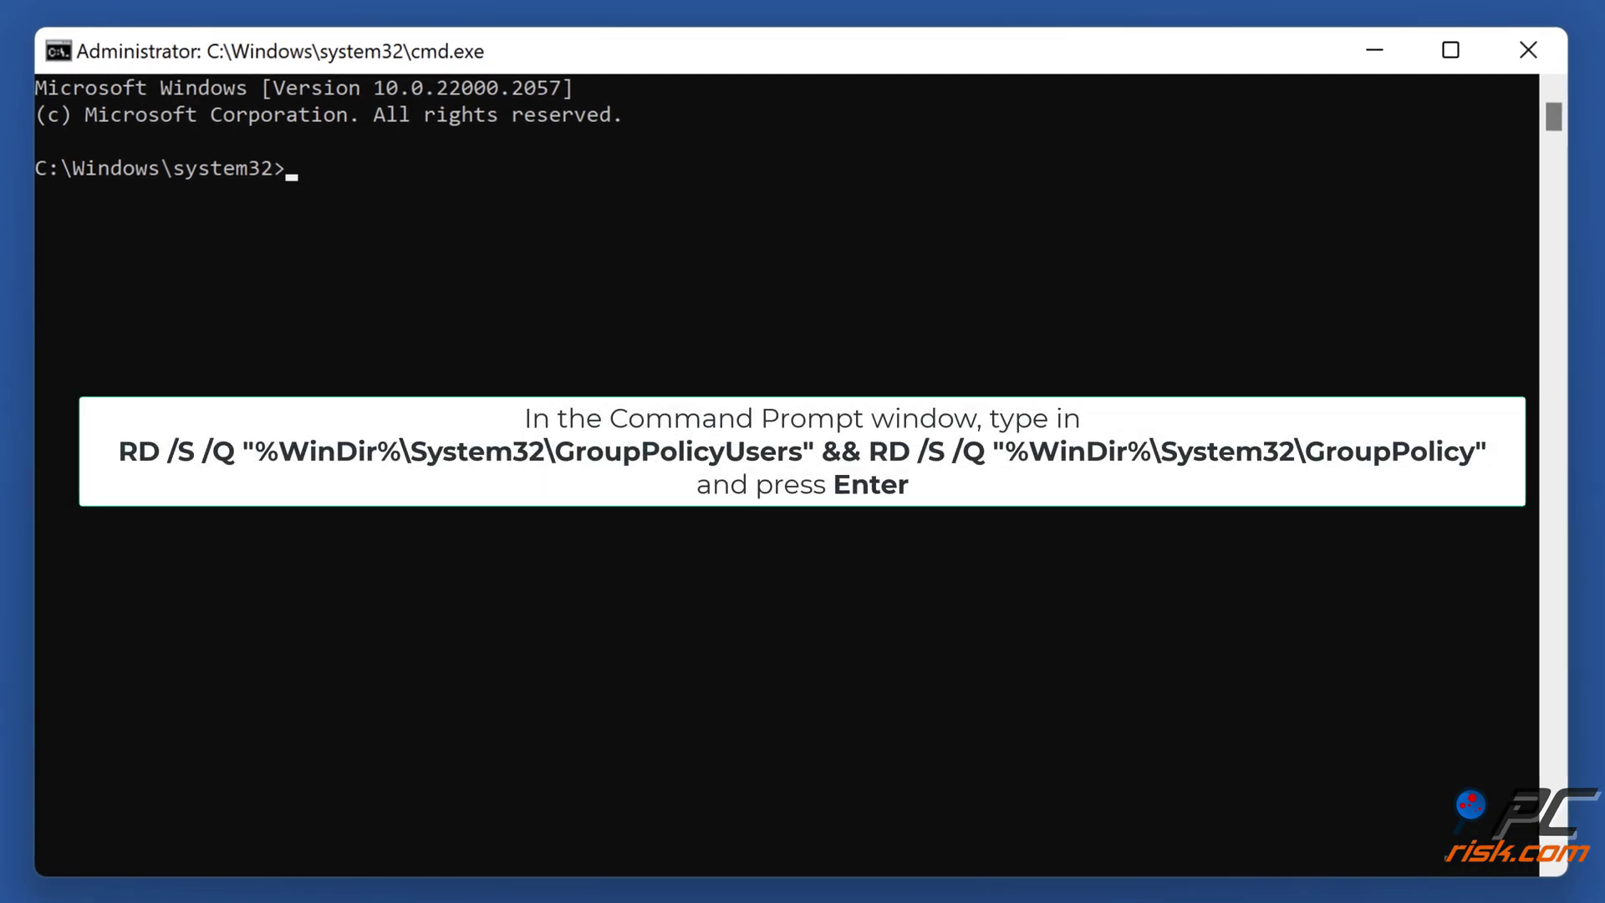
text(RD /S /Q "%WinDir%\System32\GroupPolicyUsers" && RD /S /Q "%WinDir%\System32\GroupPolicy")
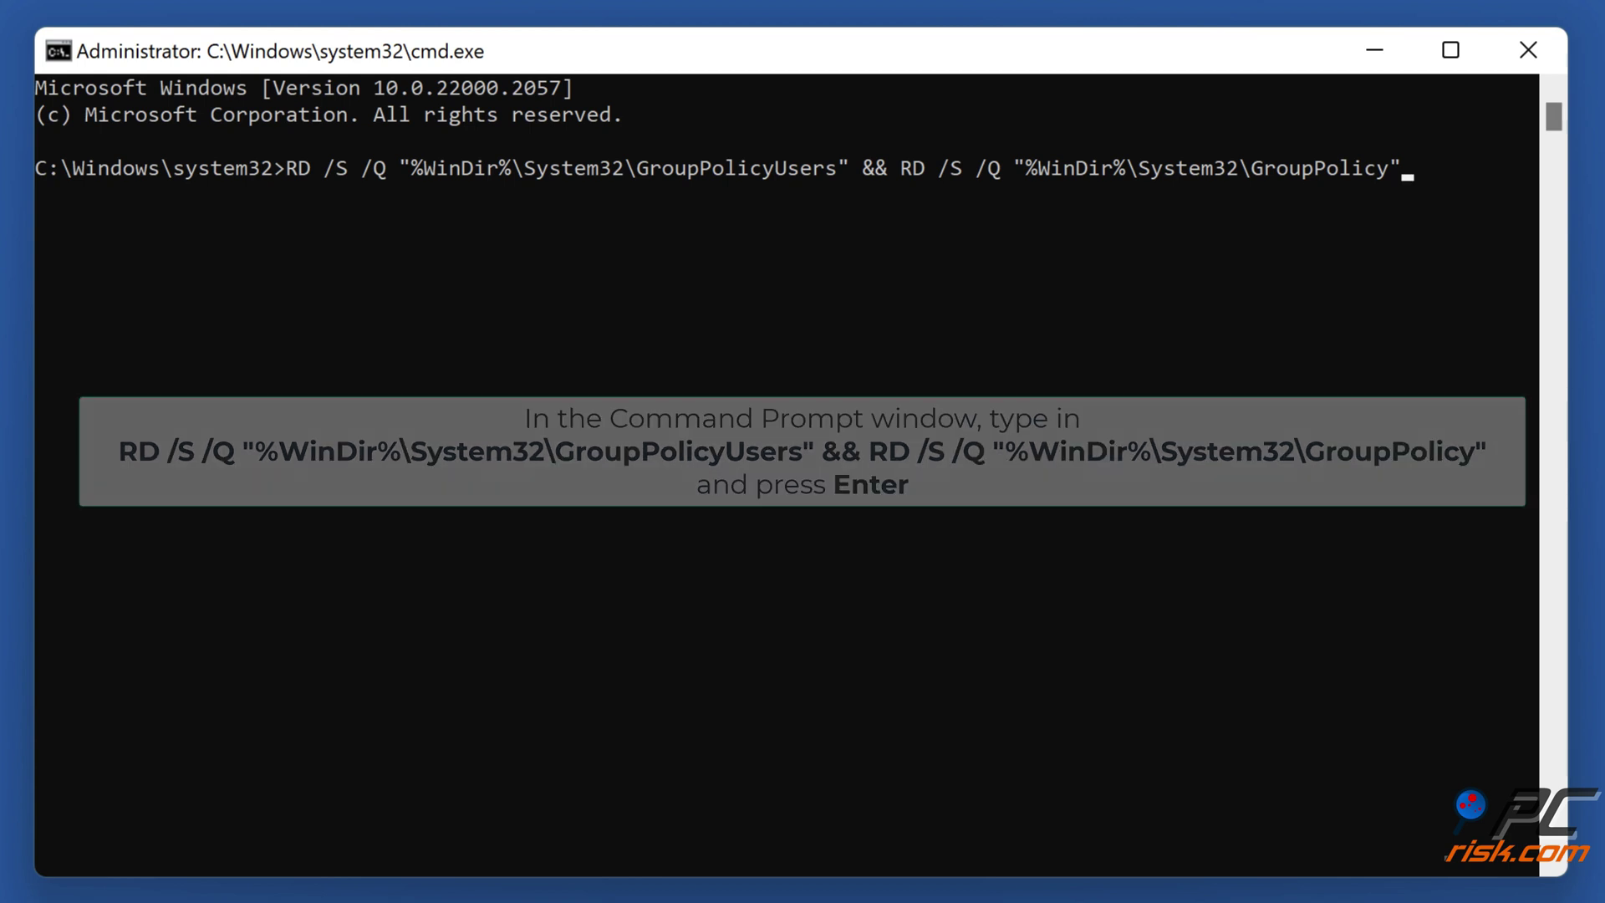
key(Return)
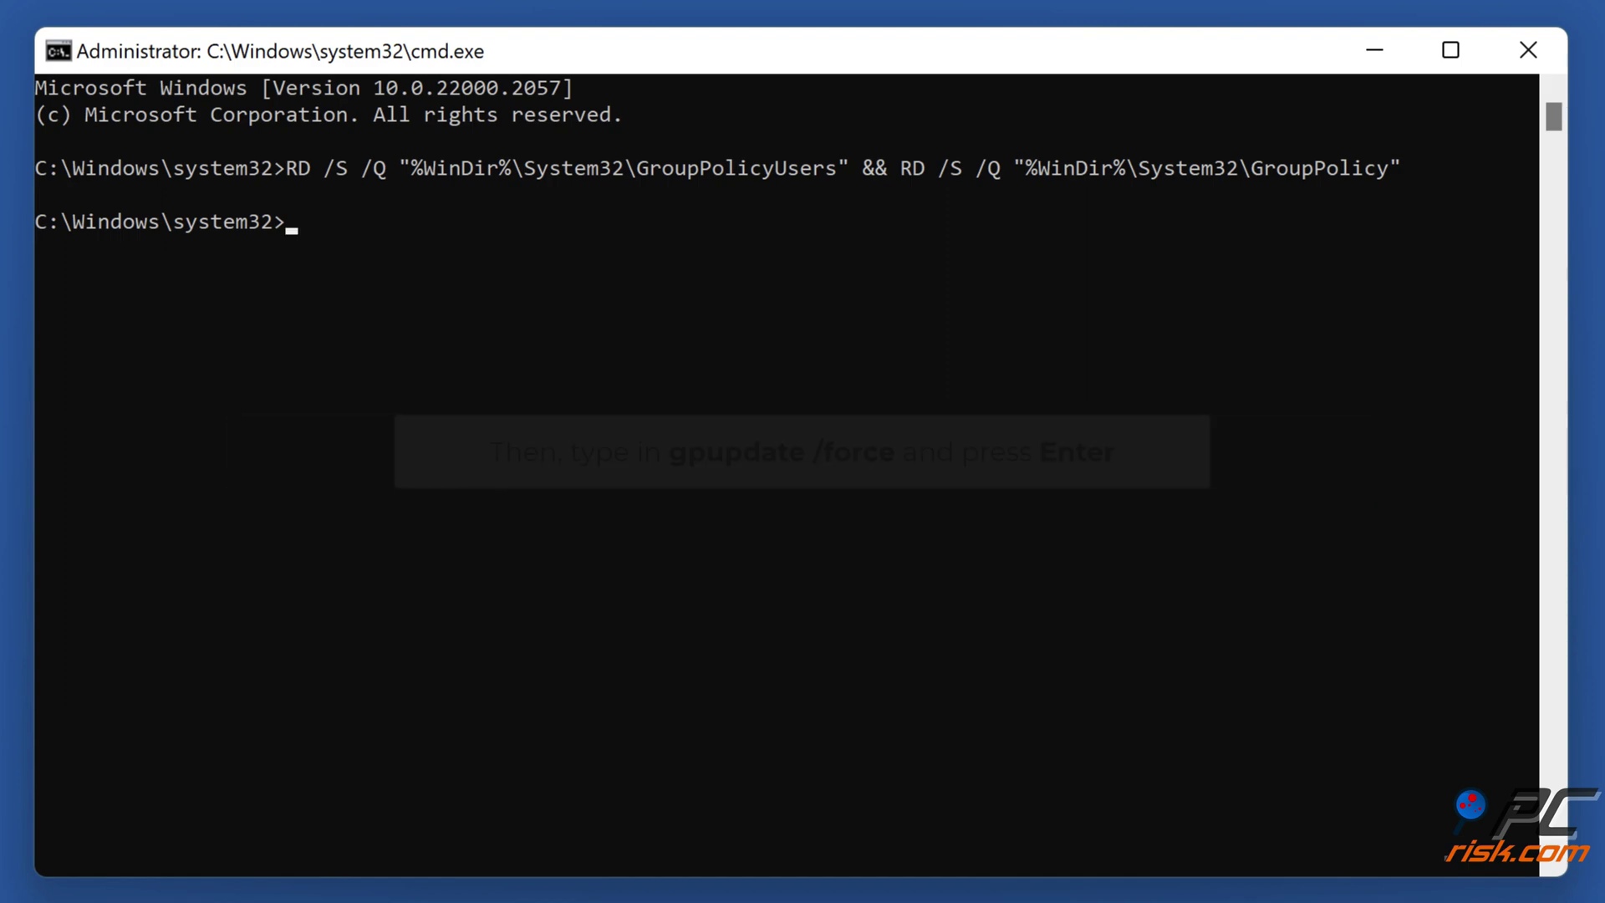
text(date /force)
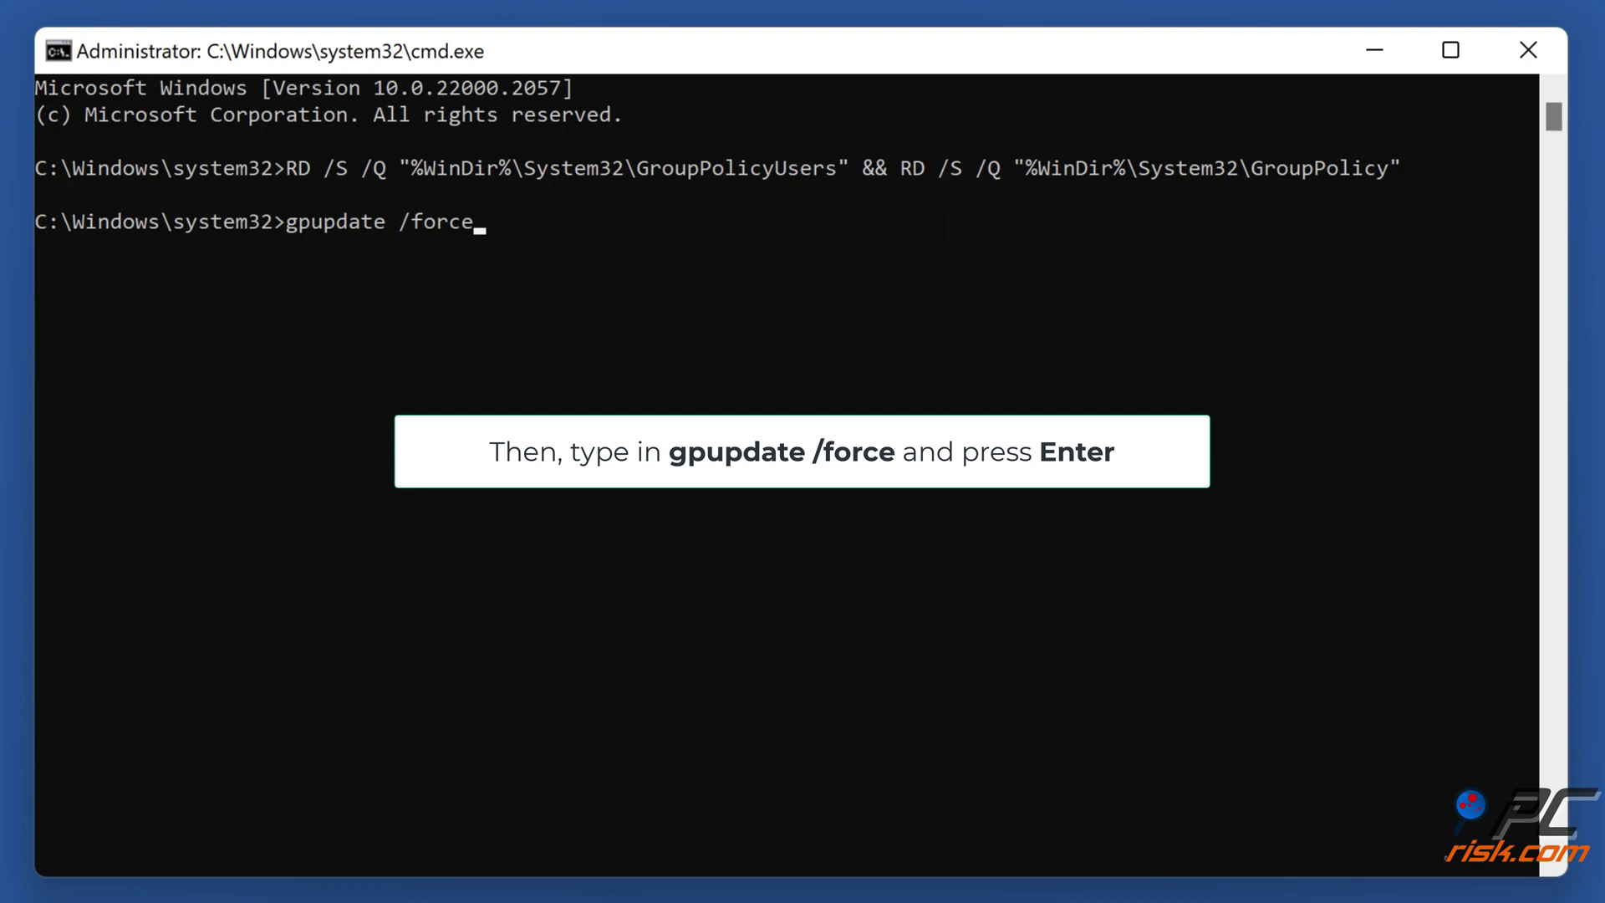
key(Return)
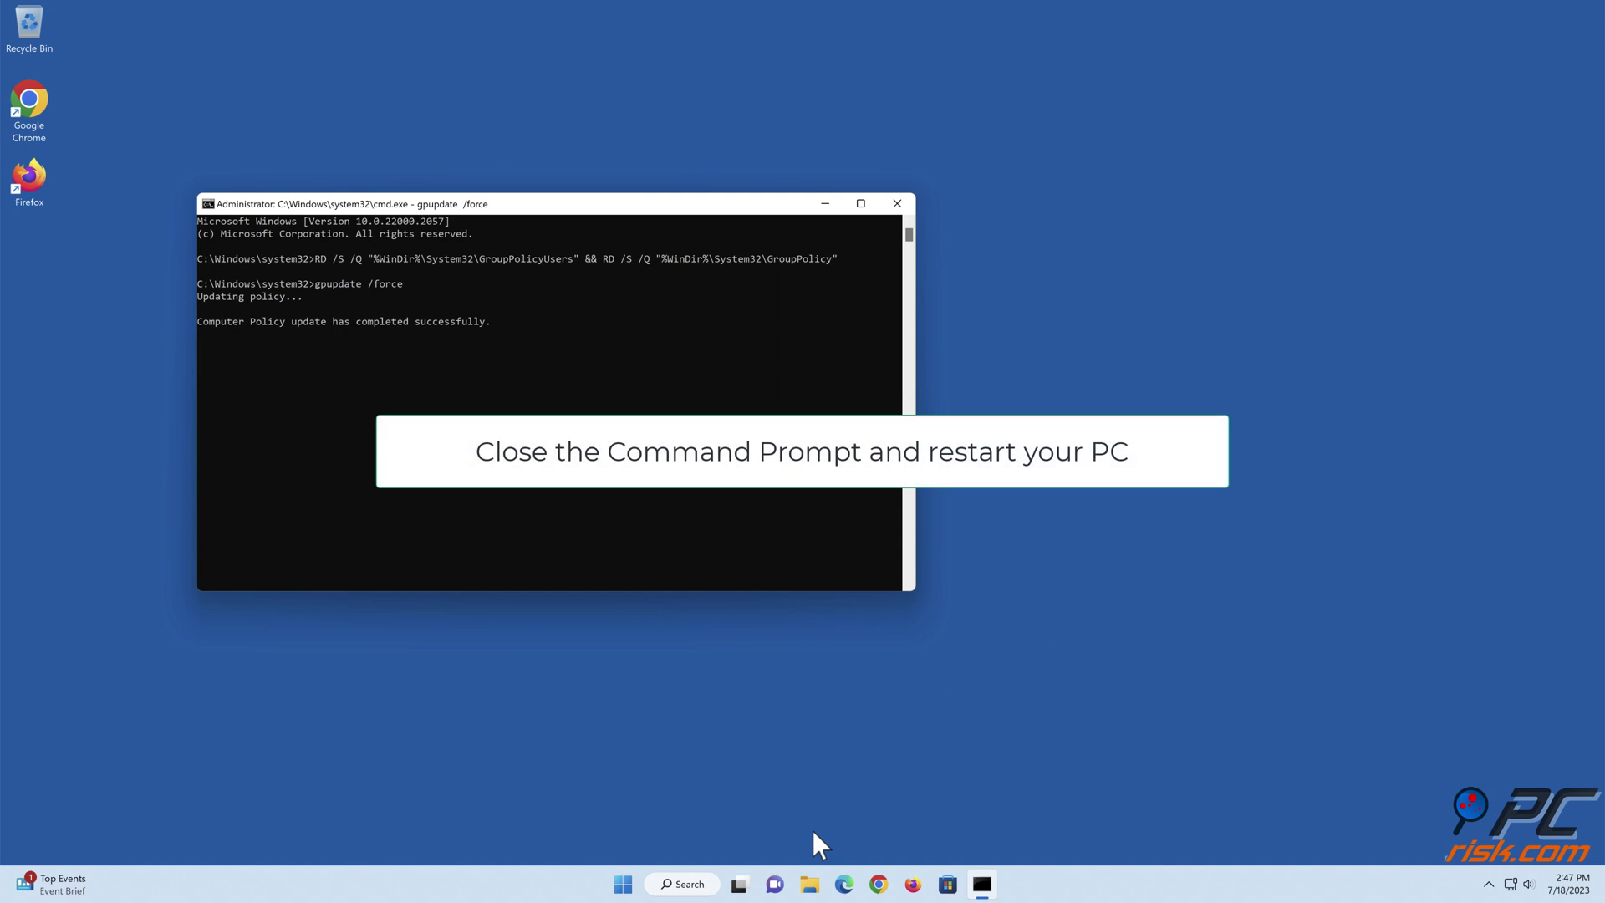
Close Command Prompt and restart the PC from the Start menu's power options.
click(897, 204)
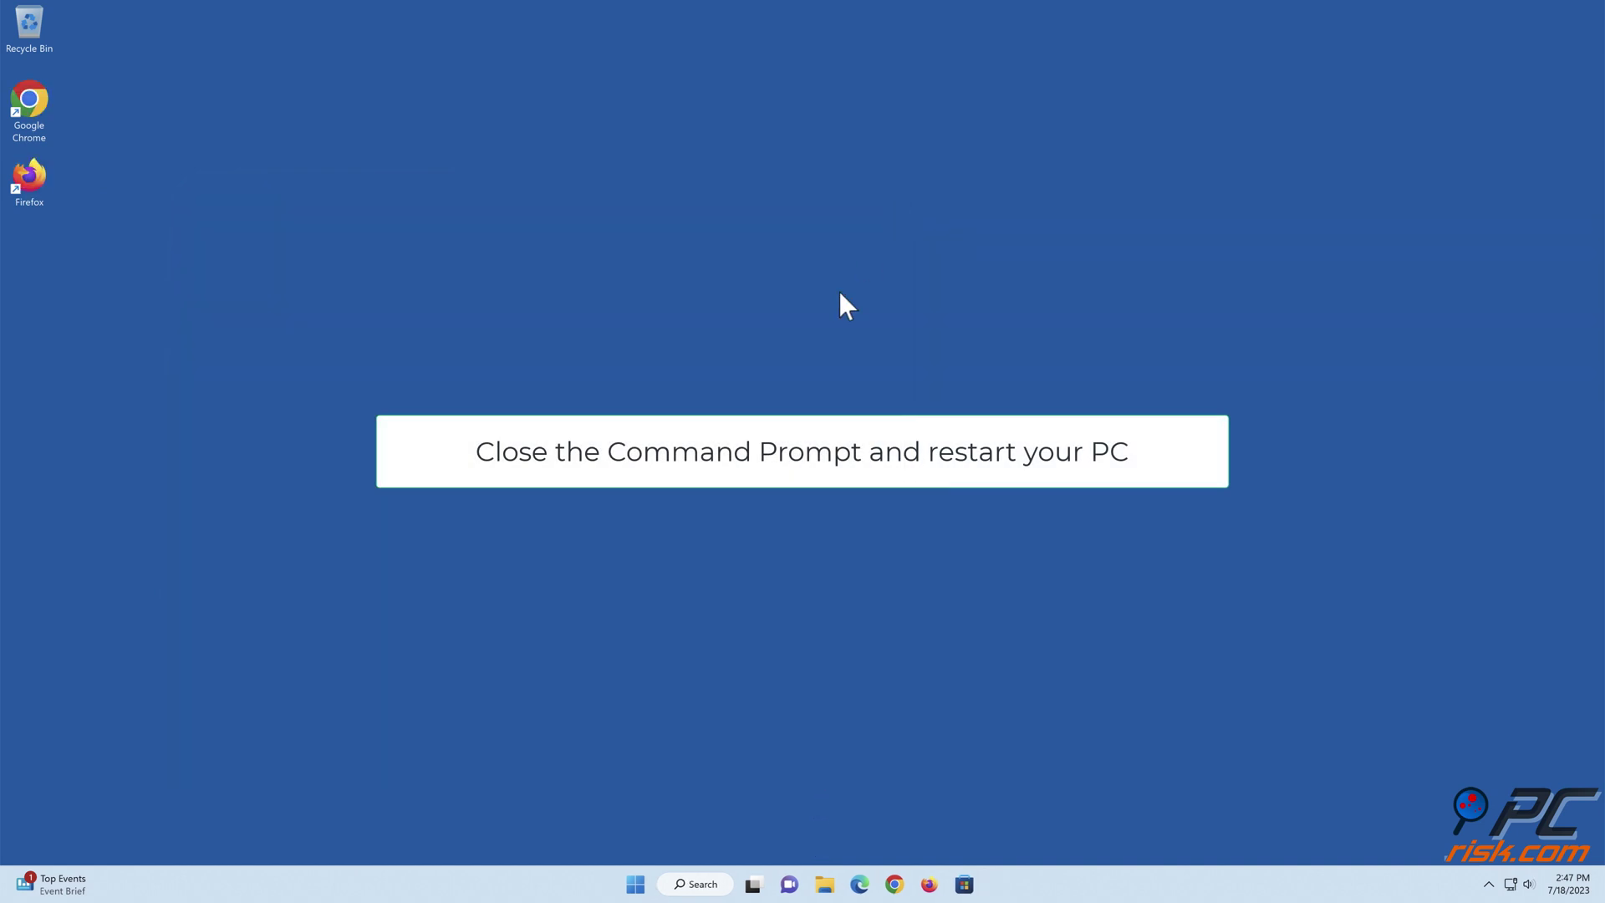
click(641, 885)
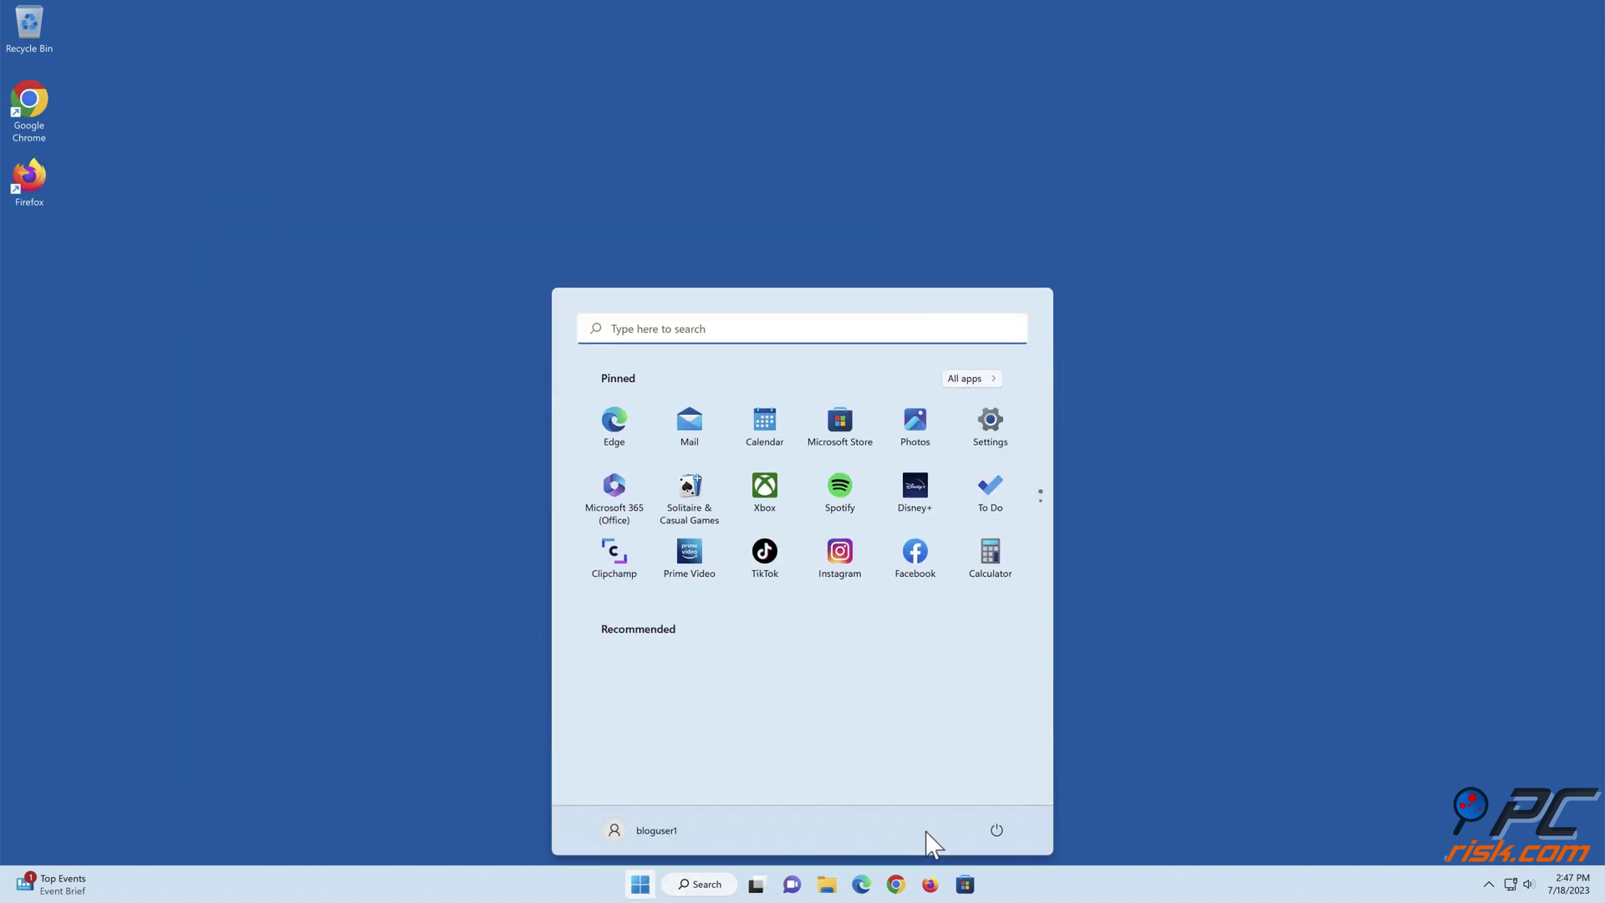
click(995, 831)
click(999, 797)
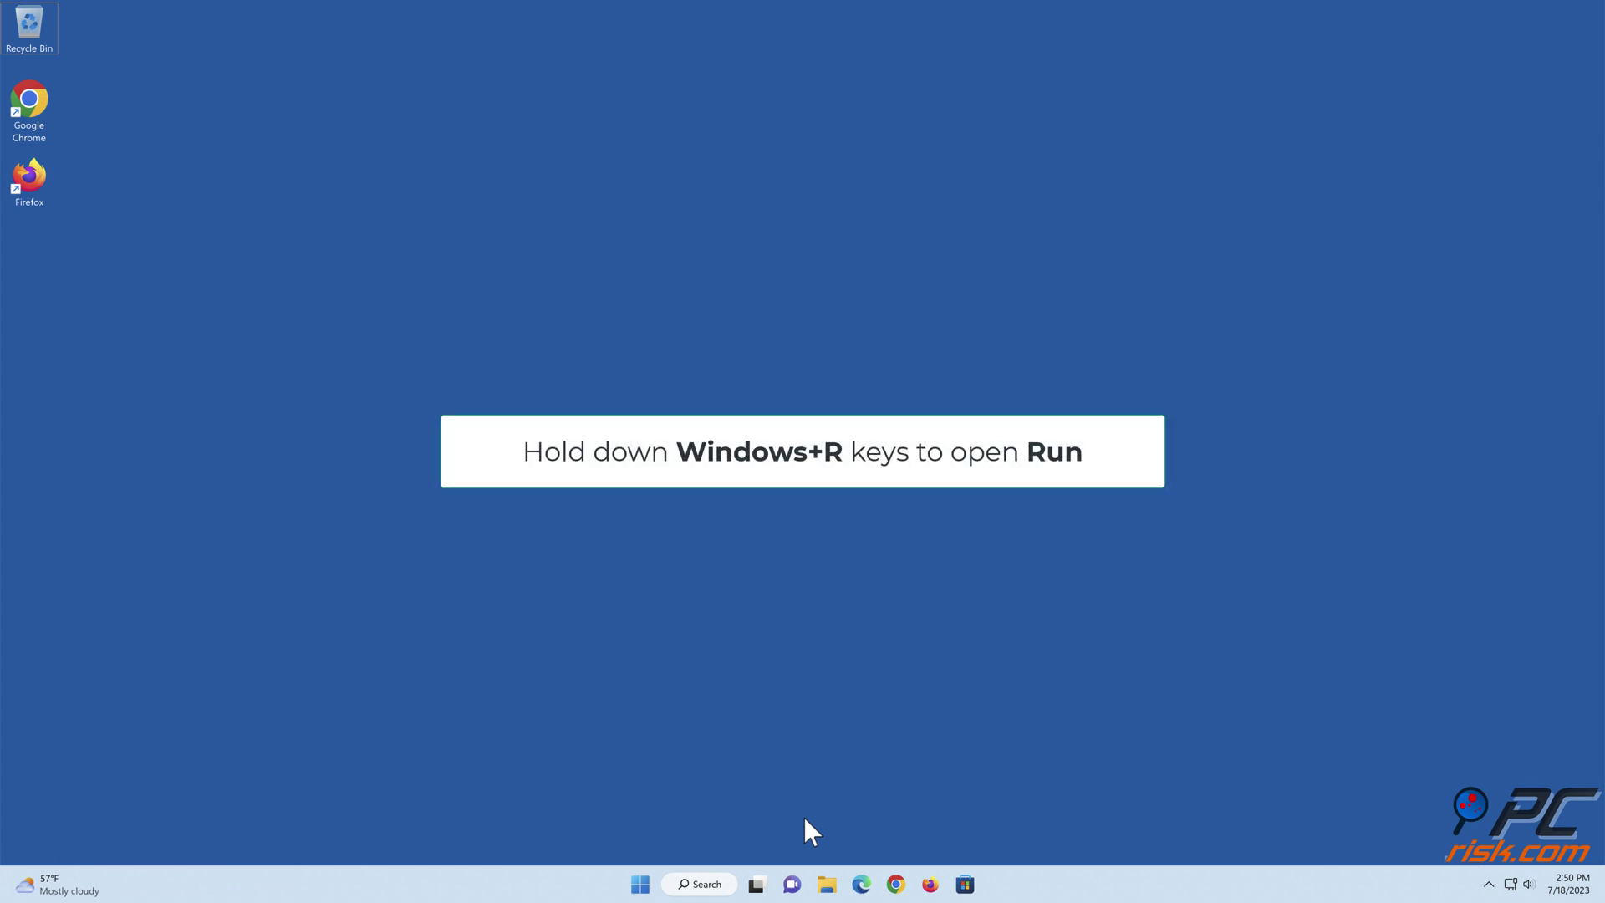
Launch Registry Editor through the Run dialog with regedit.
key(super+r)
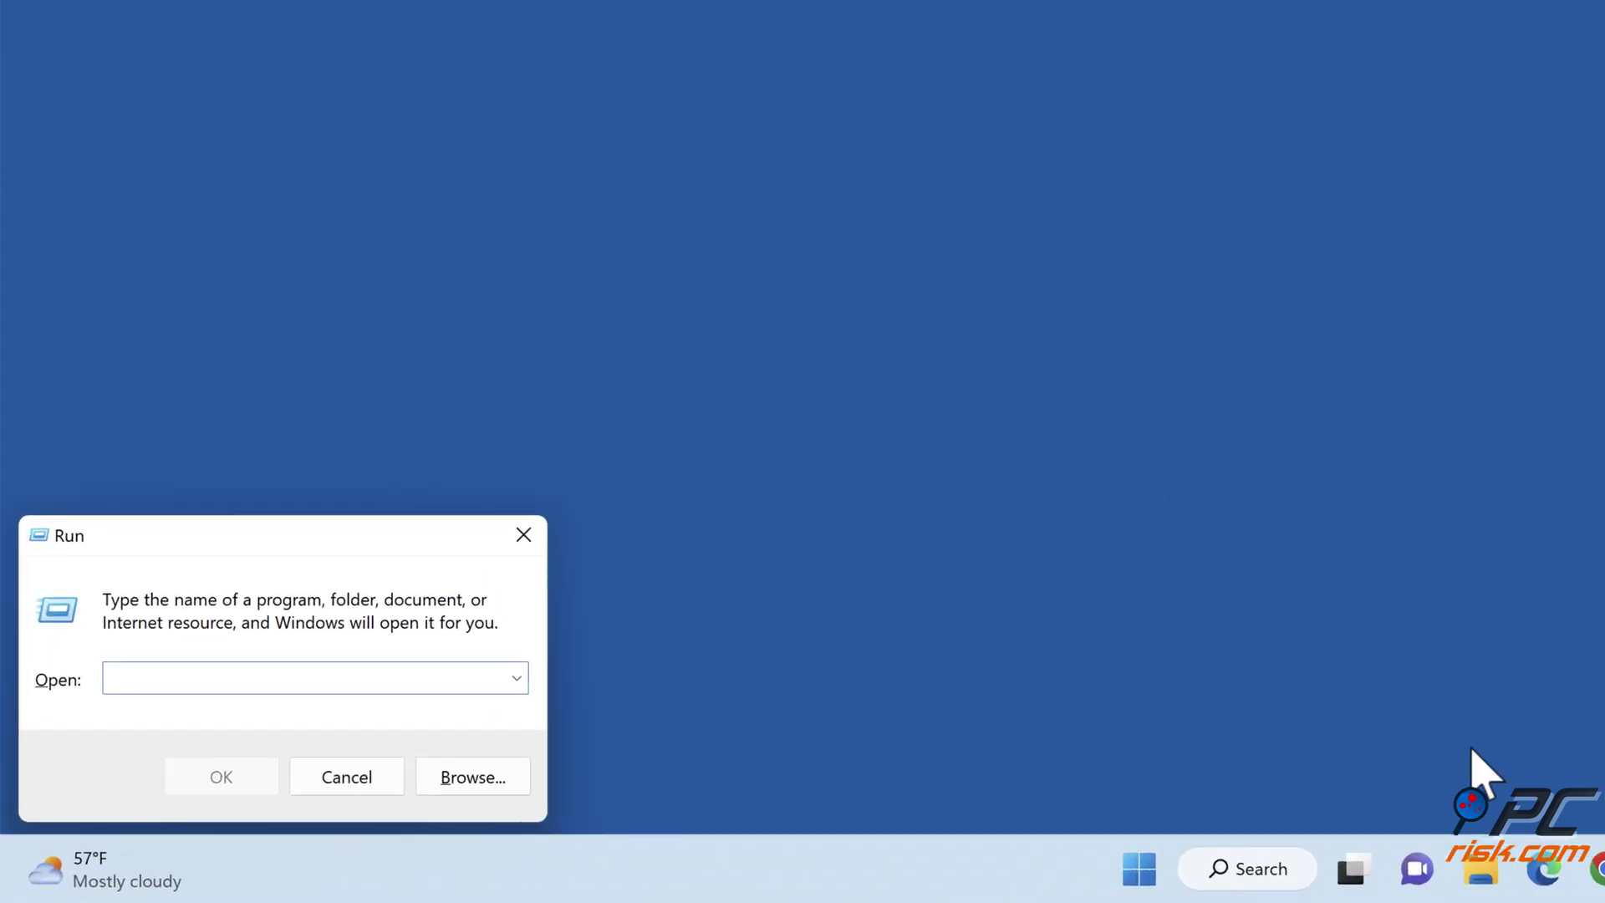
text(regedit)
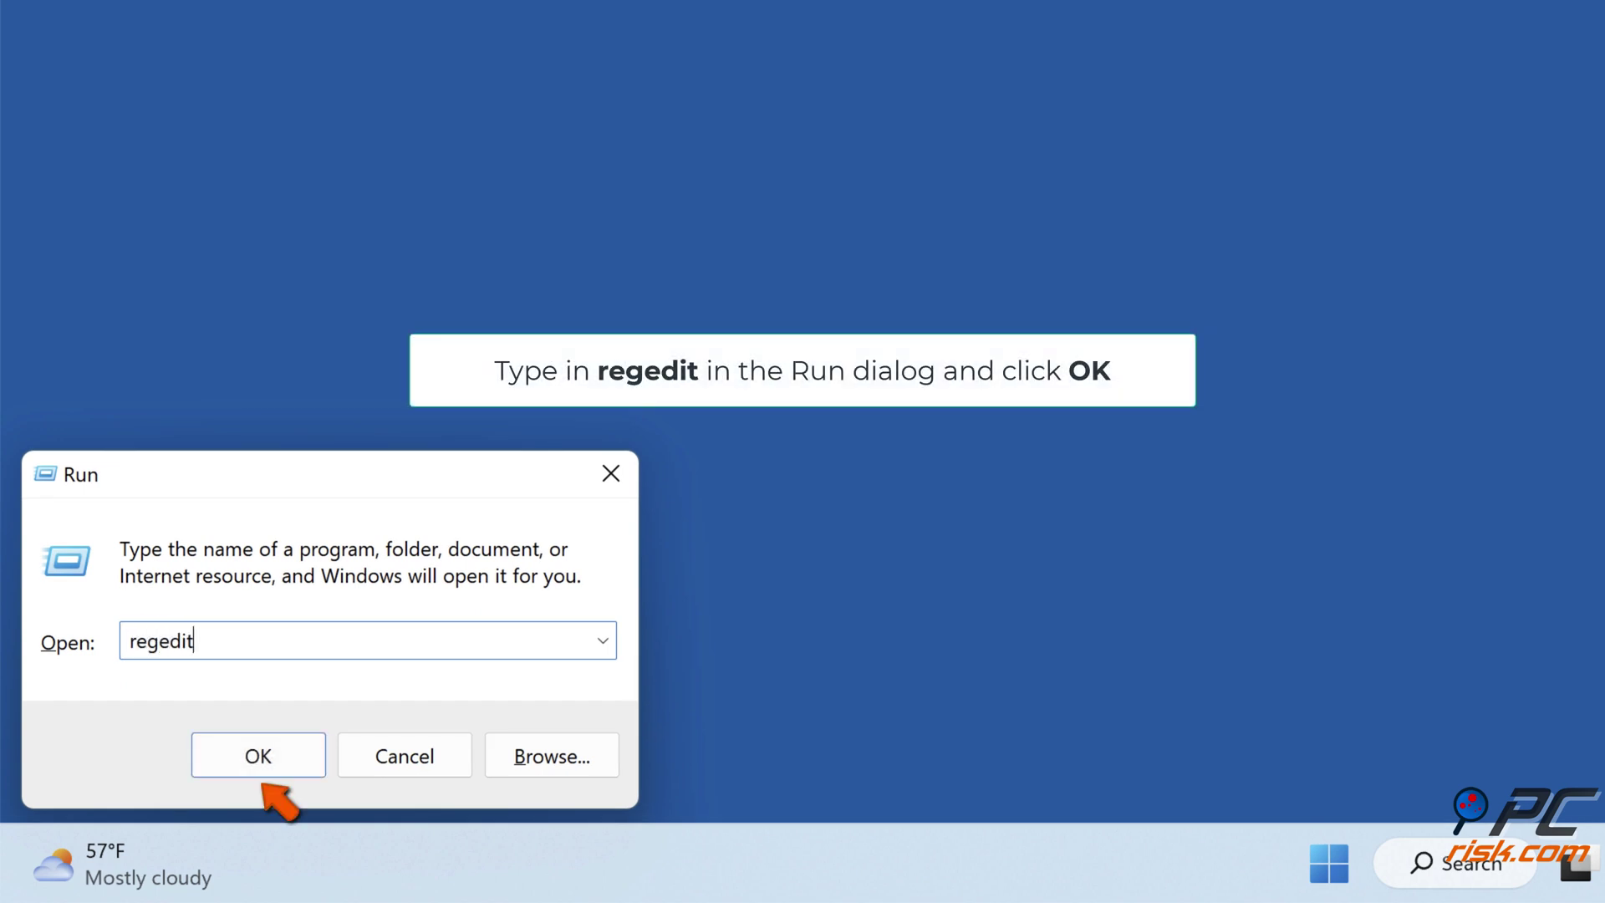
click(264, 769)
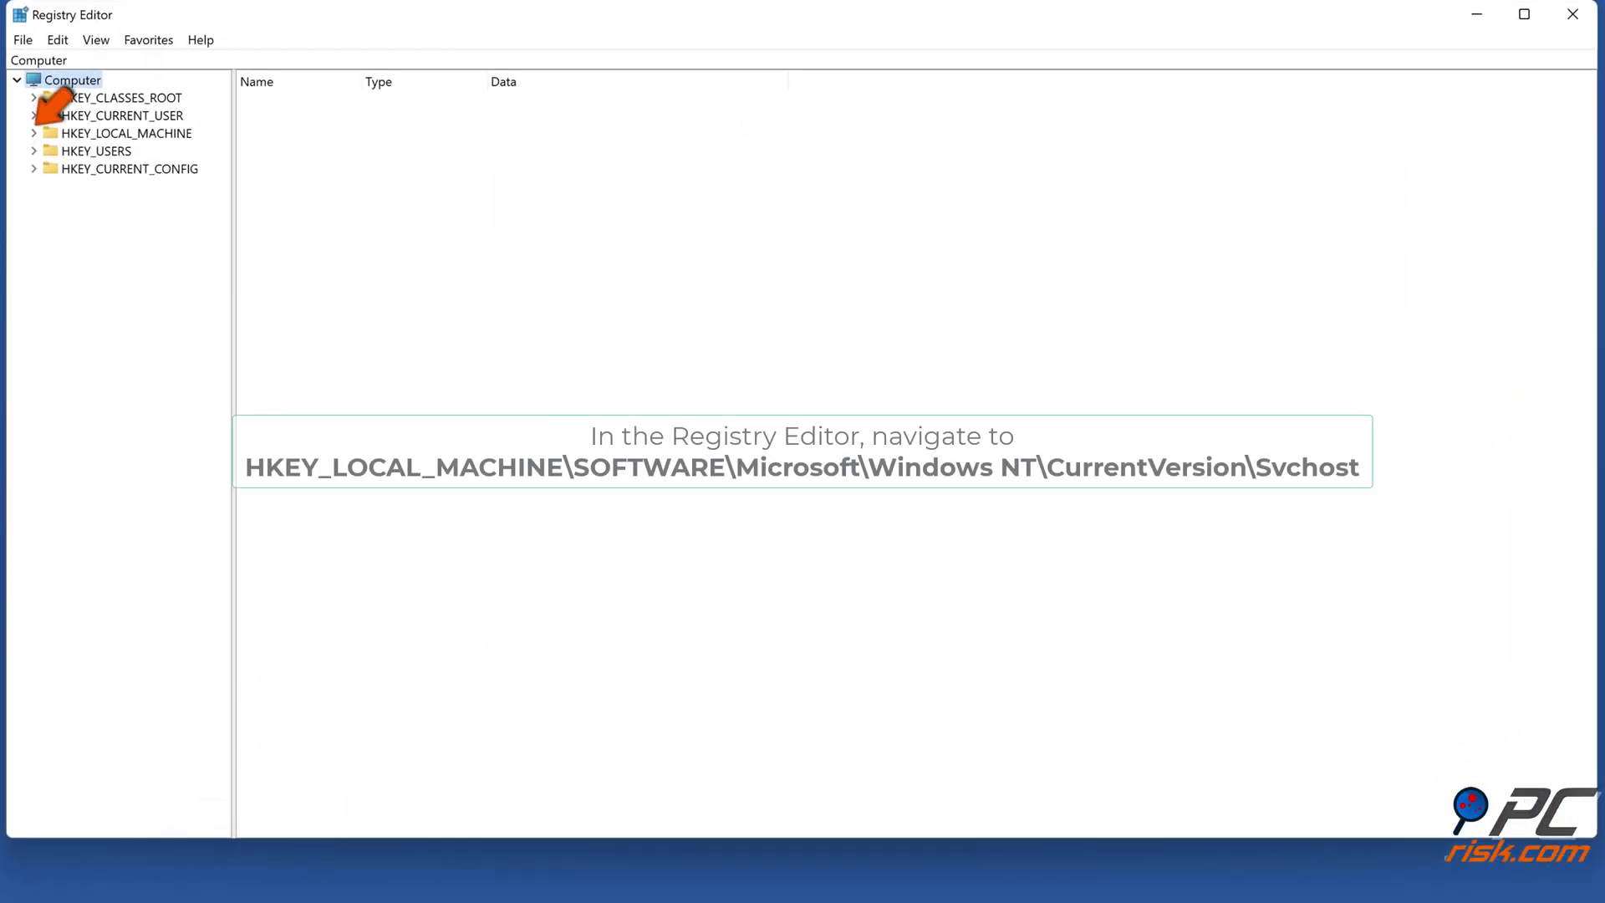
Navigate to HKEY_LOCAL_MACHINE\SOFTWARE\Microsoft\Windows NT\CurrentVersion\Svchost.
click(33, 133)
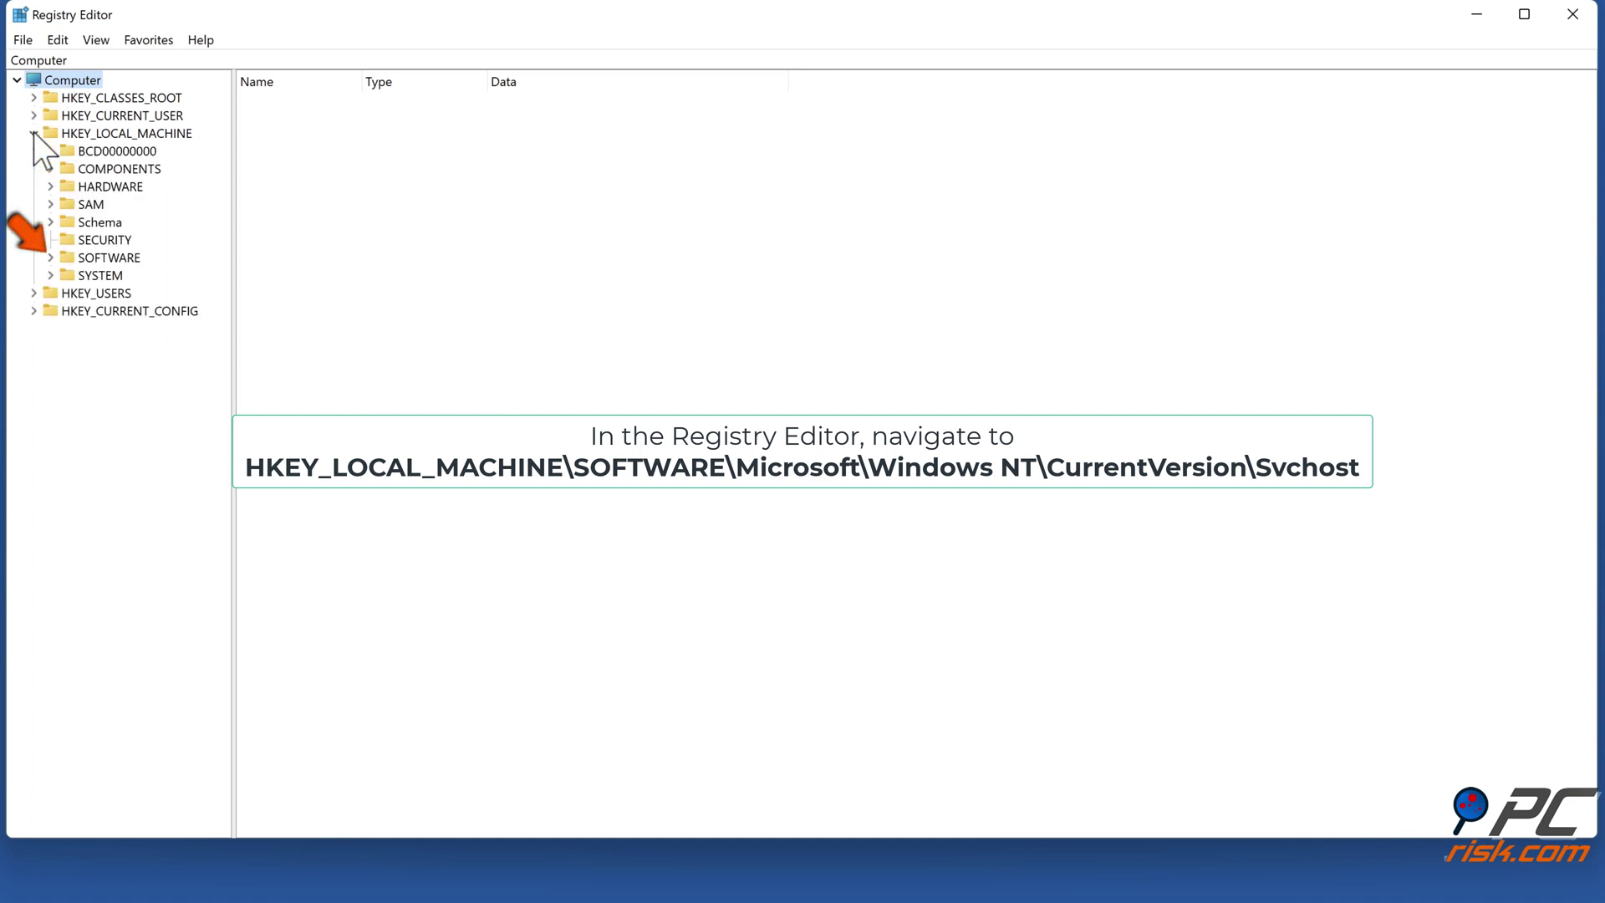
click(51, 258)
click(67, 382)
scroll(75, 397, down, 20)
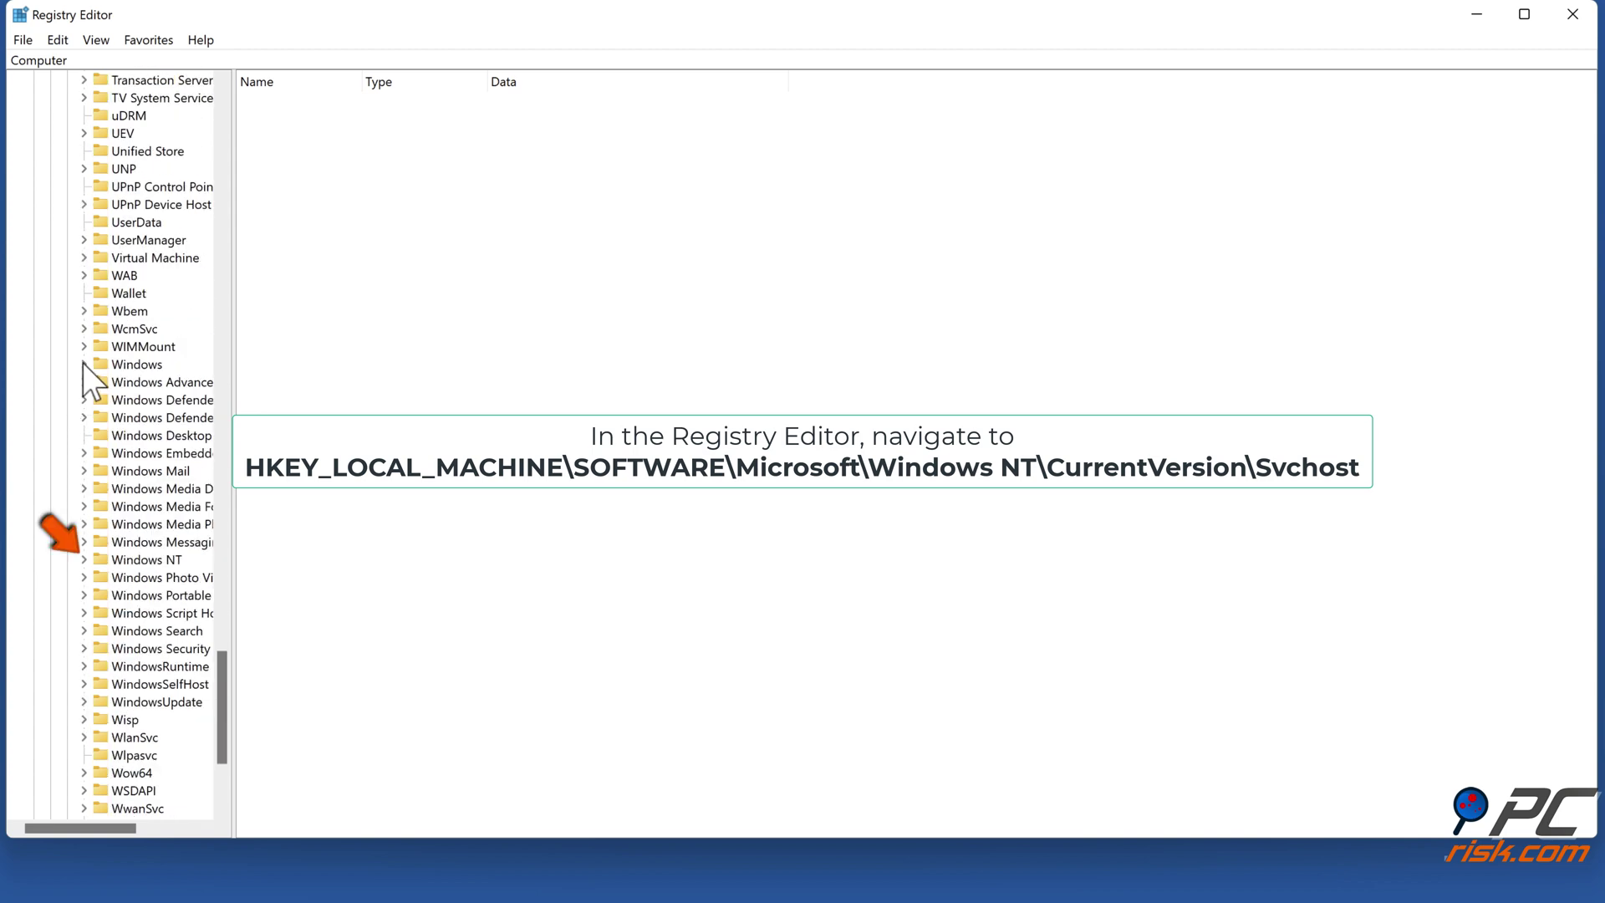
click(85, 559)
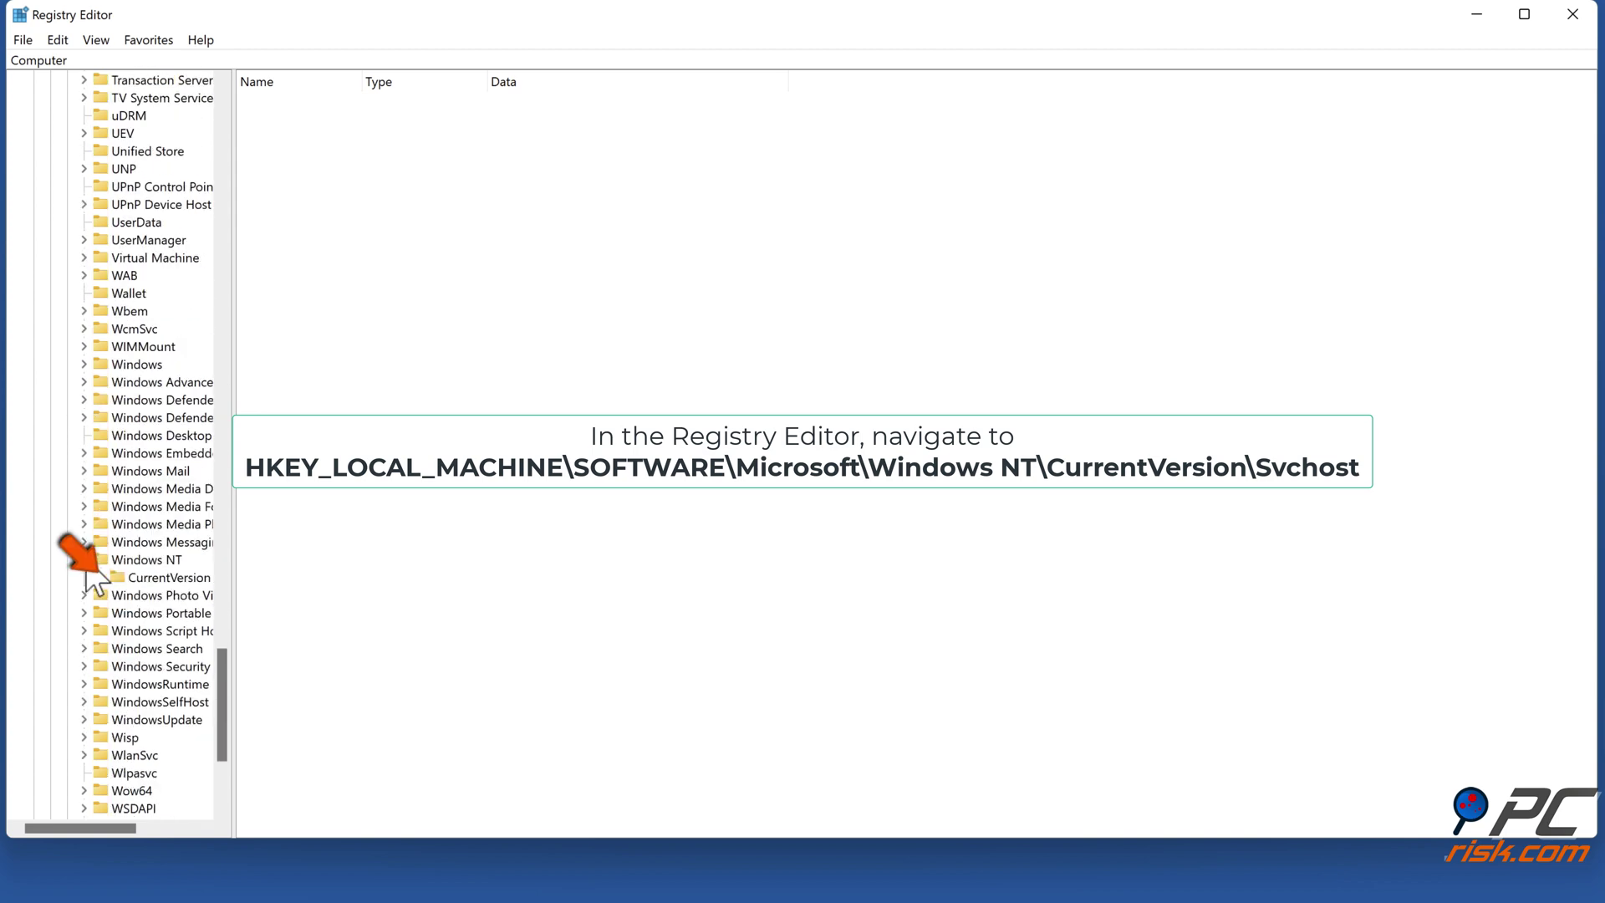
click(100, 576)
scroll(101, 577, down, 15)
scroll(100, 577, down, 1)
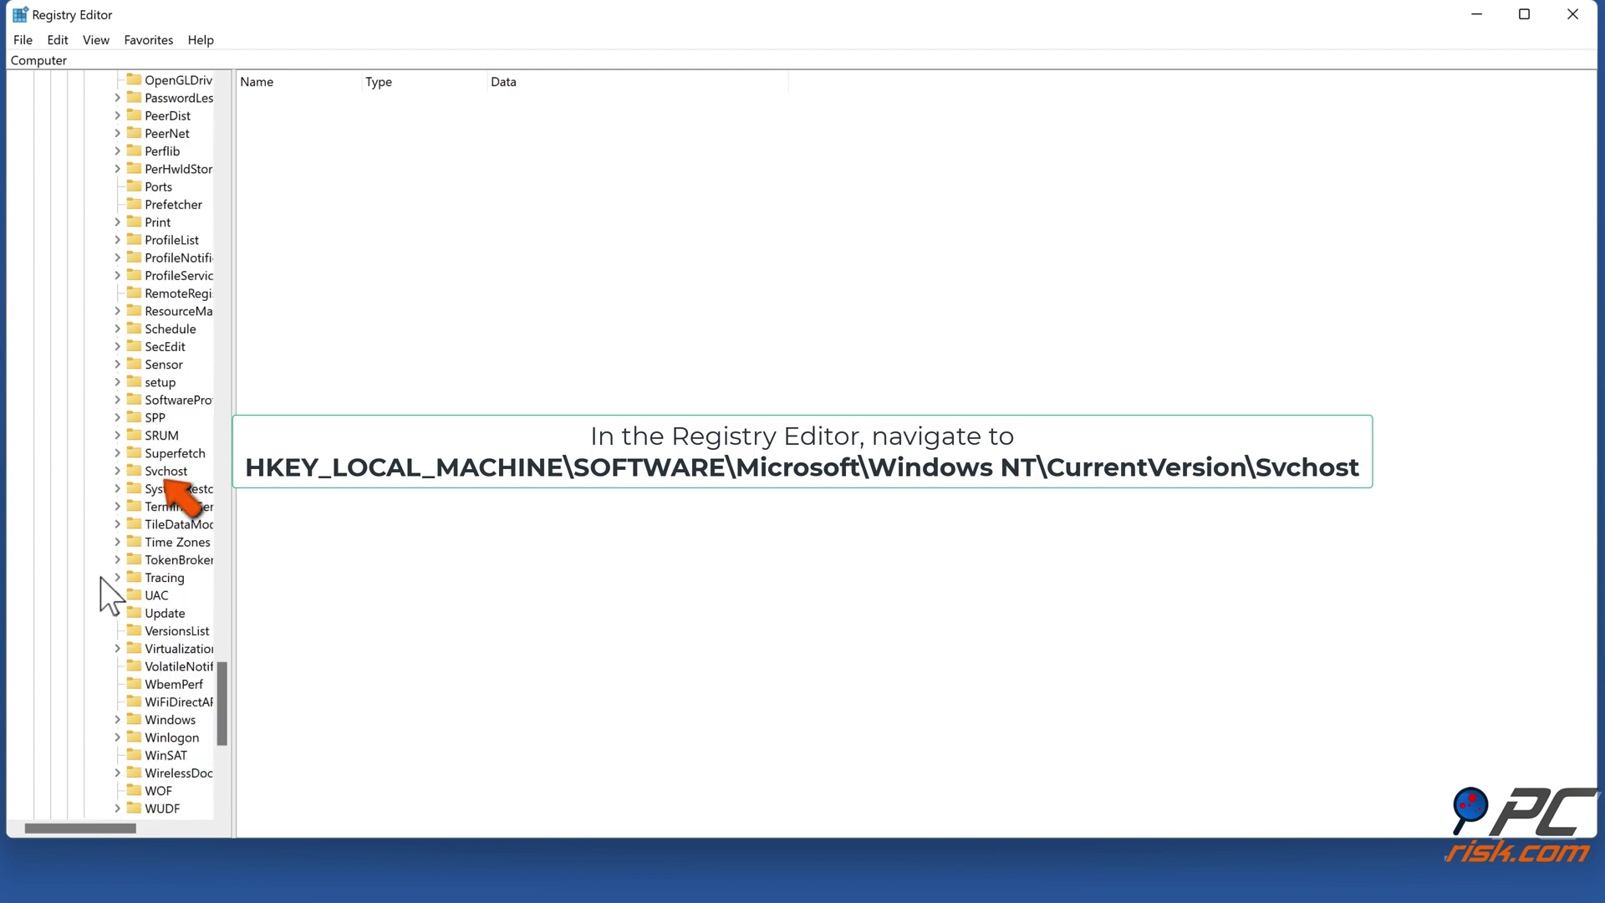
click(145, 473)
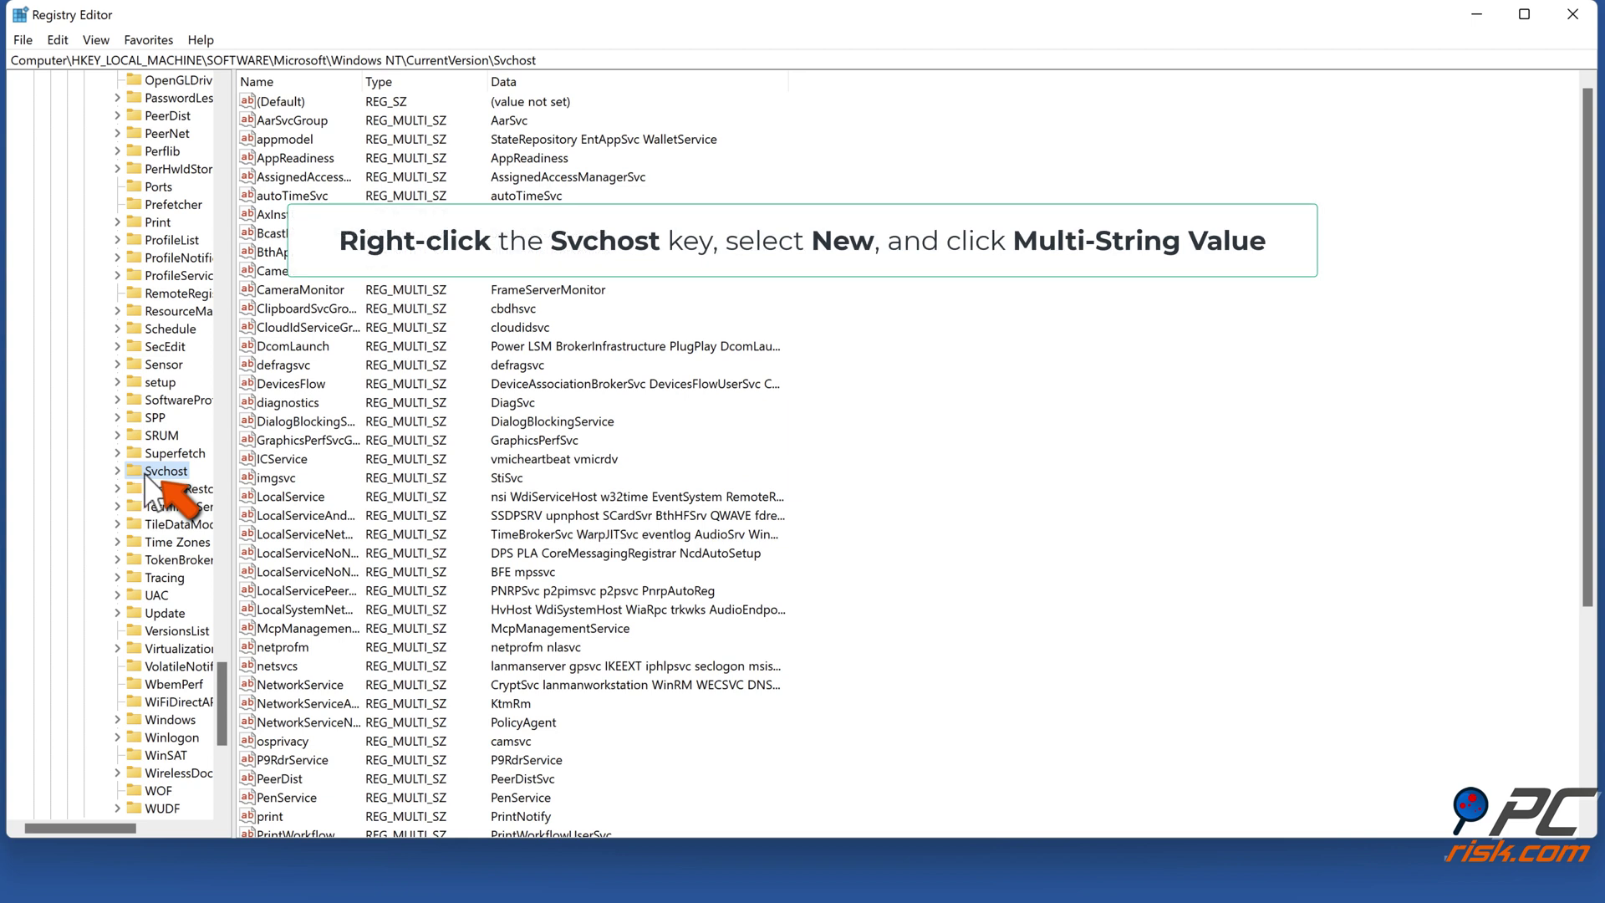
Create a new Multi-String value named GPSvcGroup under Svchost.
right_click(163, 476)
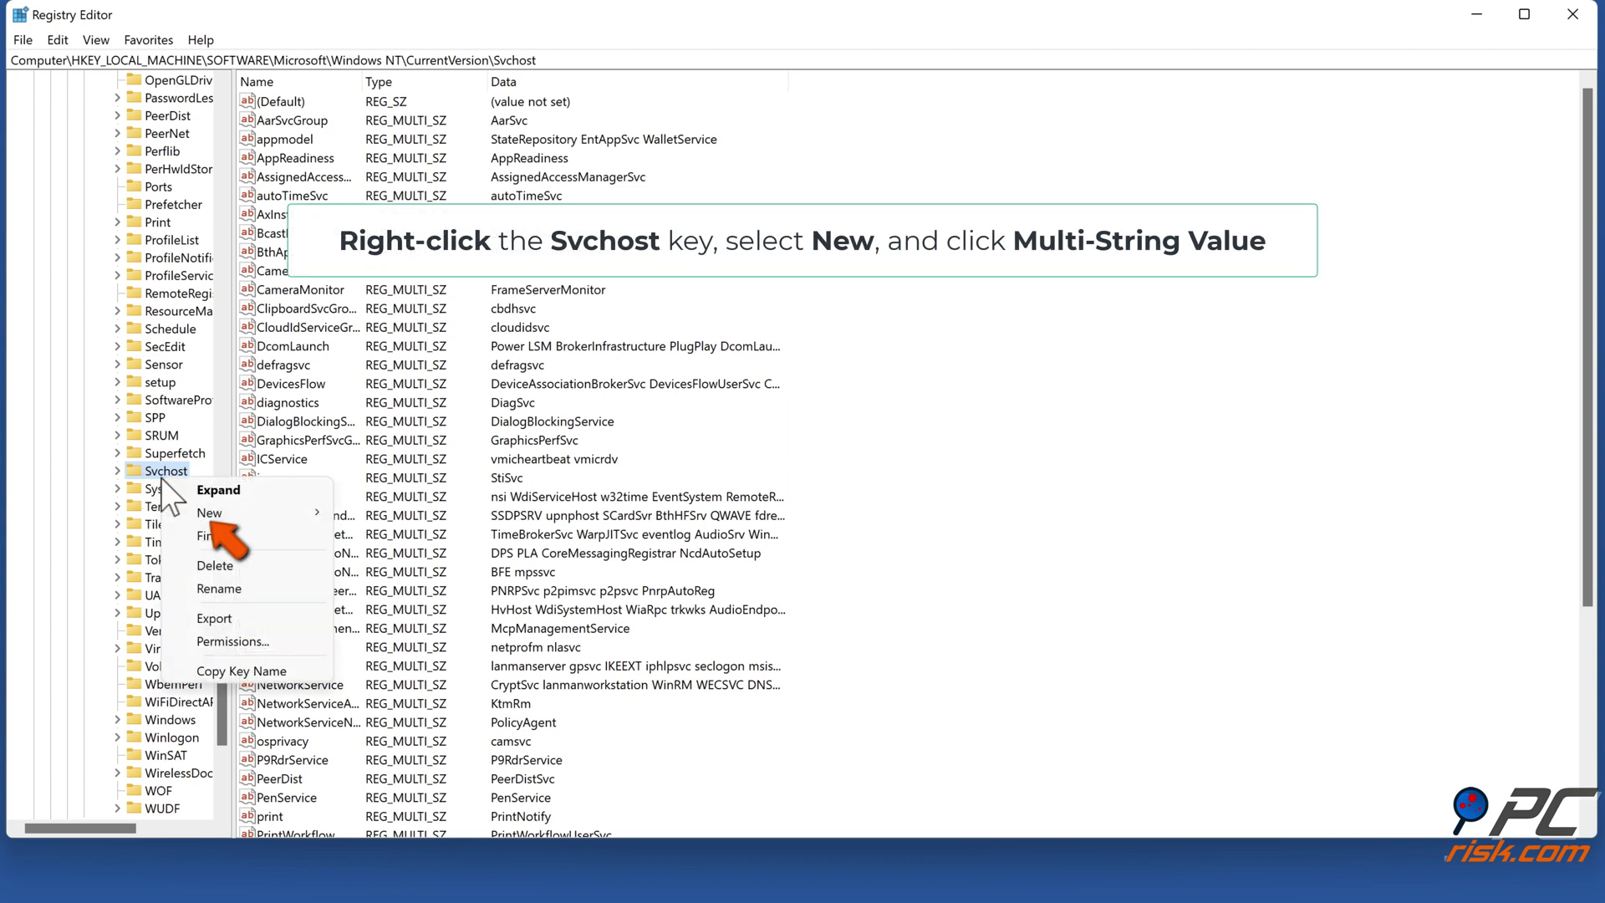
mouse_move(234, 519)
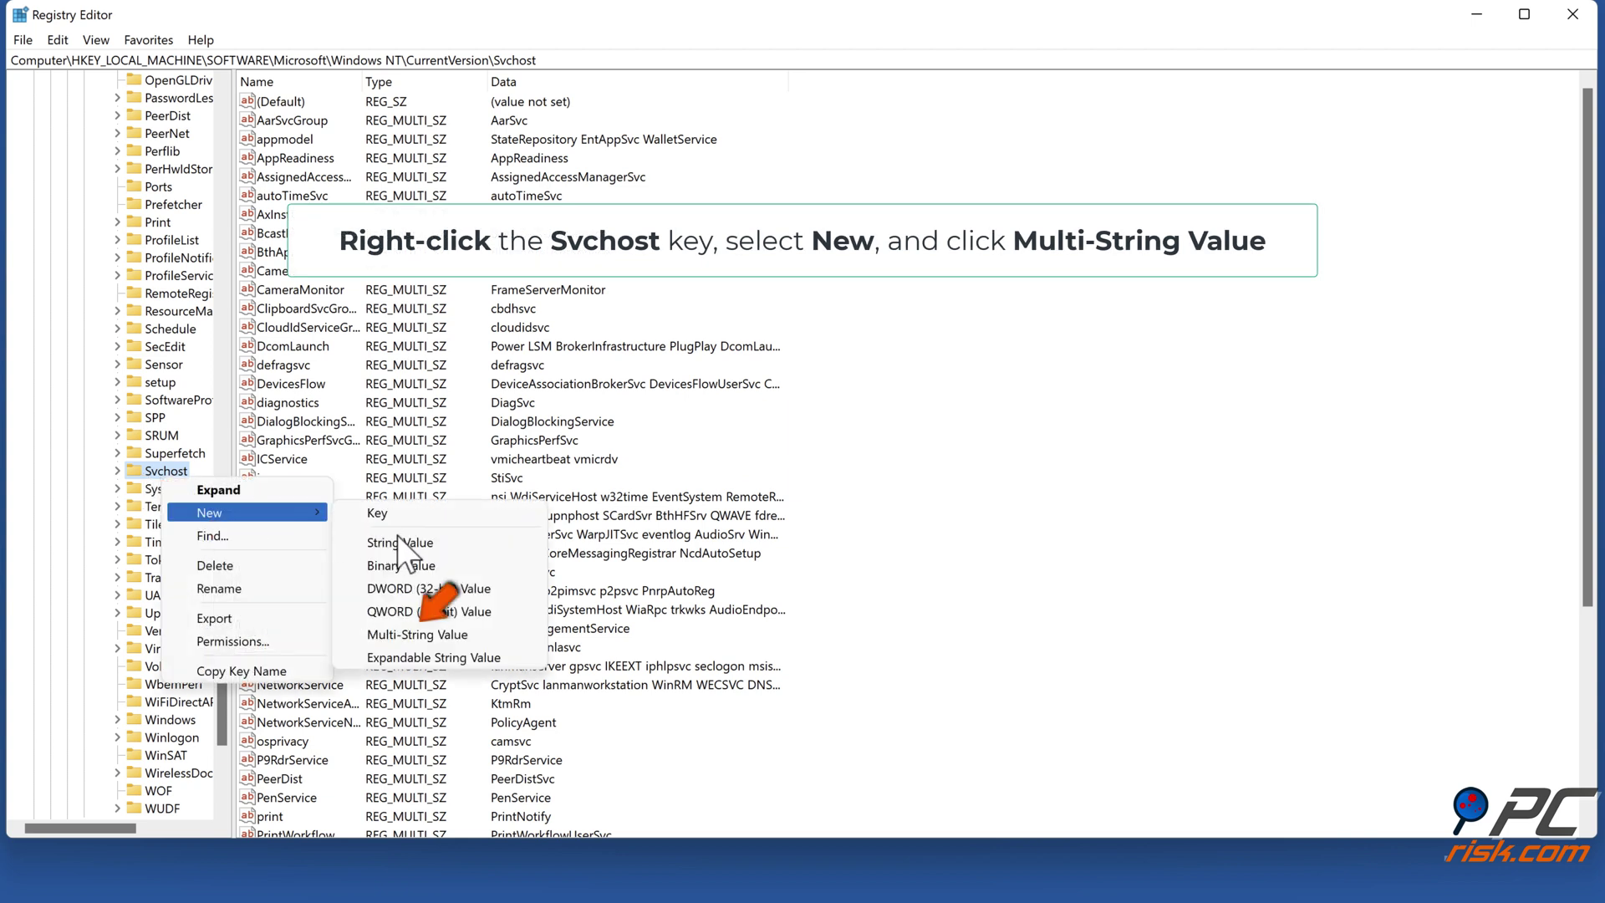
click(416, 637)
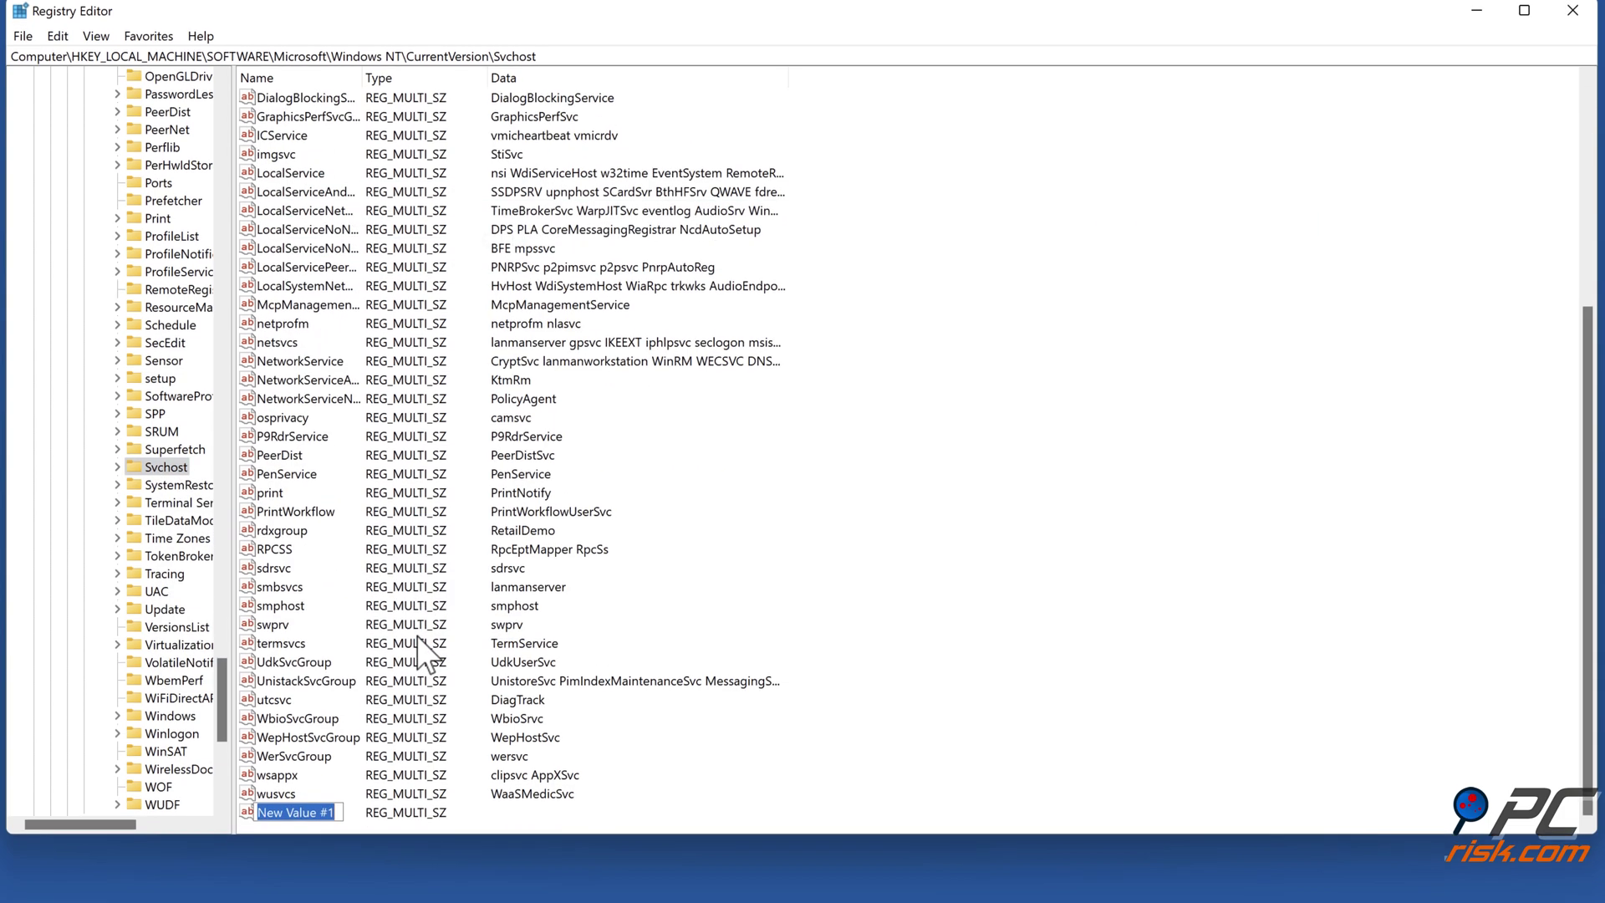
text(GPSvcGroup)
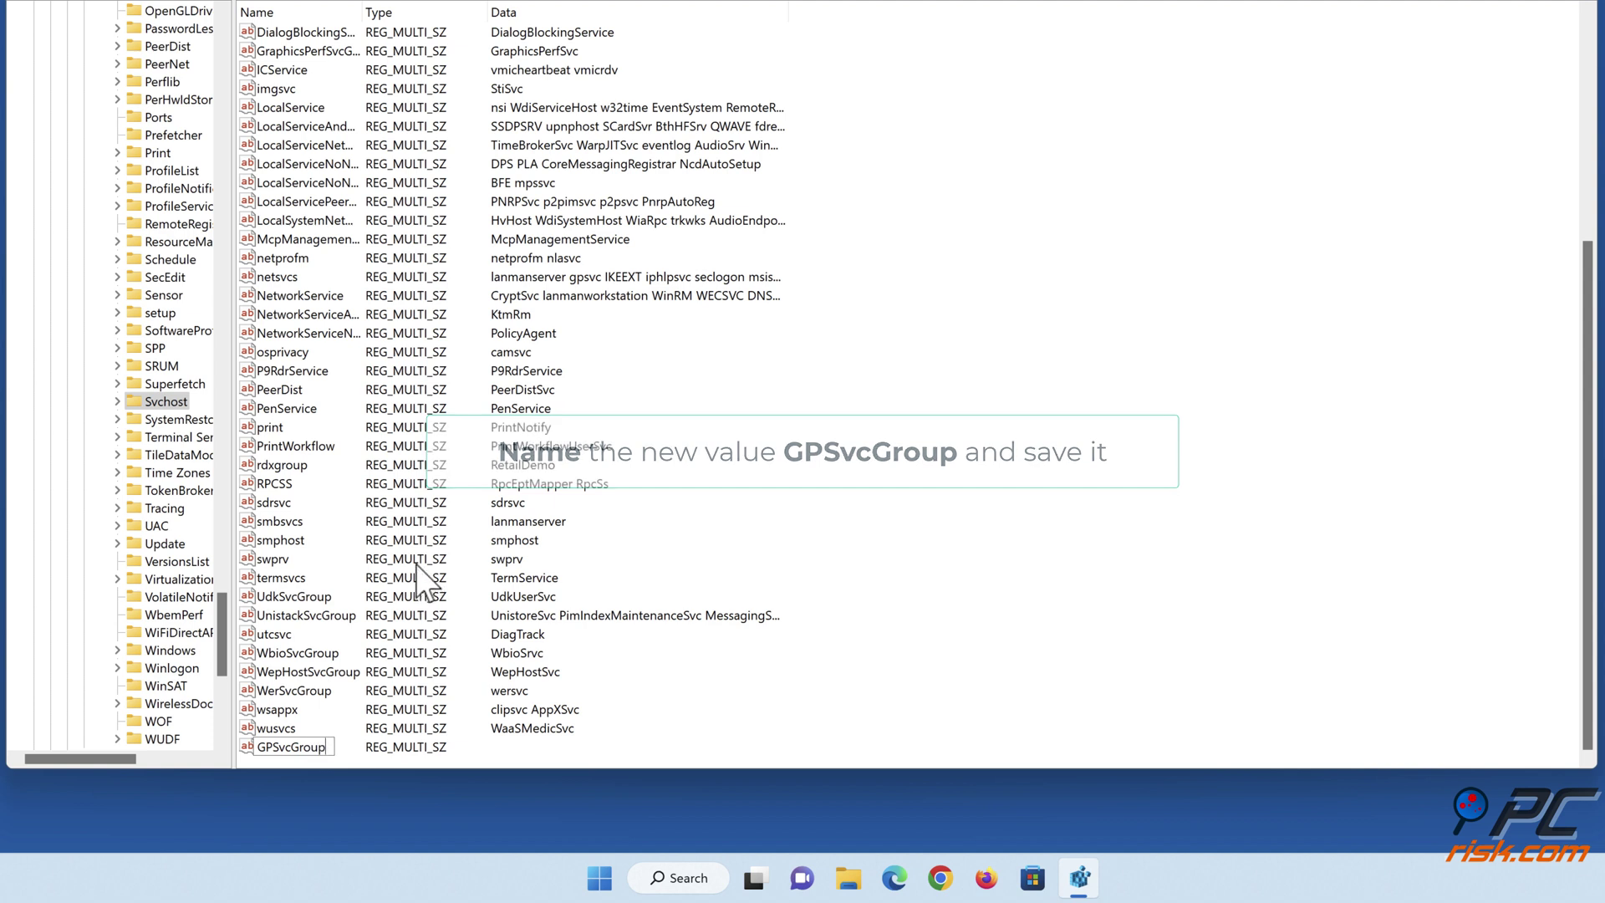
key(Return)
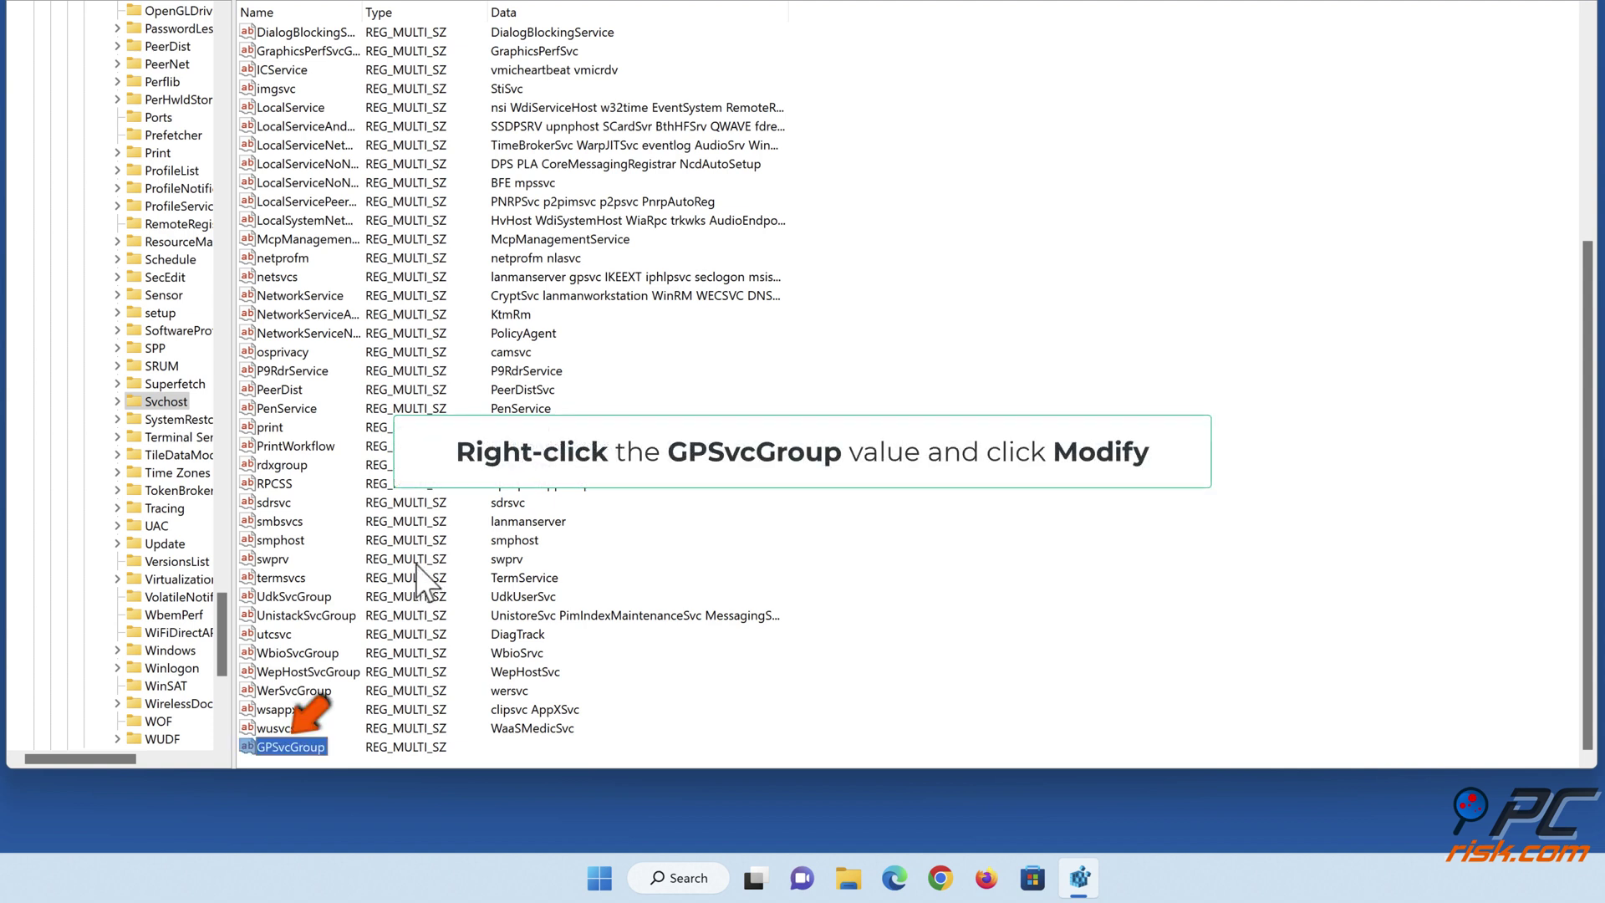
Set GPSvcGroup's data to GPSvc and accept the empty-strings warning.
right_click(324, 740)
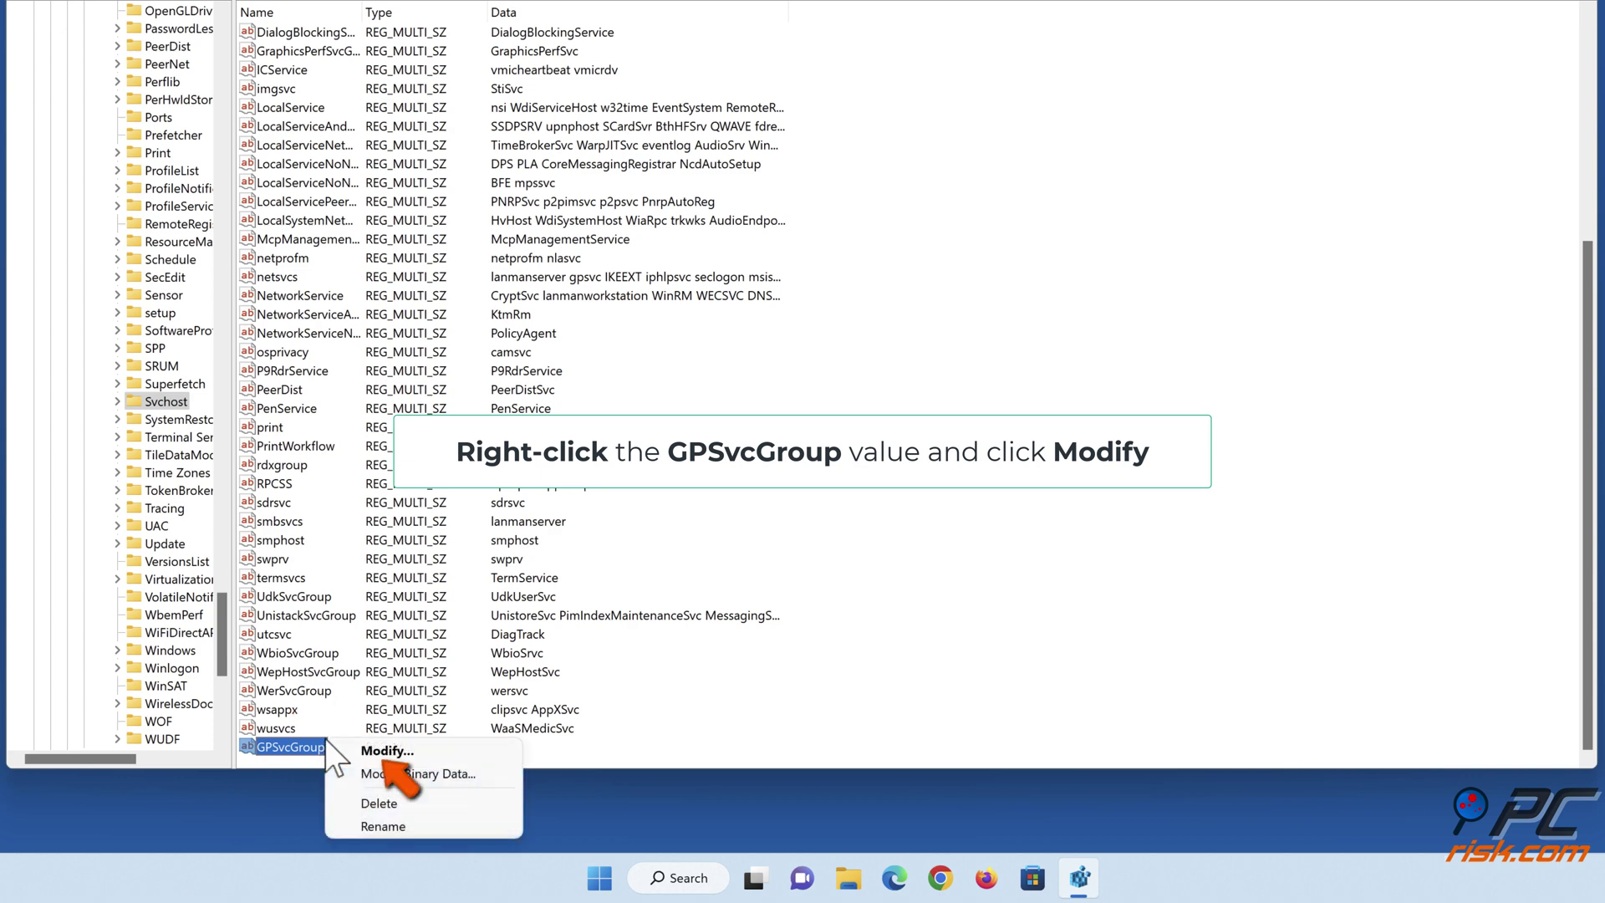
click(376, 752)
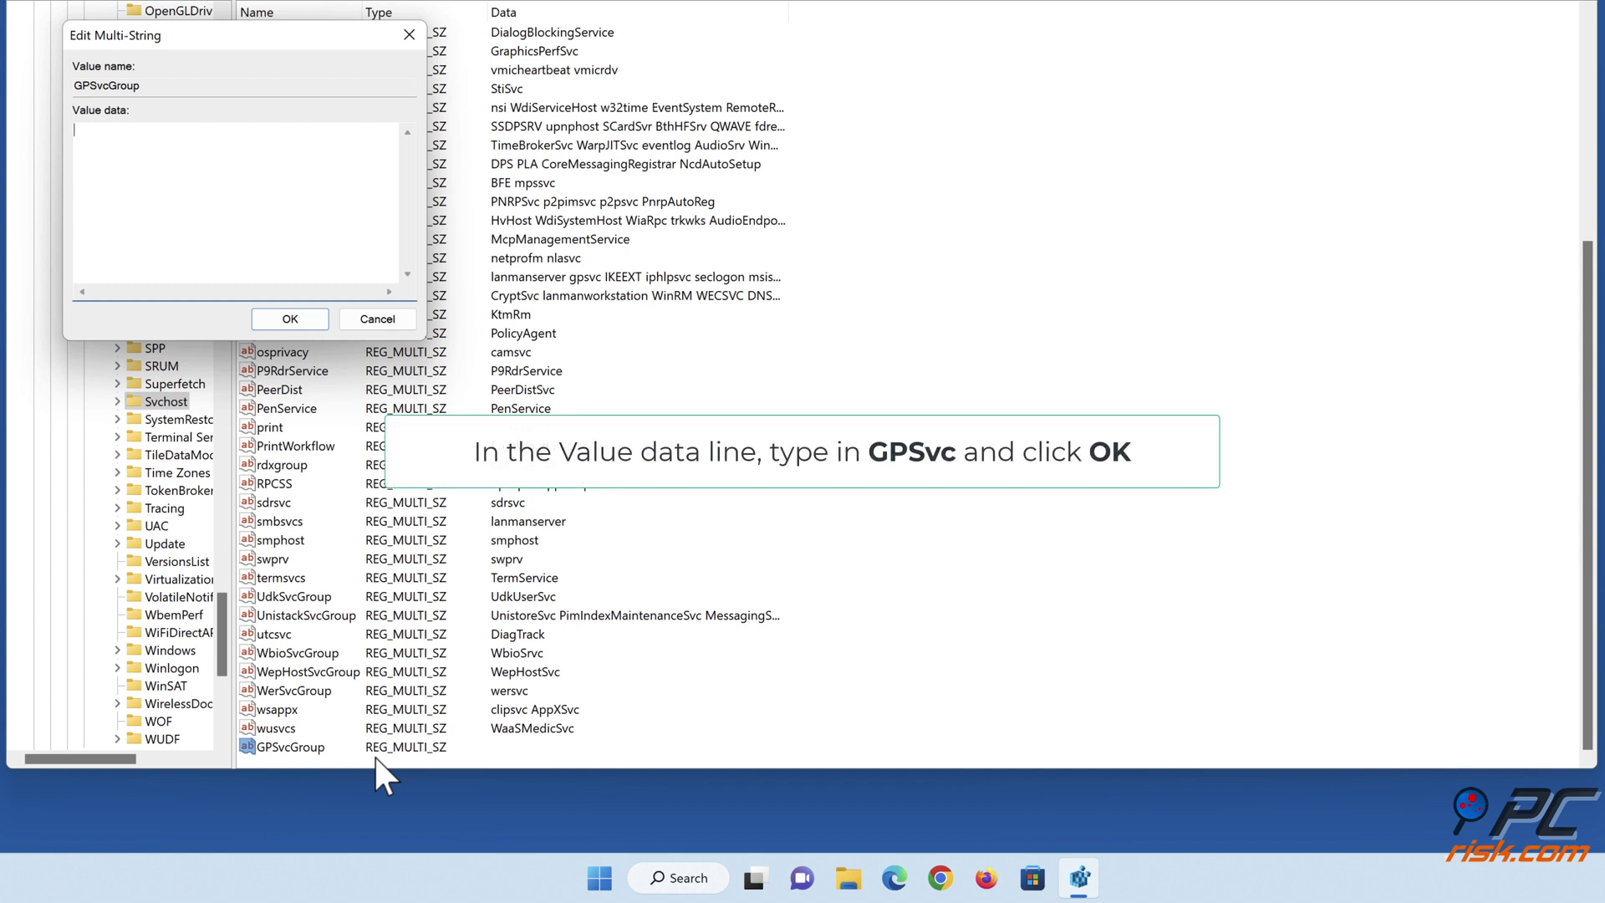
text(GPSvc)
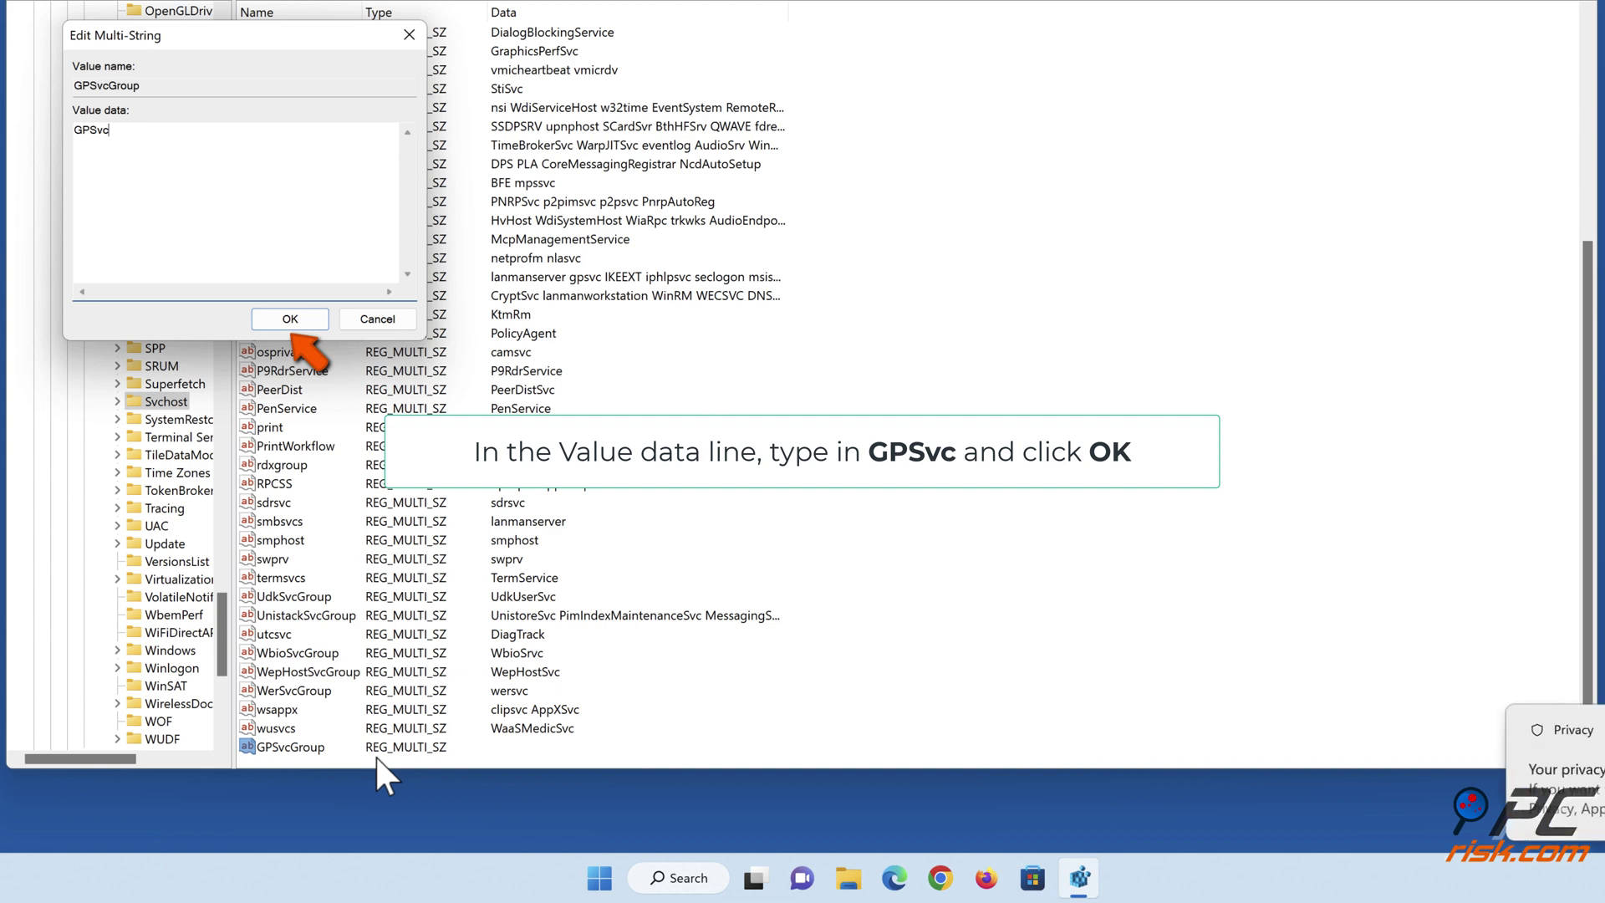
click(288, 324)
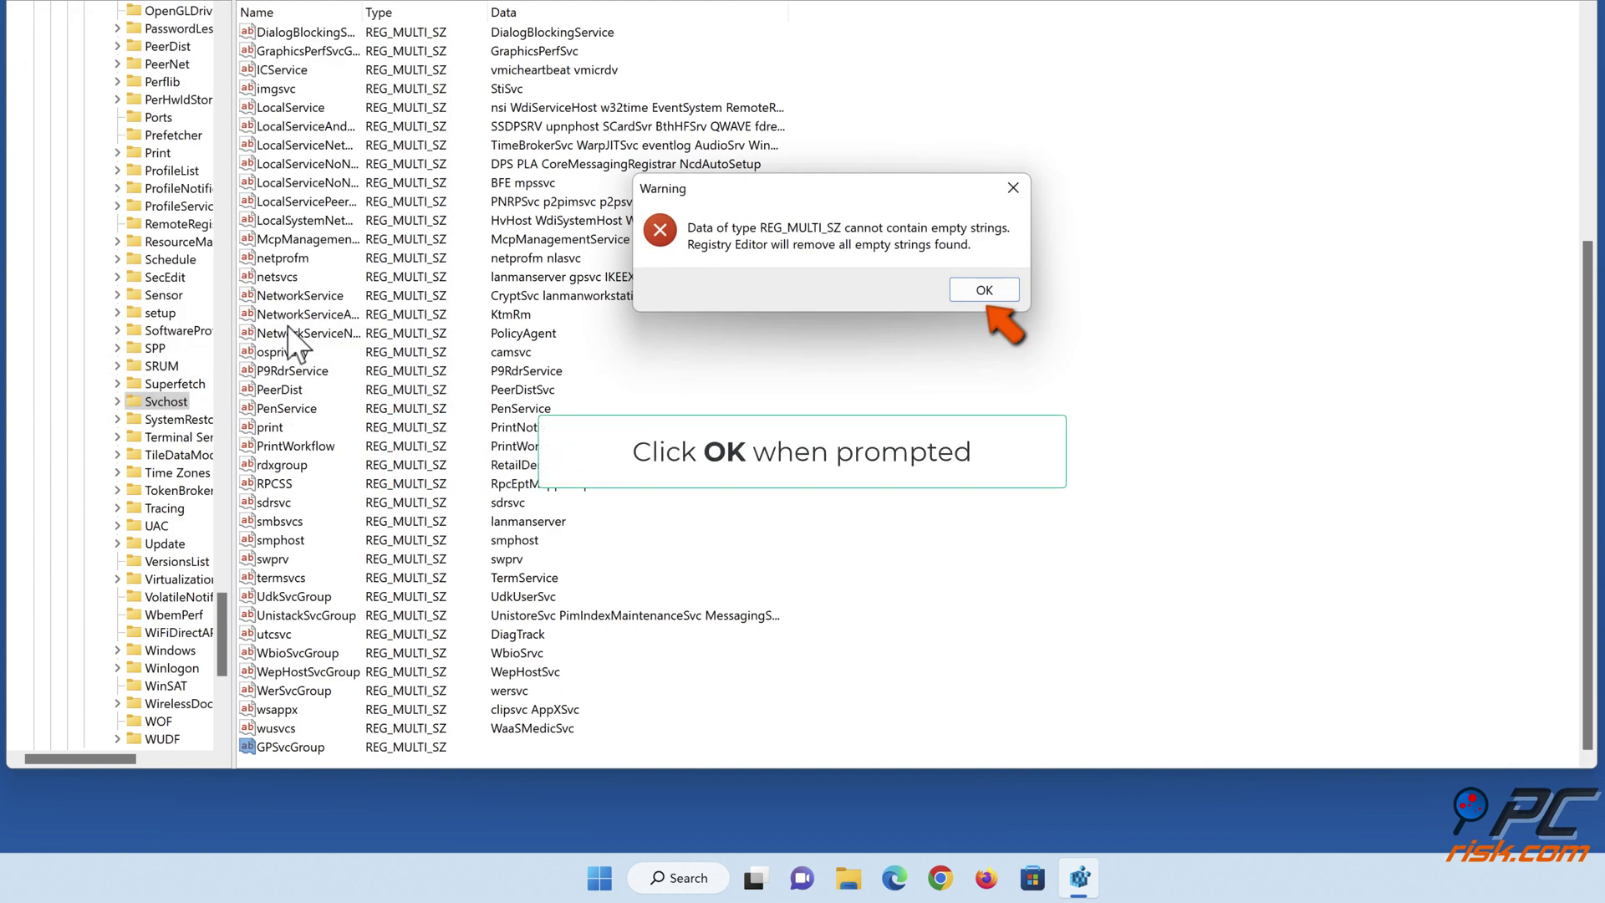
click(974, 299)
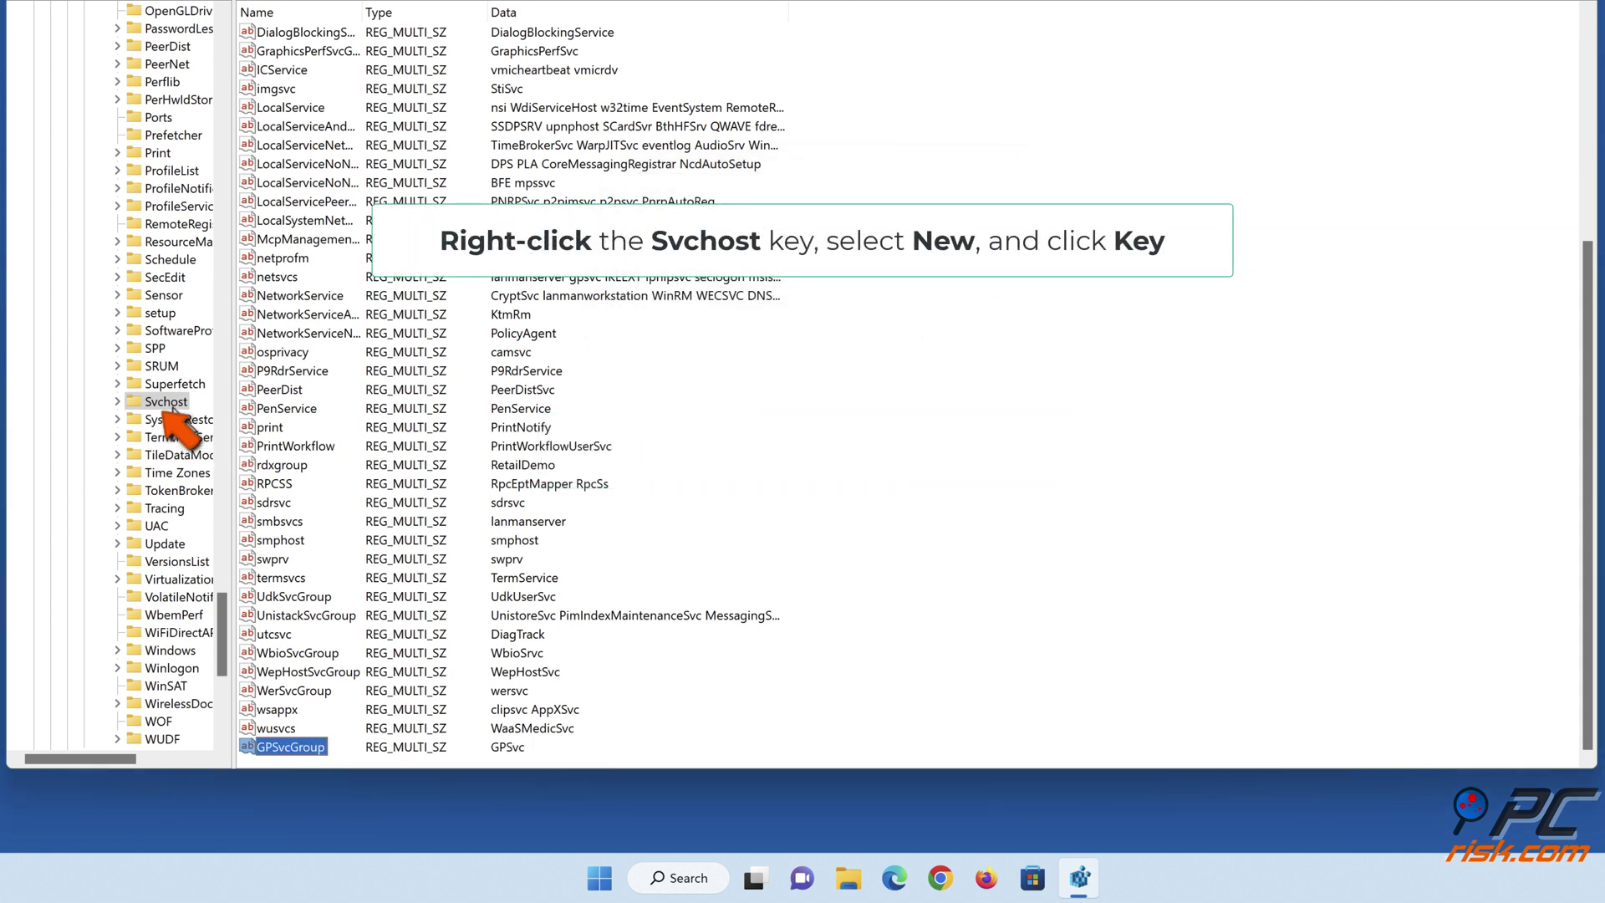
Add a new subkey called GPSvcGroup beneath the Svchost key.
right_click(172, 405)
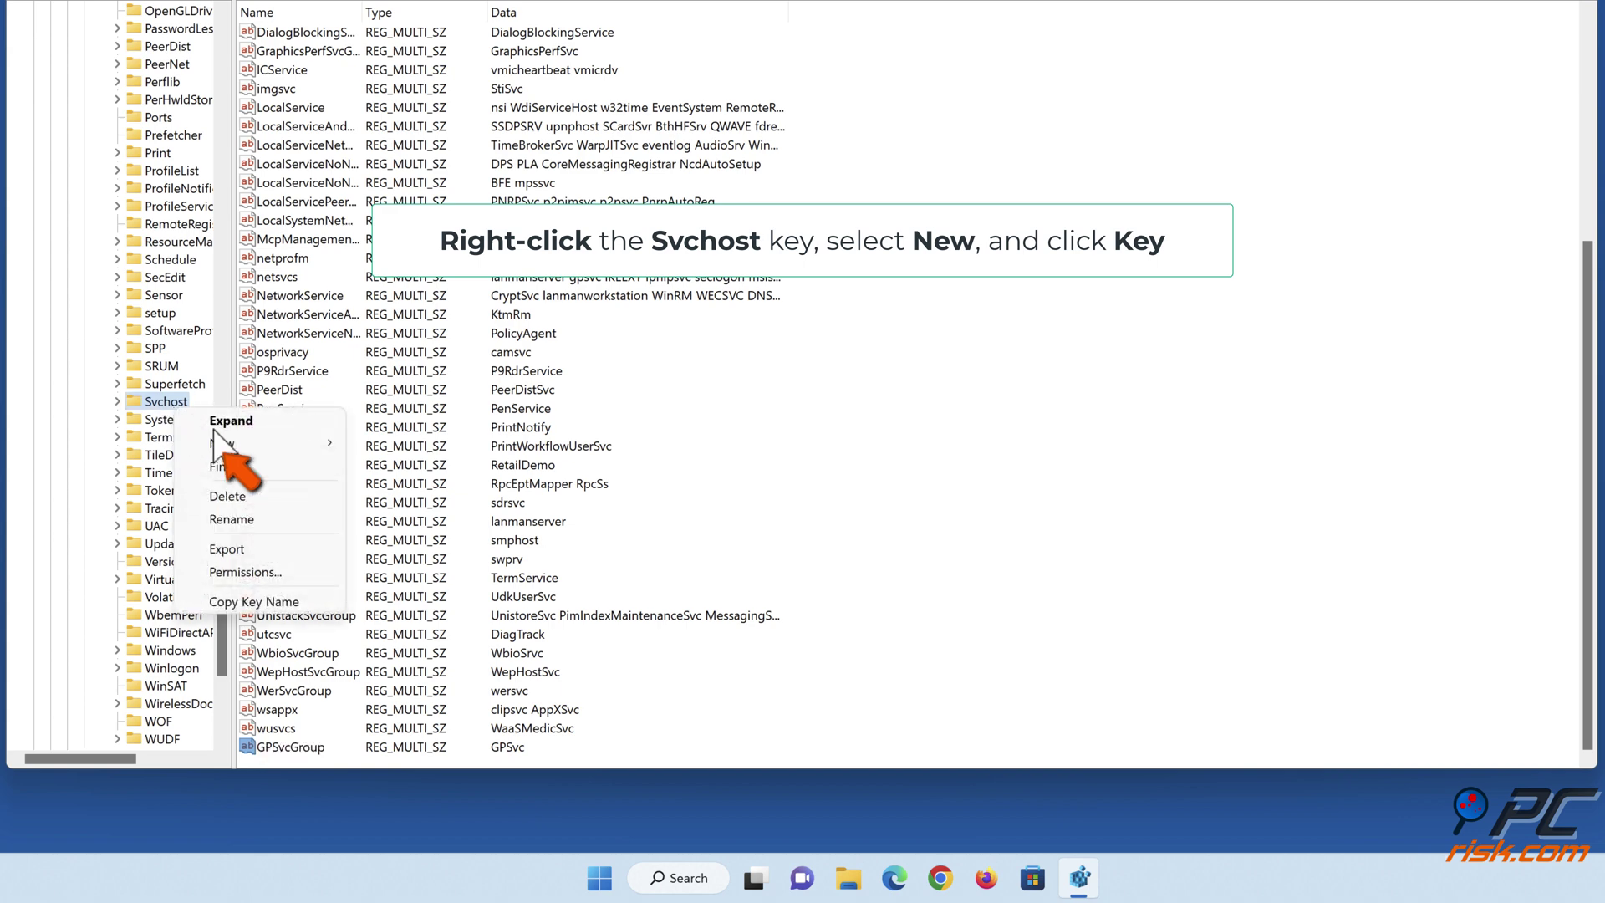
click(241, 446)
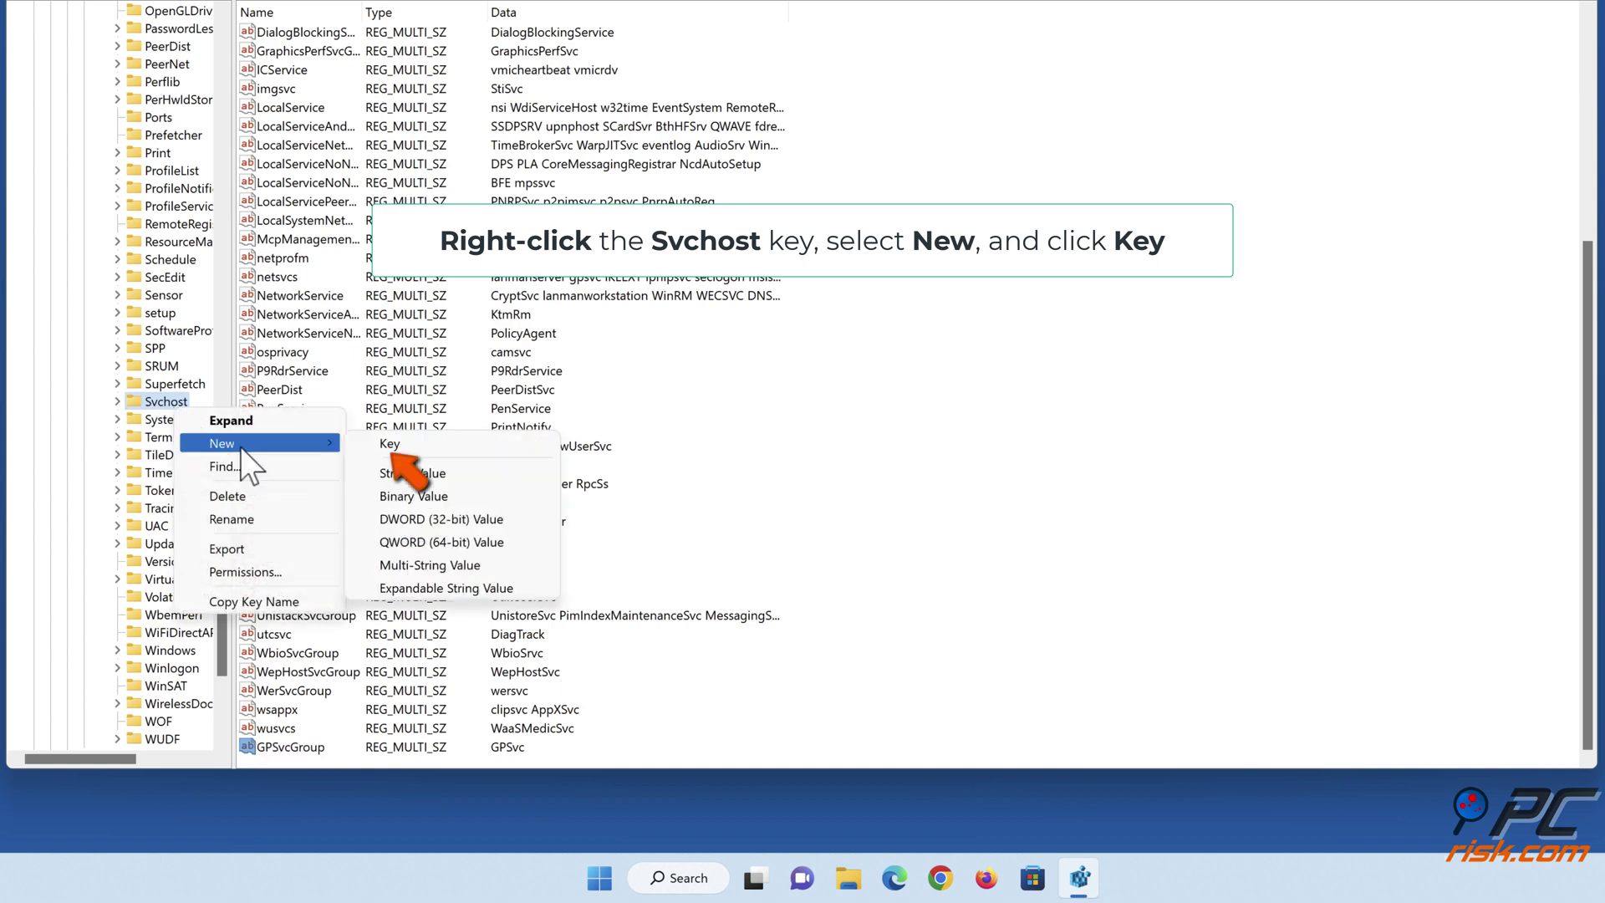
click(386, 447)
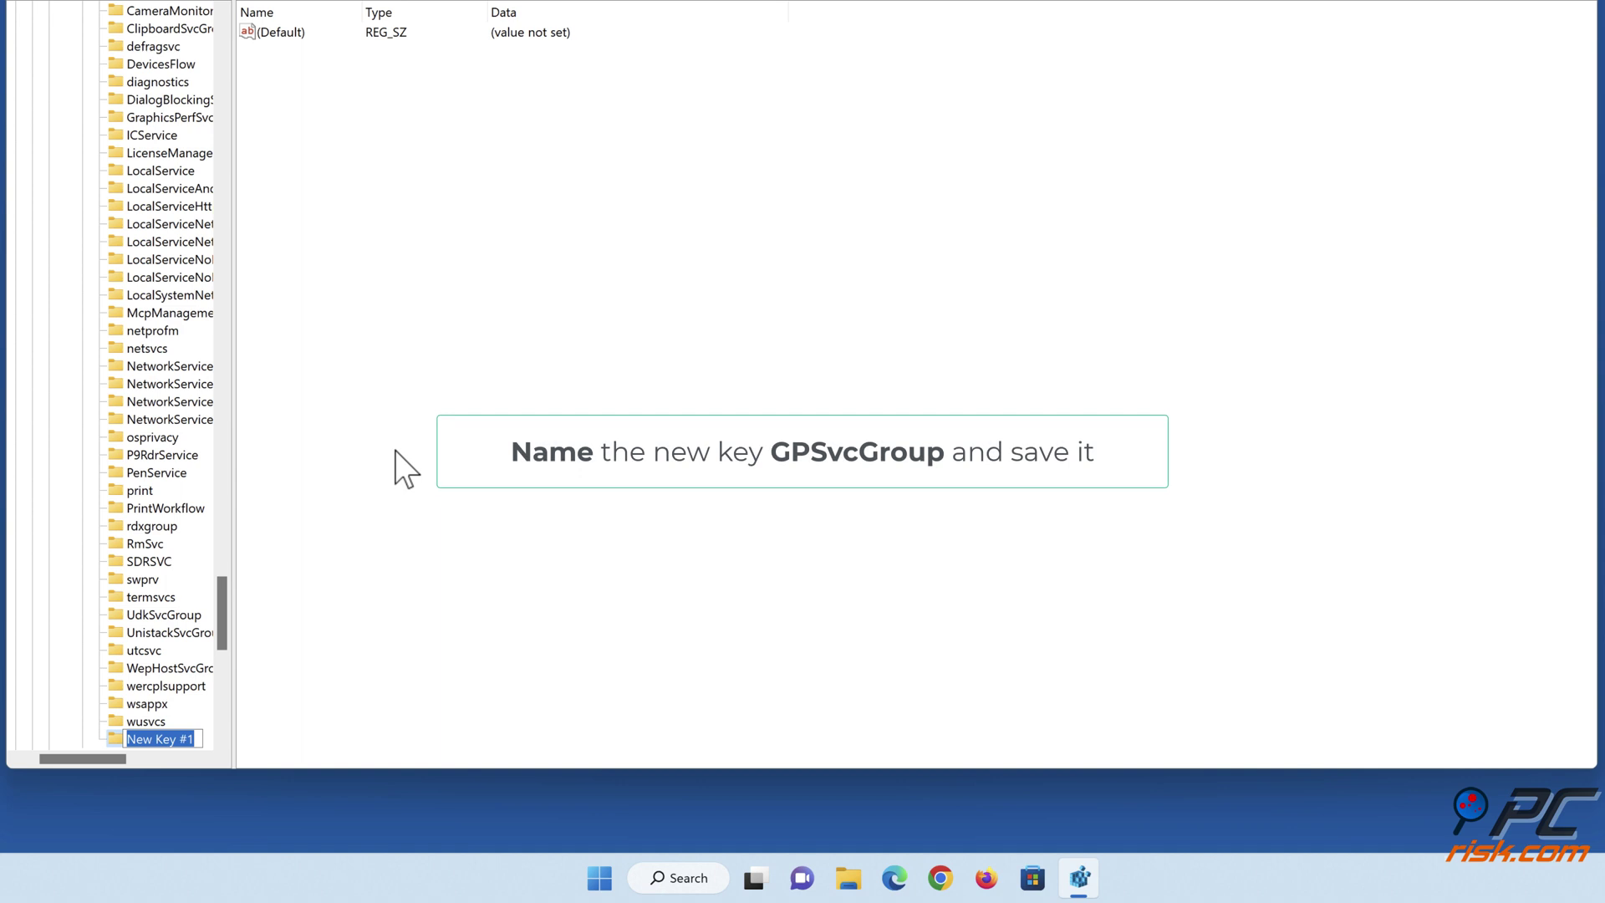
text(GPSvcGroup)
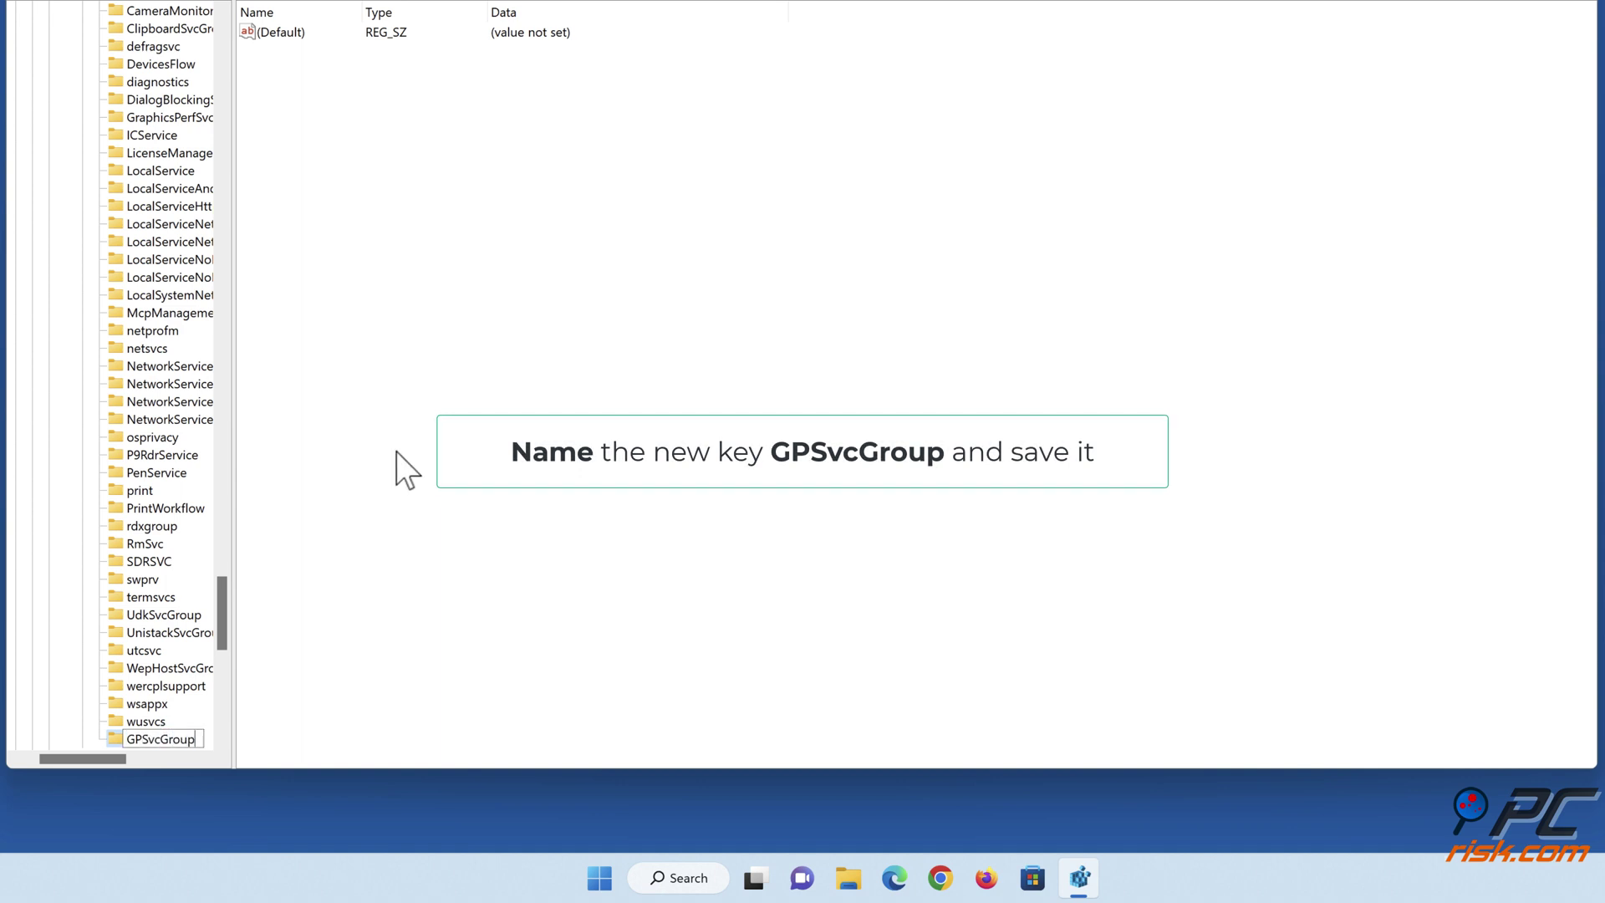
key(Return)
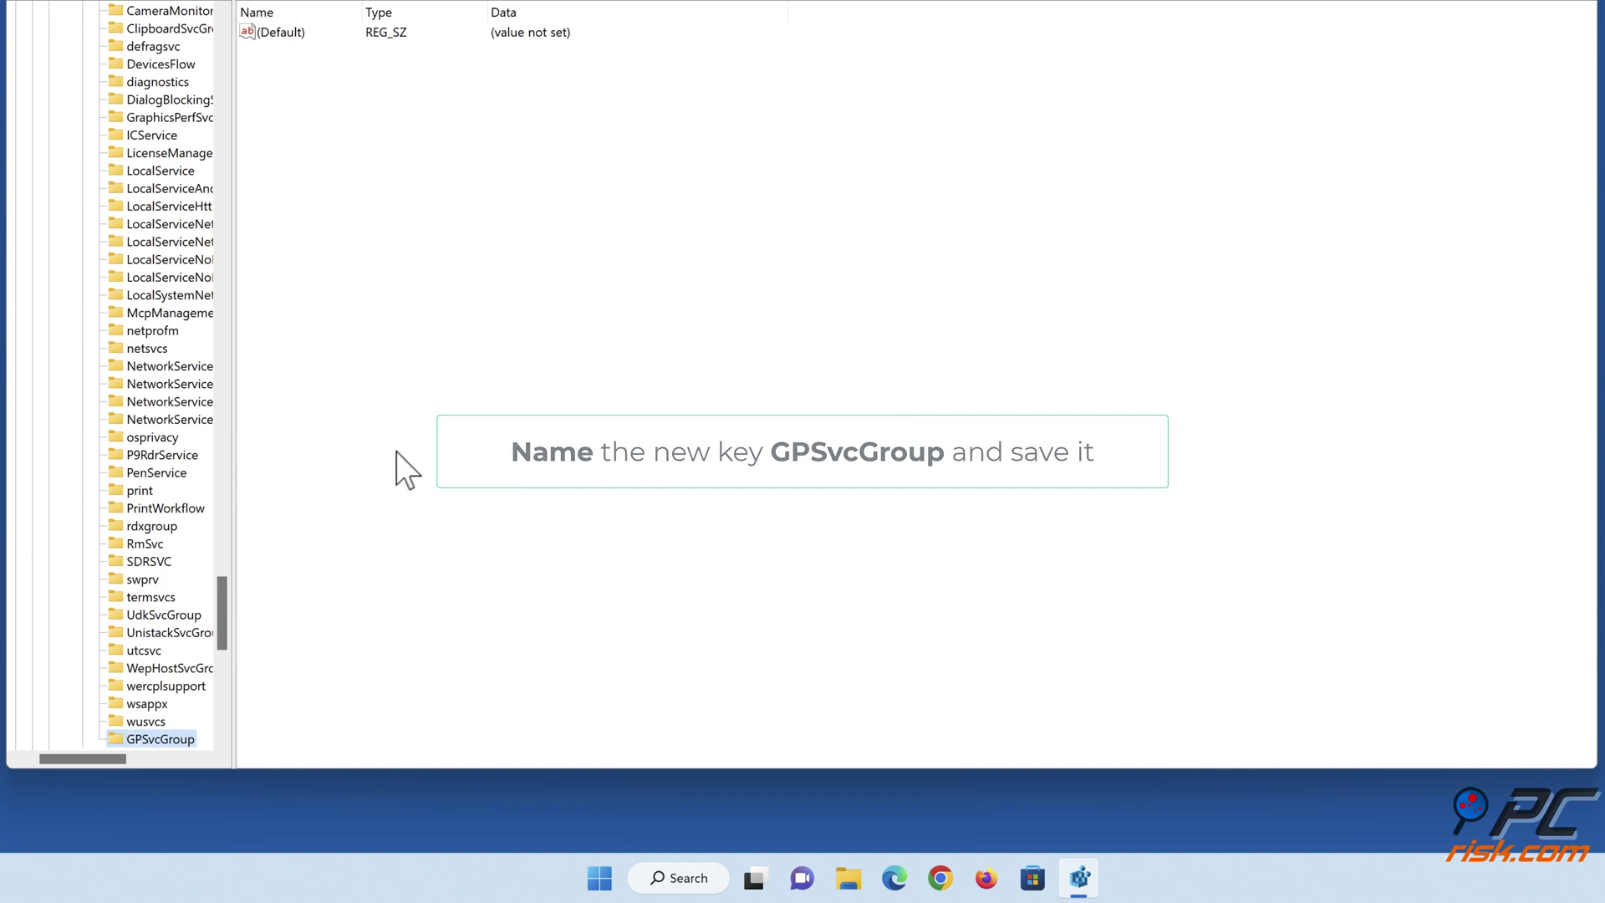
scroll(189, 428, down, 5)
scroll(167, 432, down, 3)
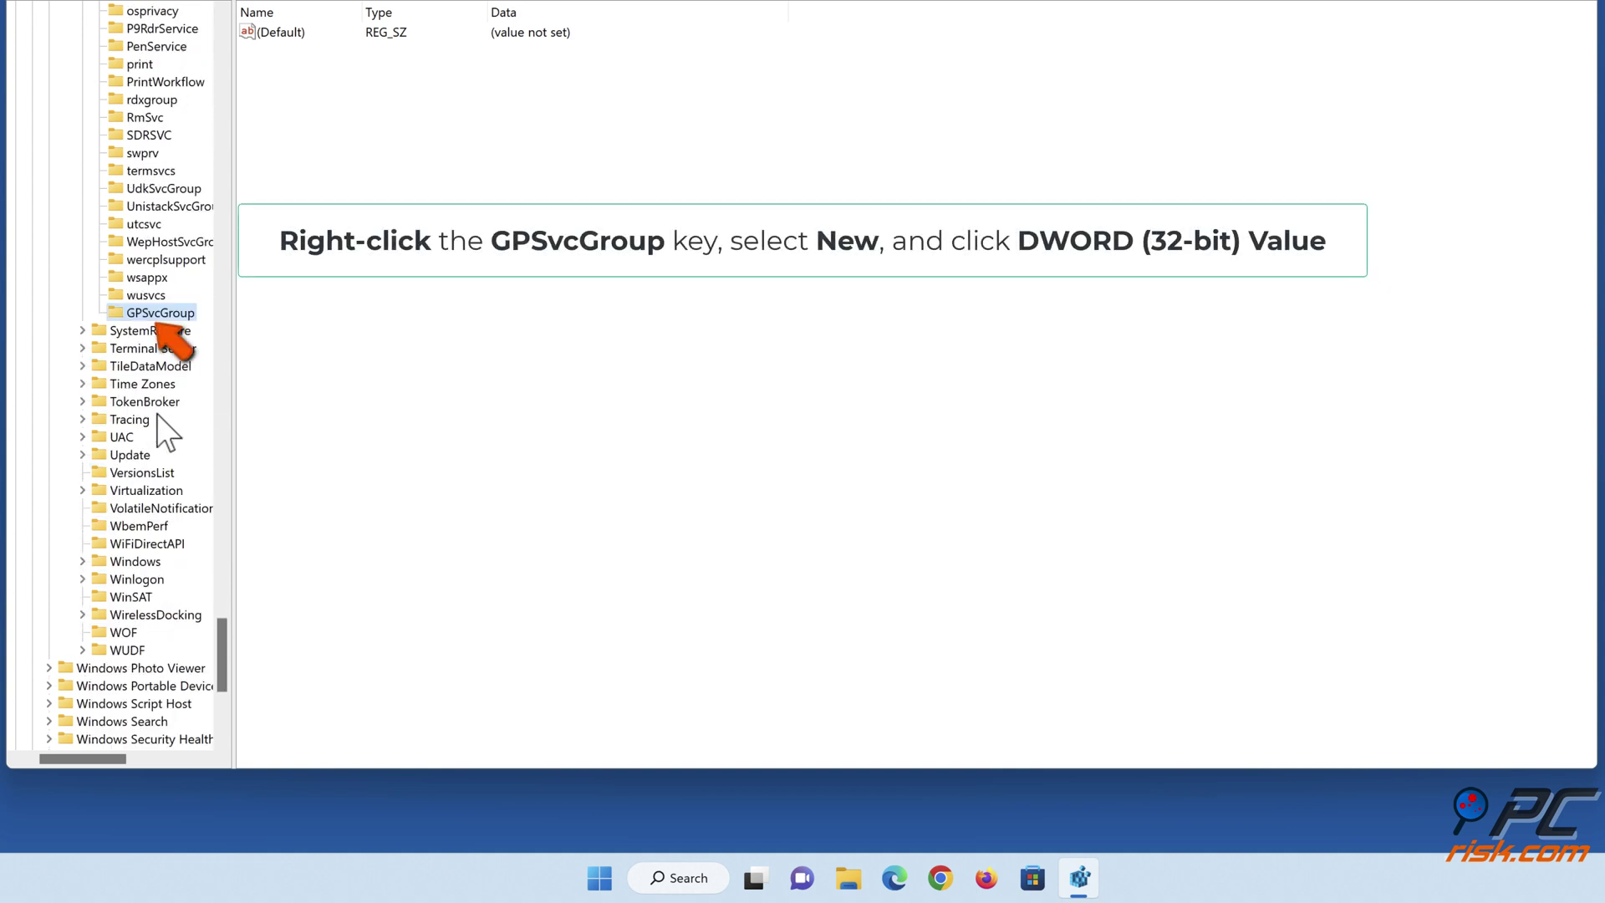
Add a DWORD (32-bit) value named AuthenticationCapabilities to GPSvcGroup.
right_click(159, 320)
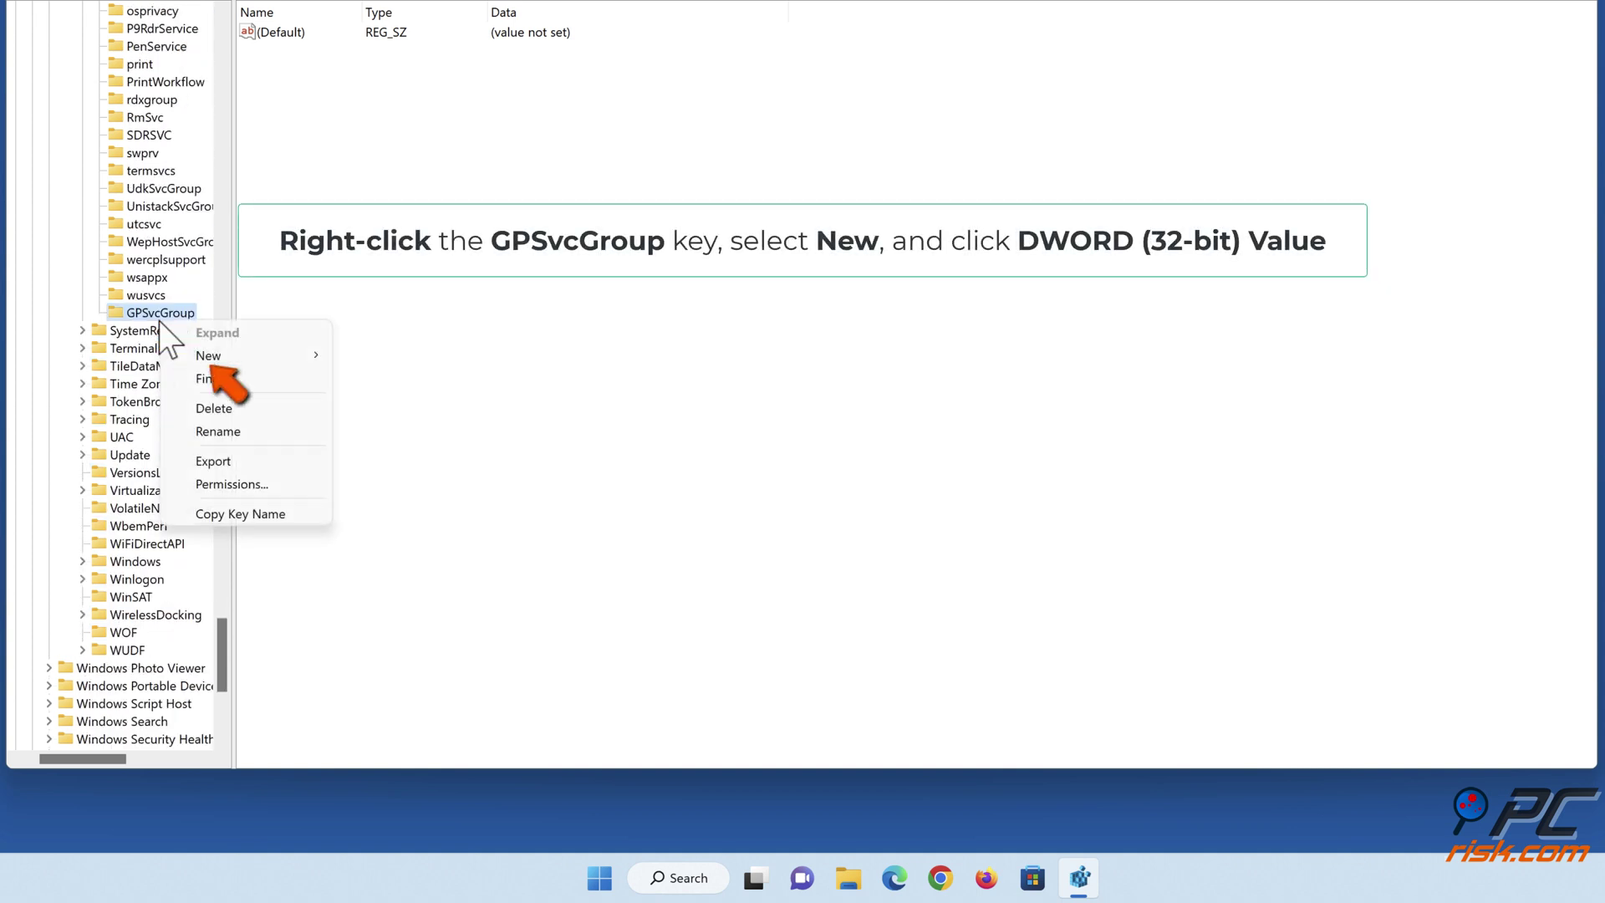
mouse_move(227, 360)
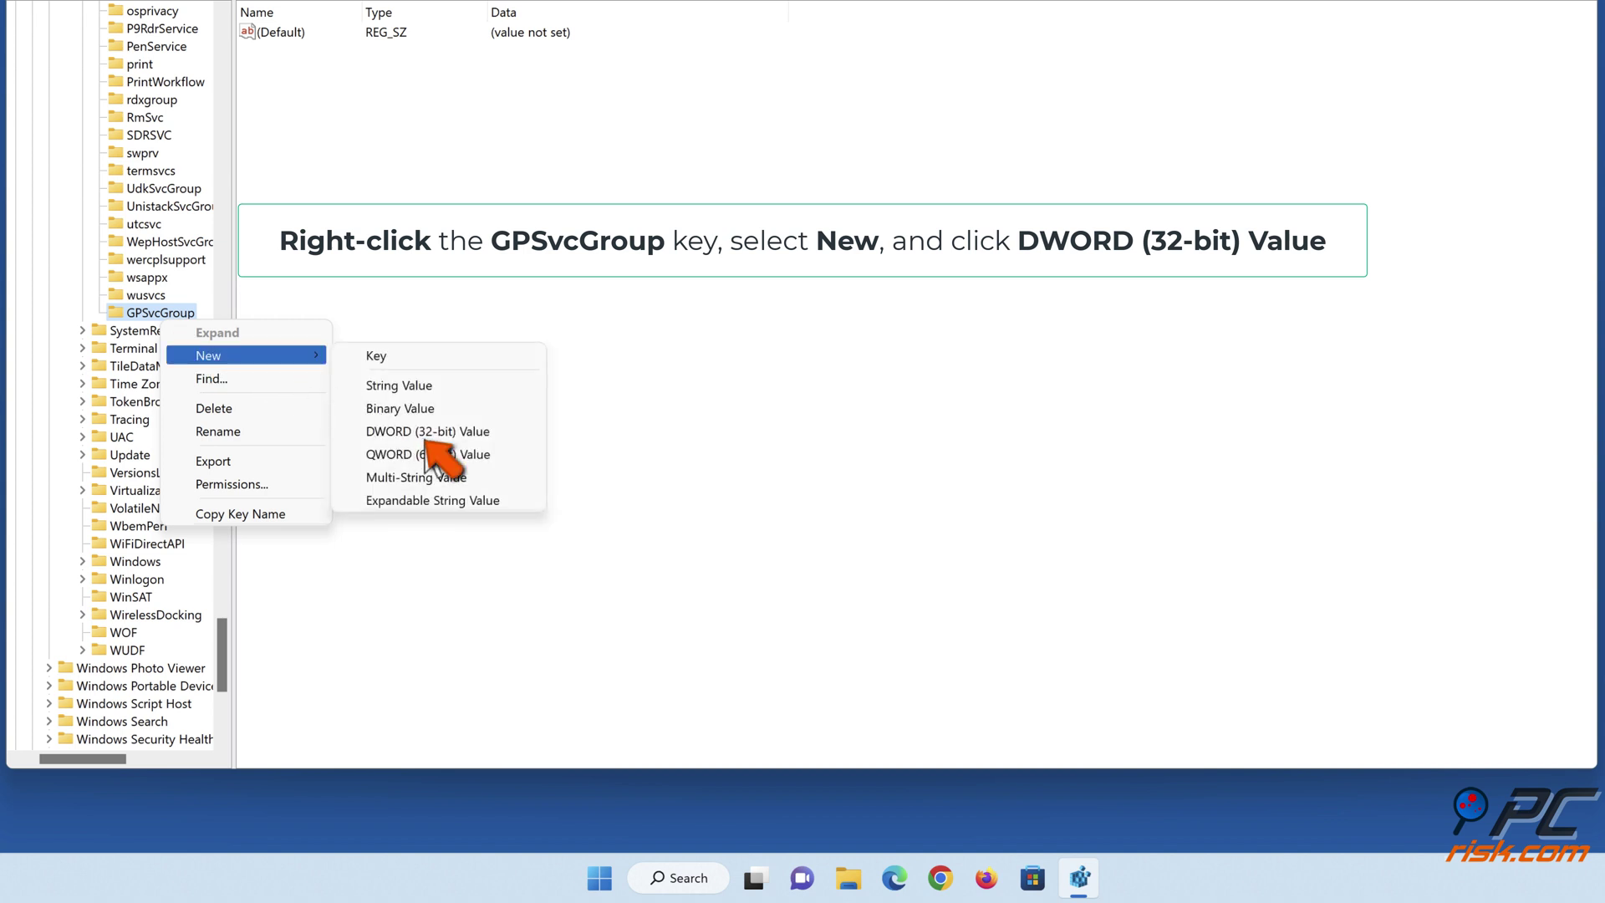
click(423, 435)
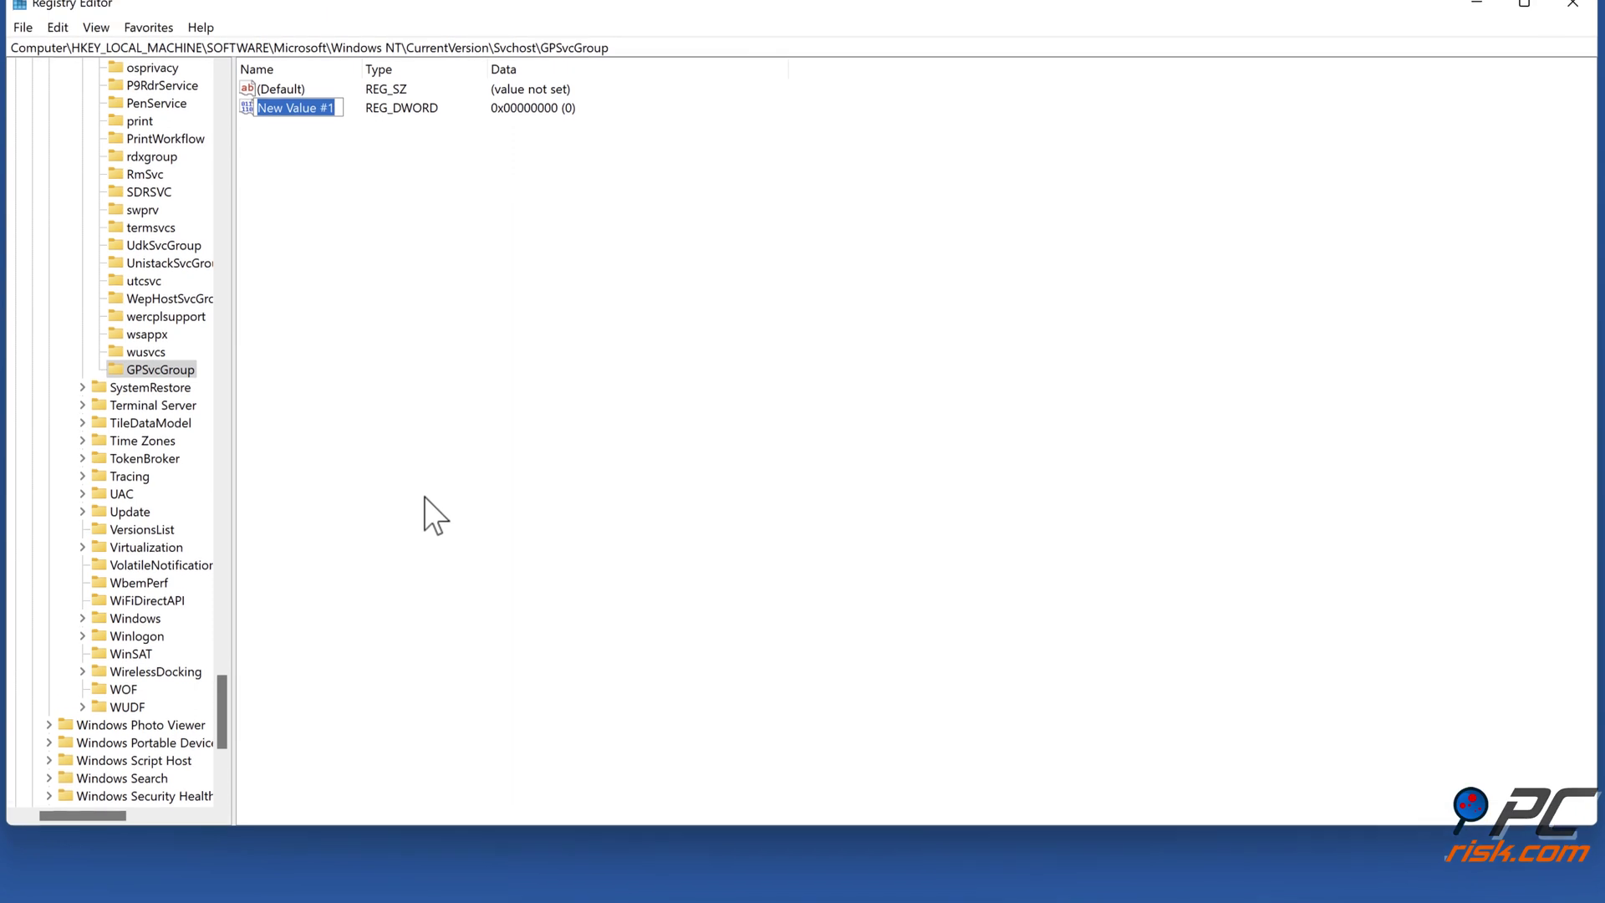
text(AuthenticationCa...)
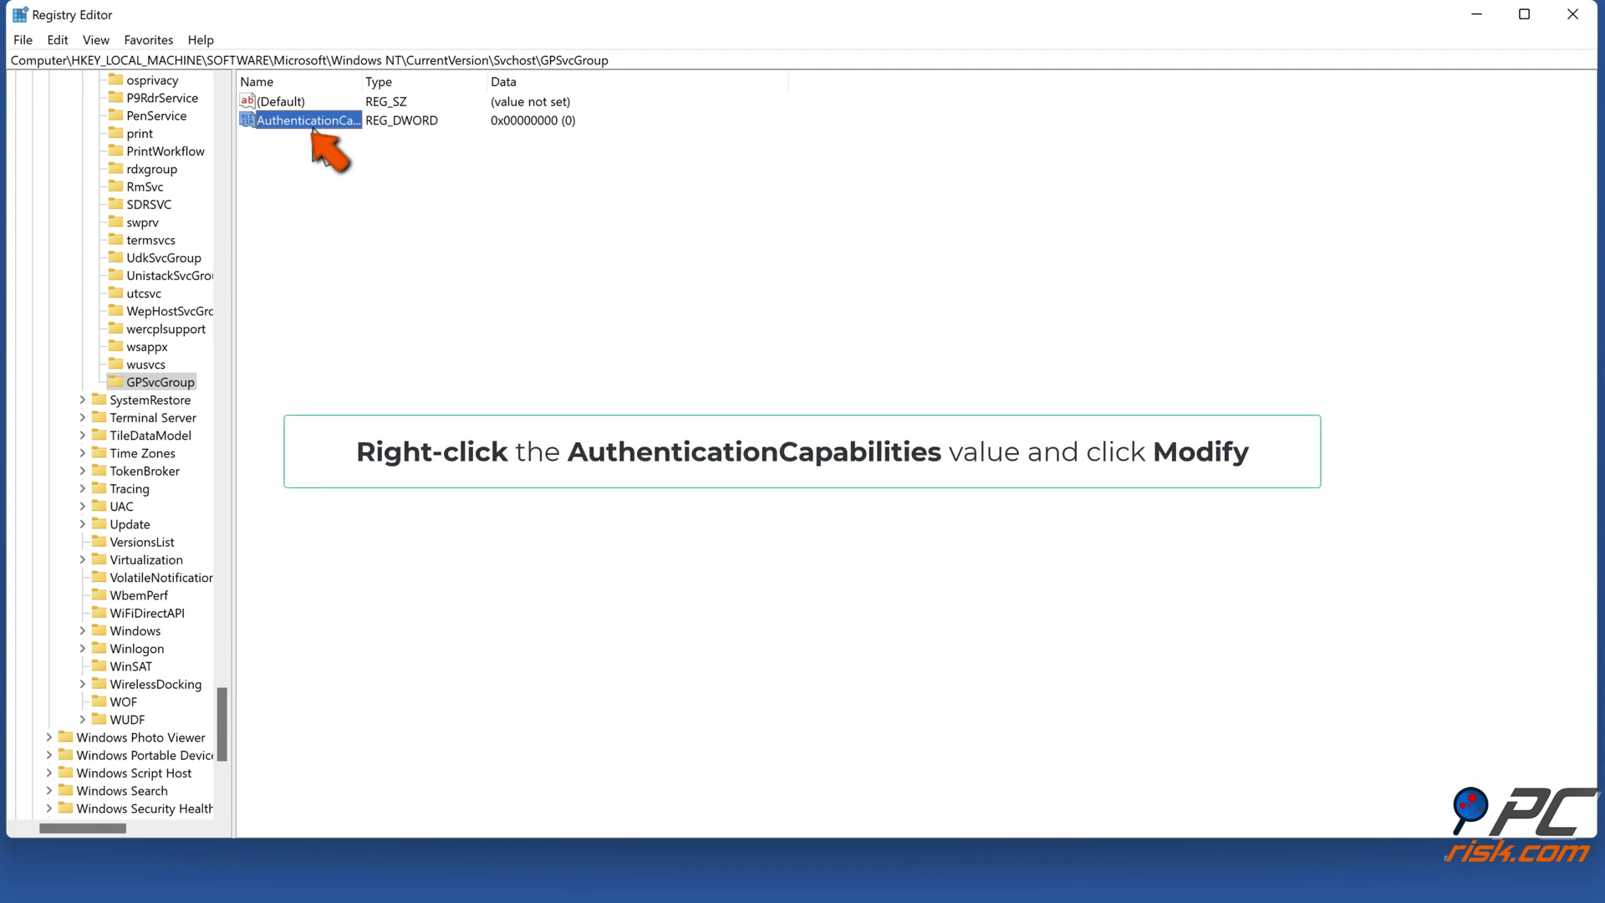
Set AuthenticationCapabilities to decimal 12320.
right_click(316, 126)
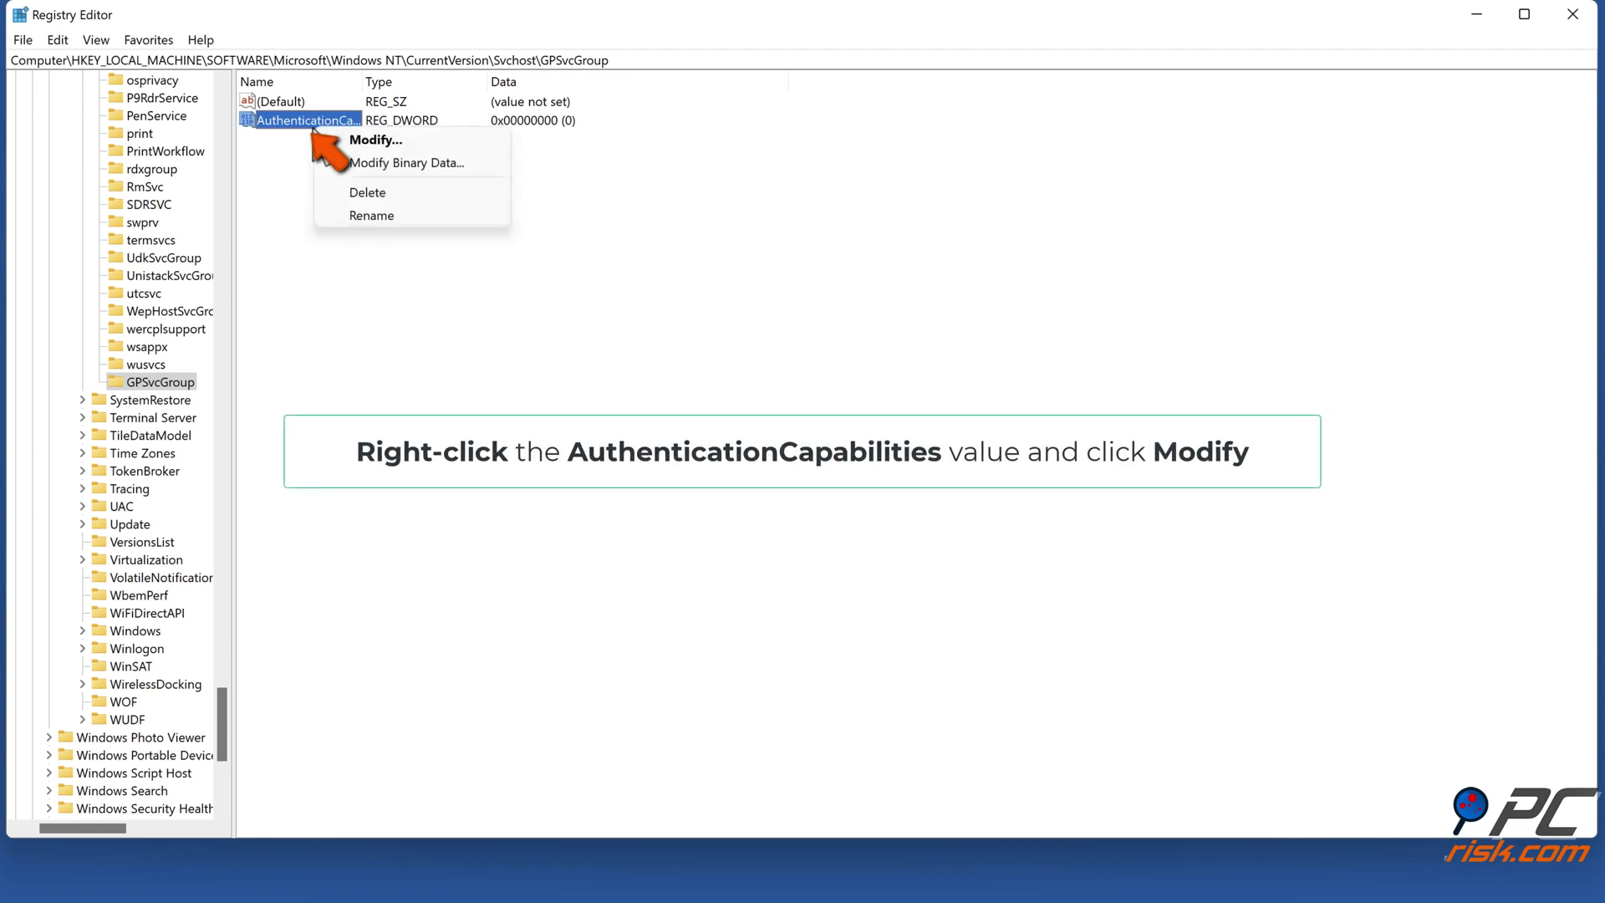
click(372, 142)
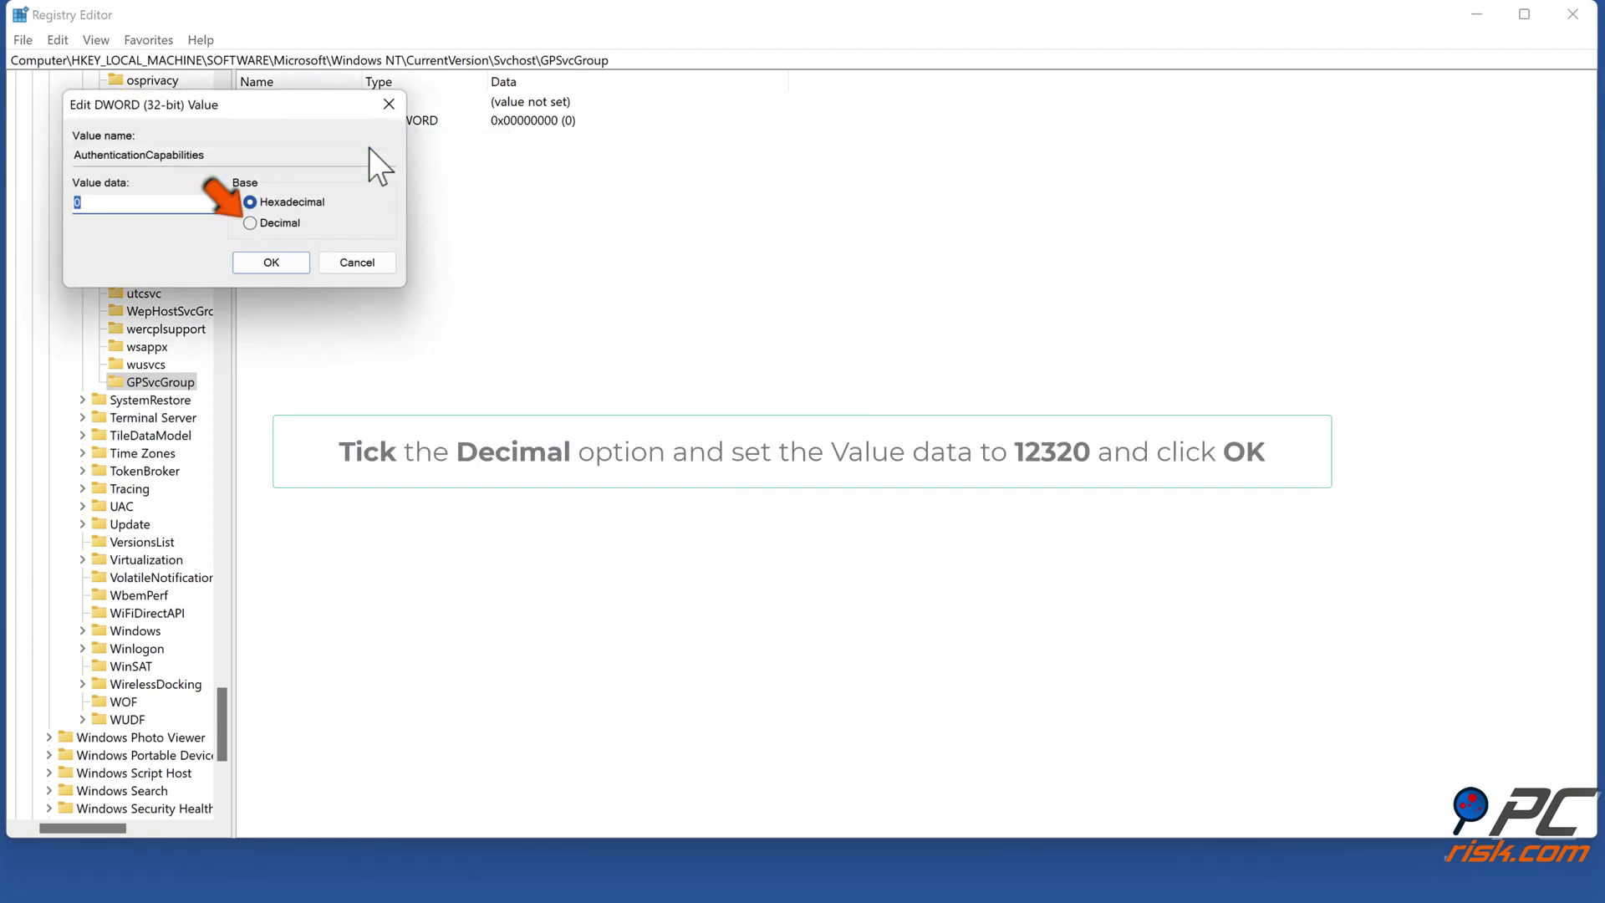
click(253, 224)
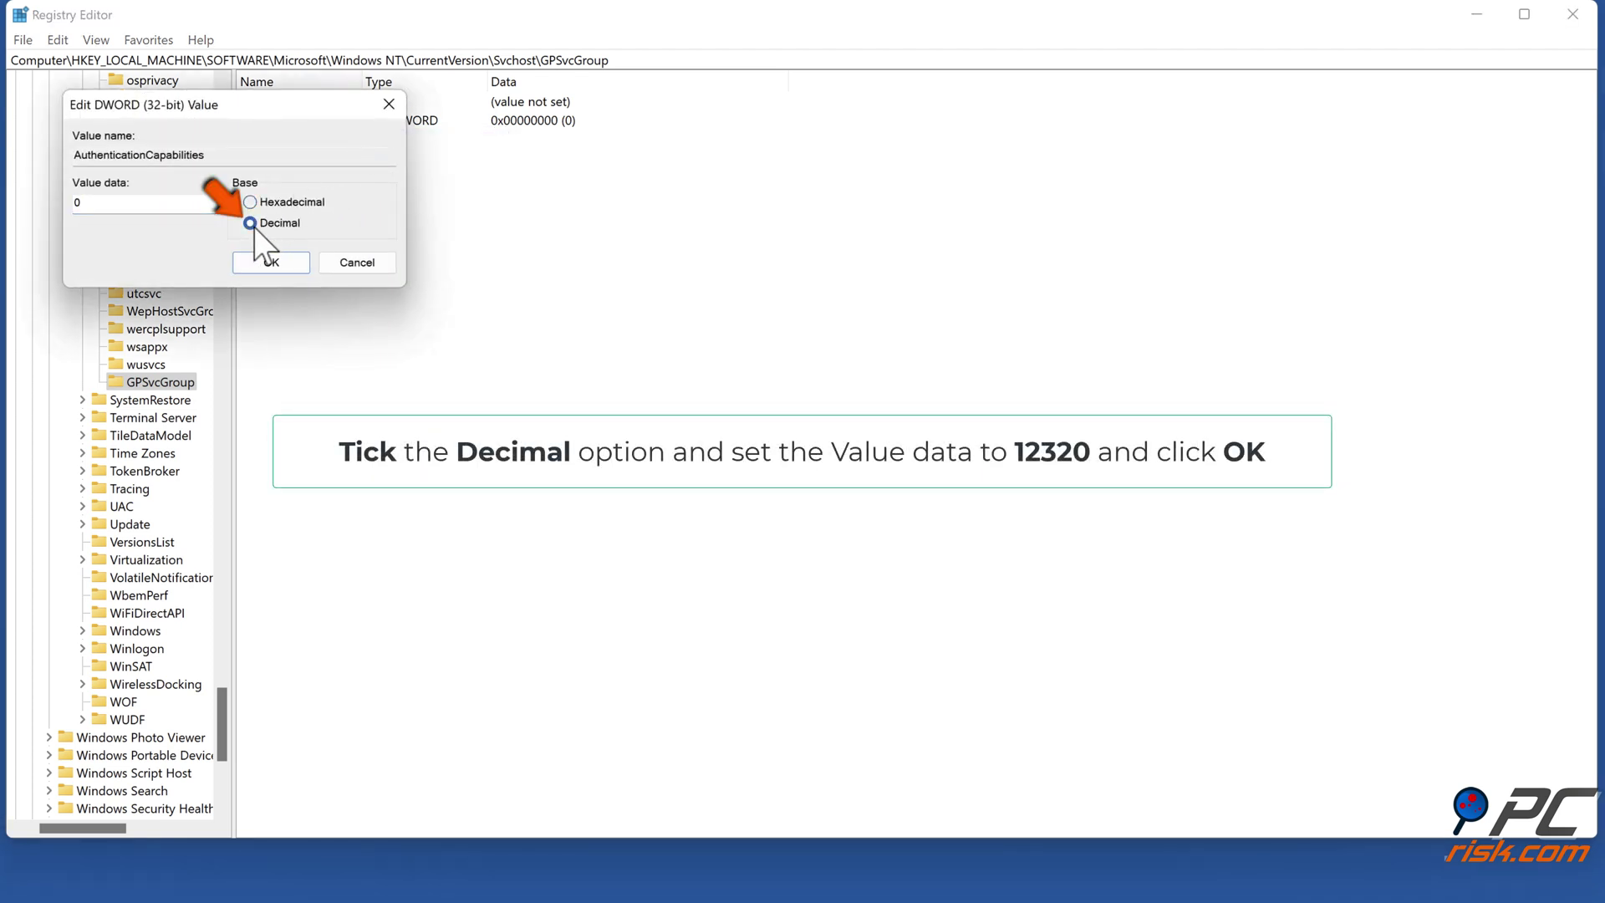
double_click(108, 203)
text(1232)
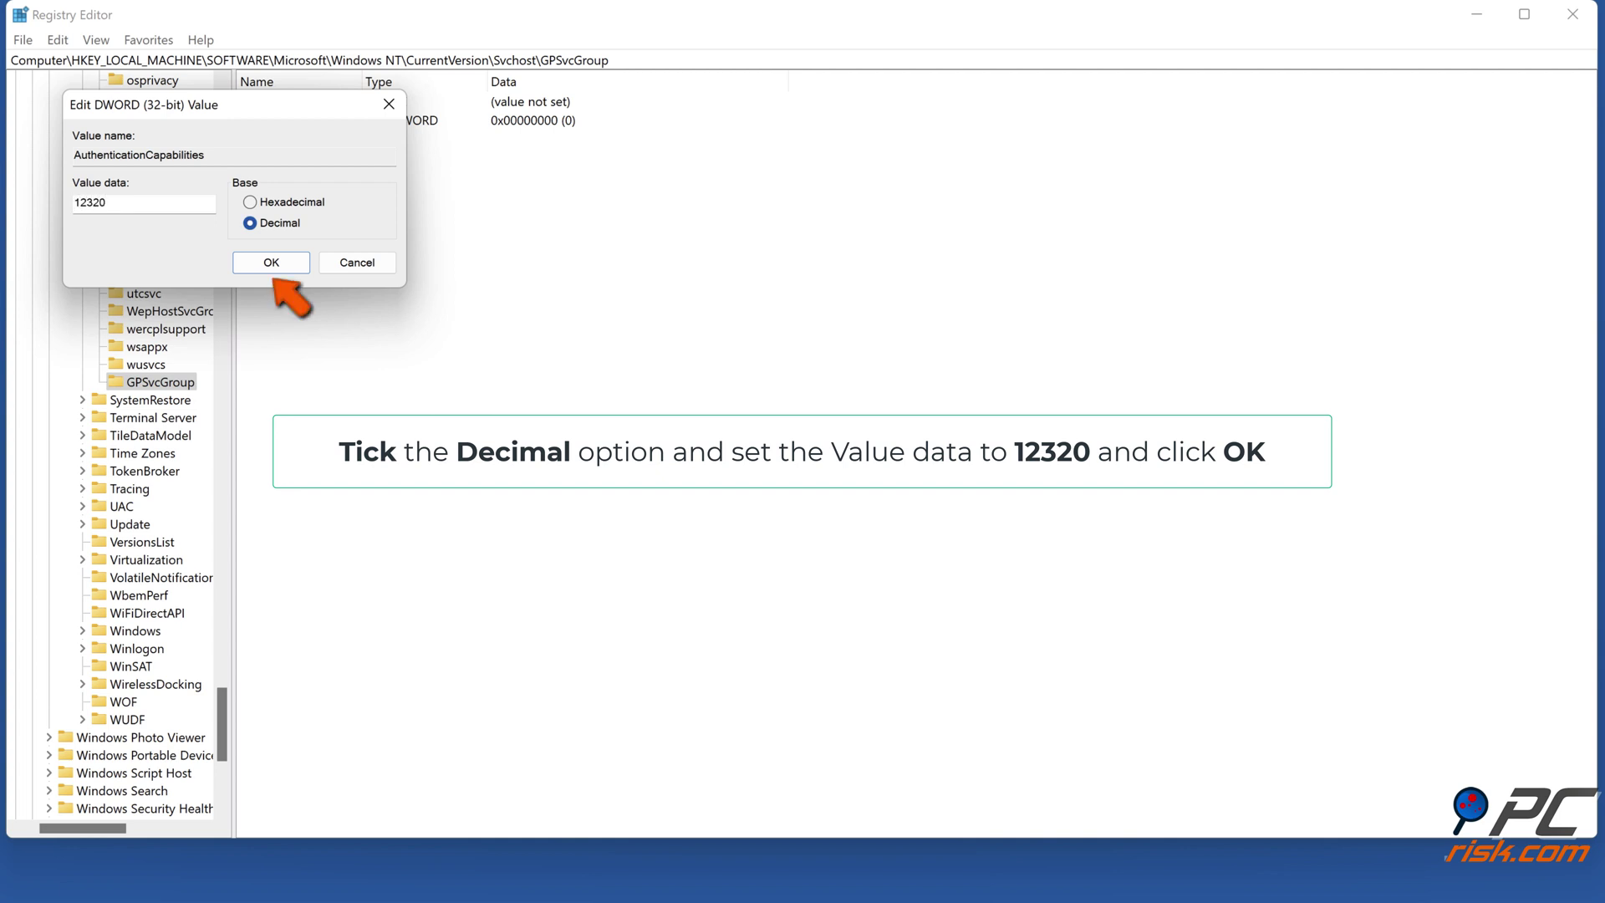
click(273, 271)
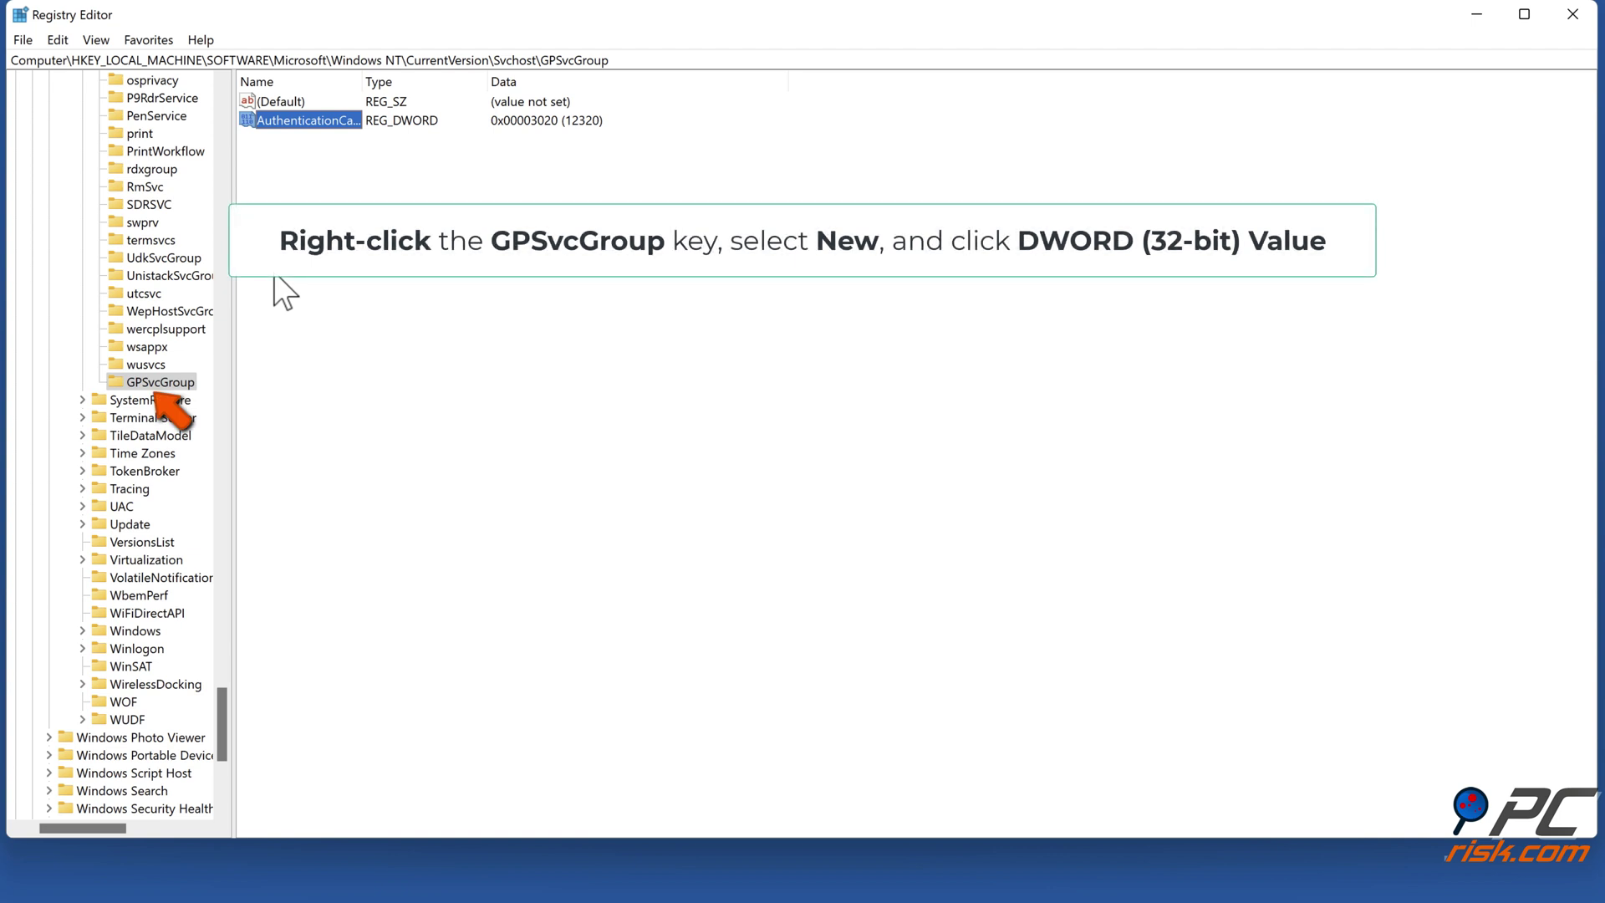
Add a DWORD (32-bit) value named CoInitializeSecurityParam to GPSvcGroup.
right_click(157, 388)
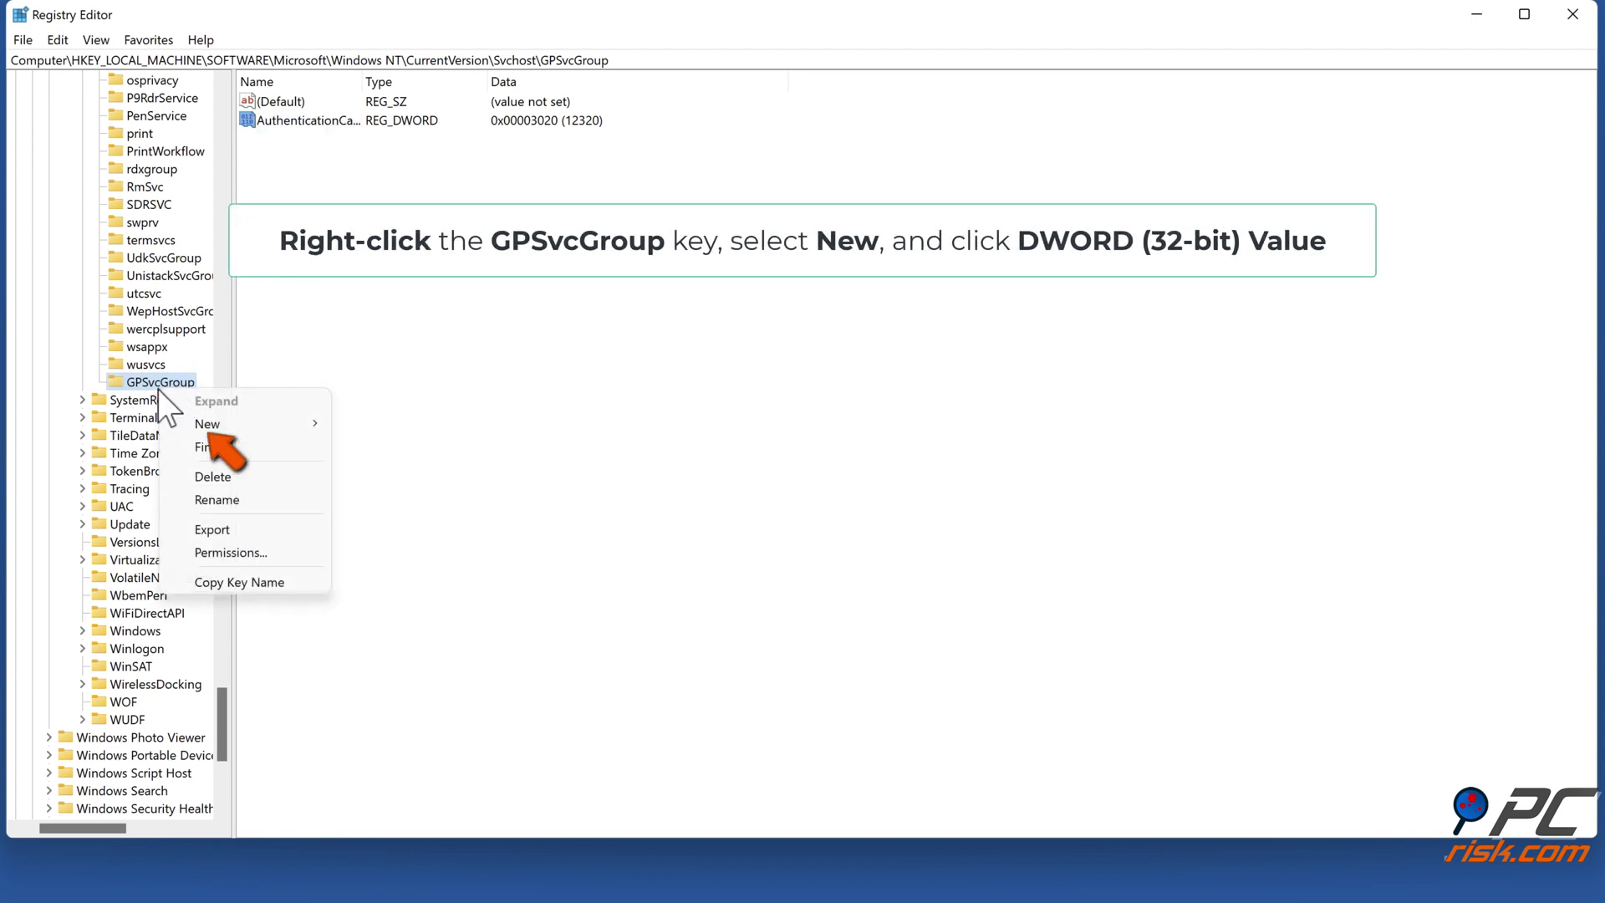
click(231, 431)
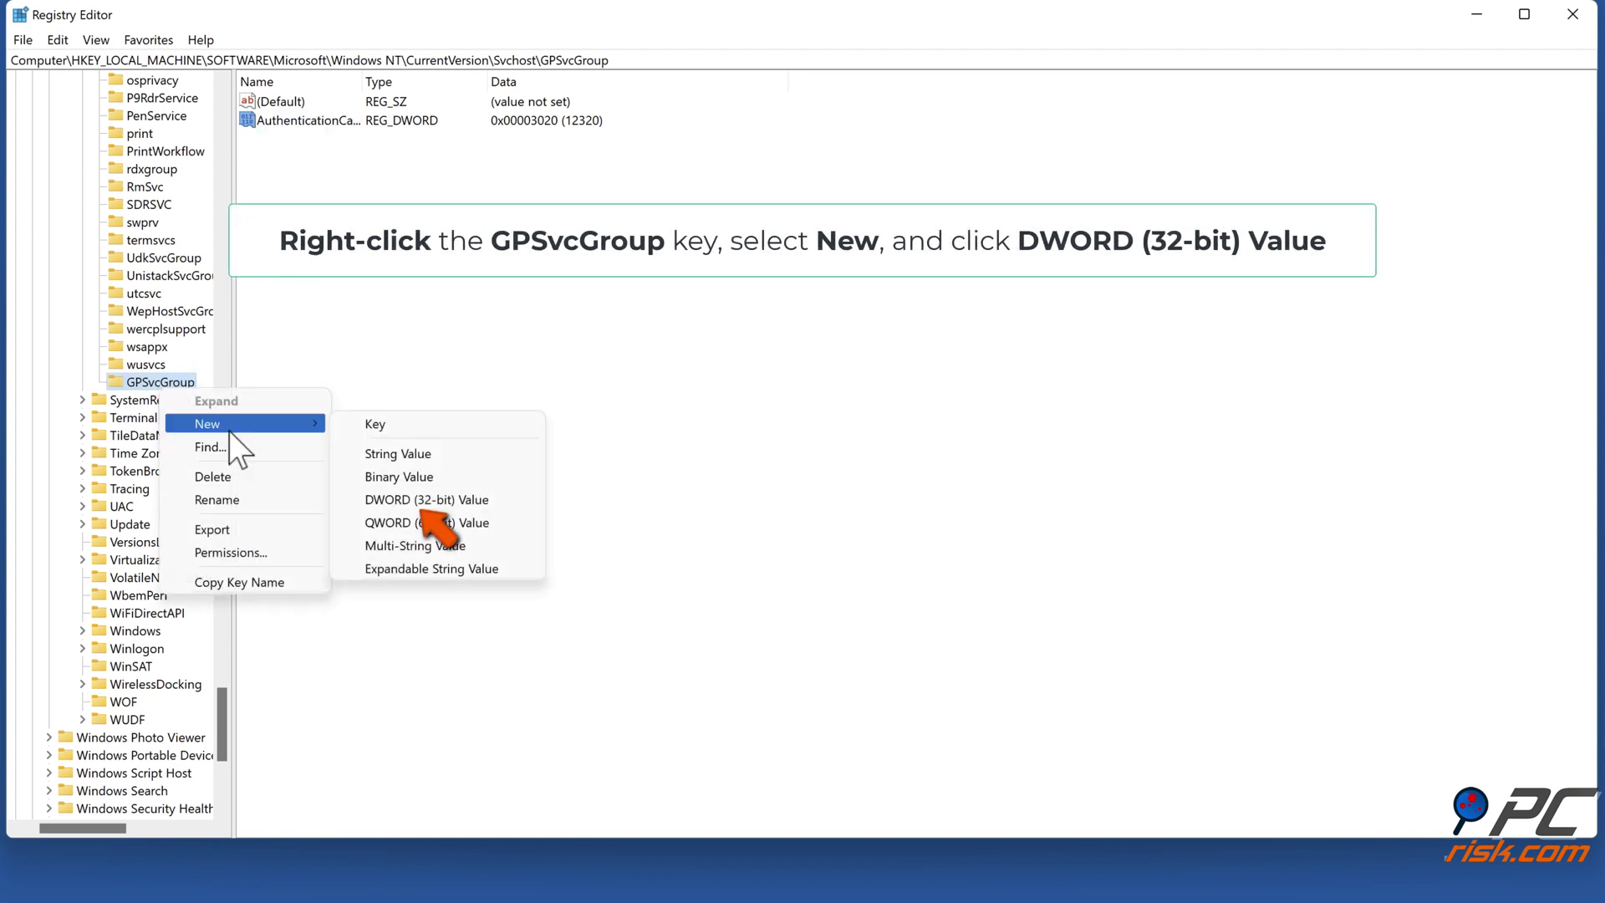
click(427, 508)
text(CoInitializeSecurityParam)
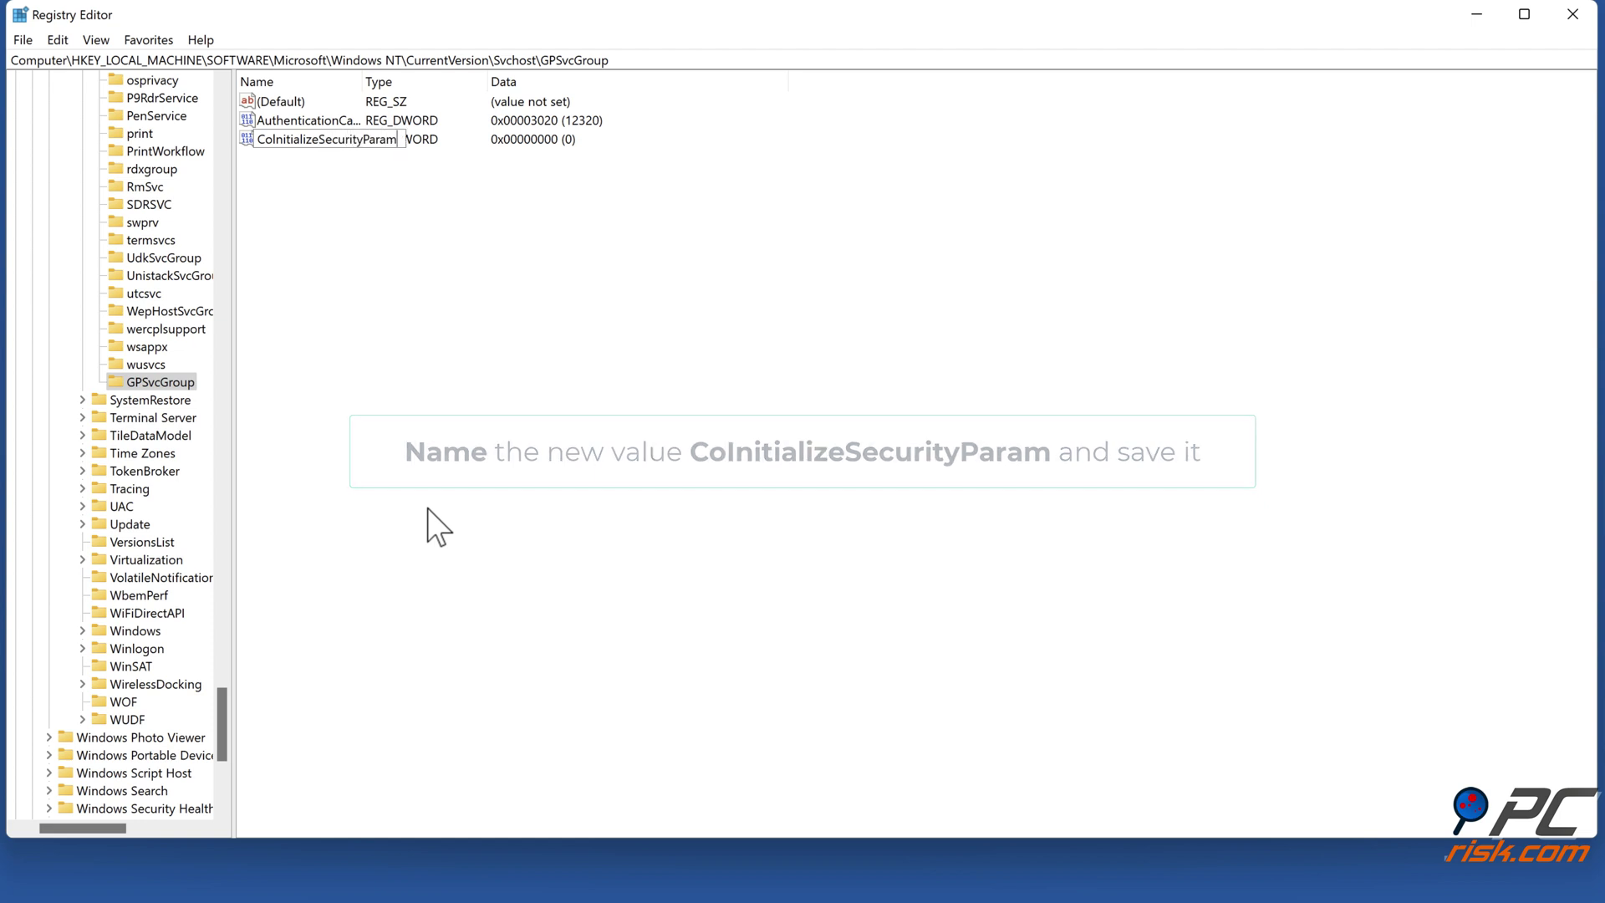
key(Return)
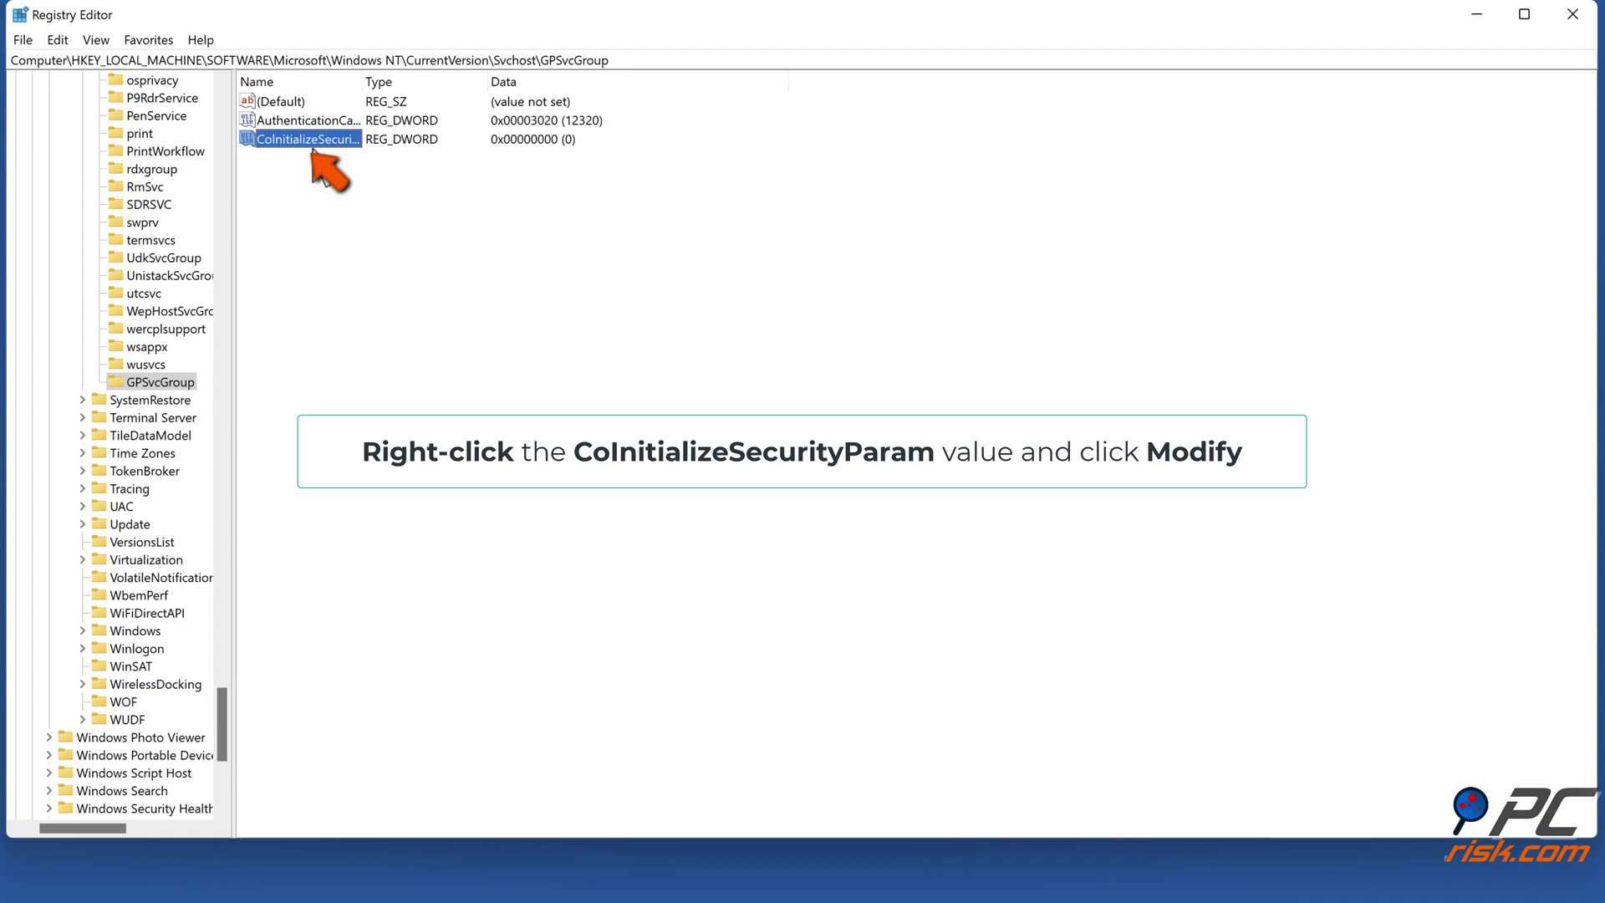
Set CoInitializeSecurityParam's data to 1.
right_click(313, 146)
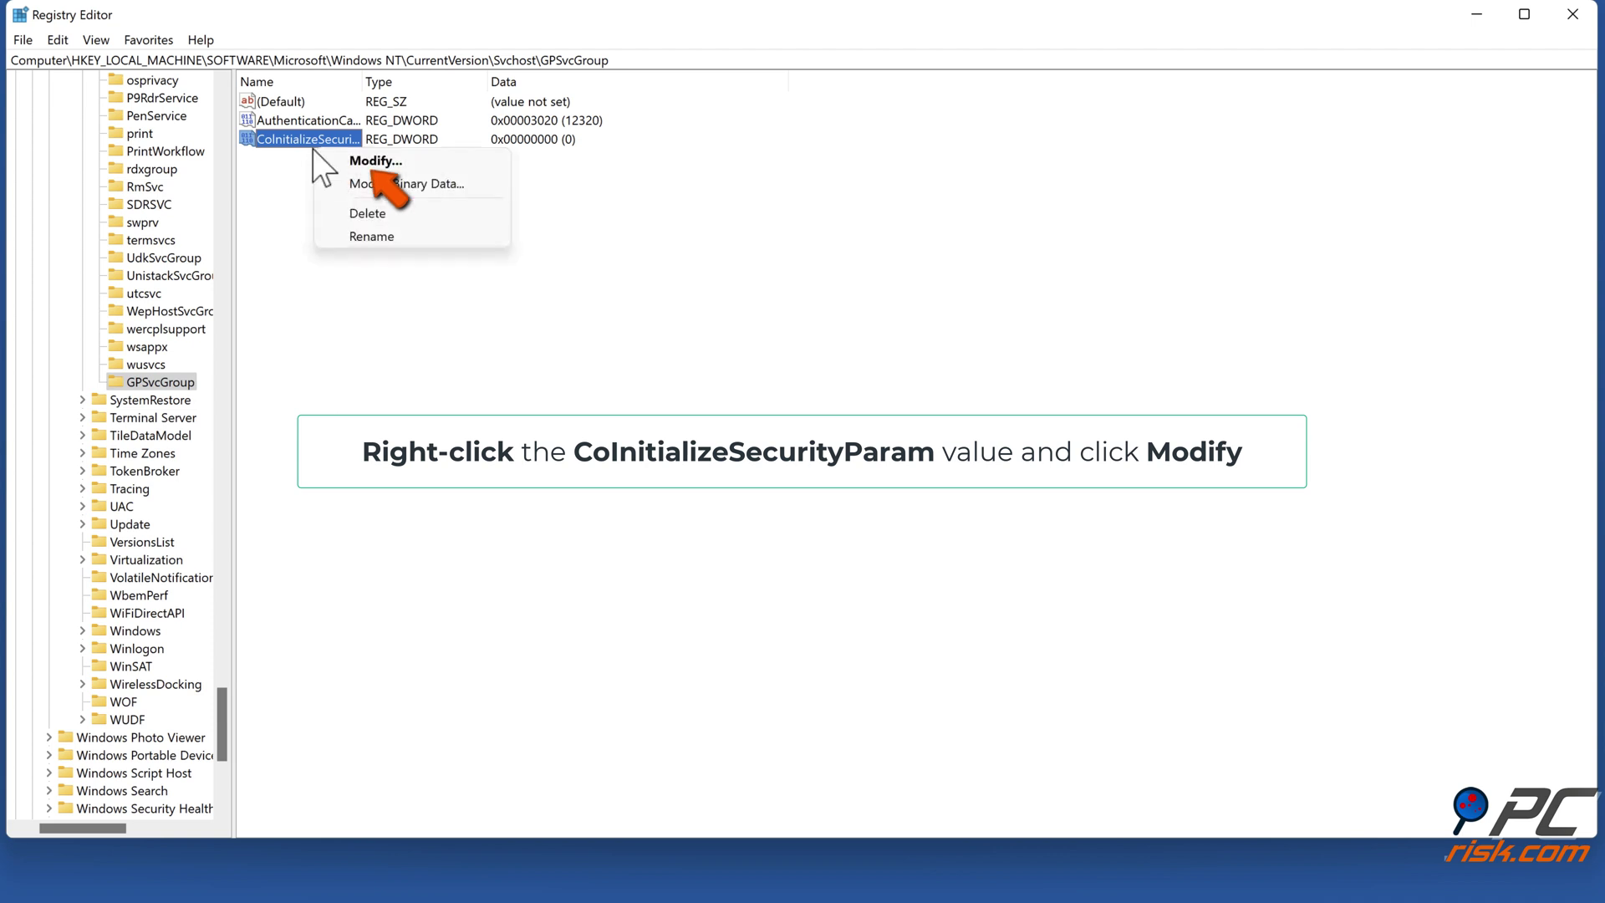
click(373, 164)
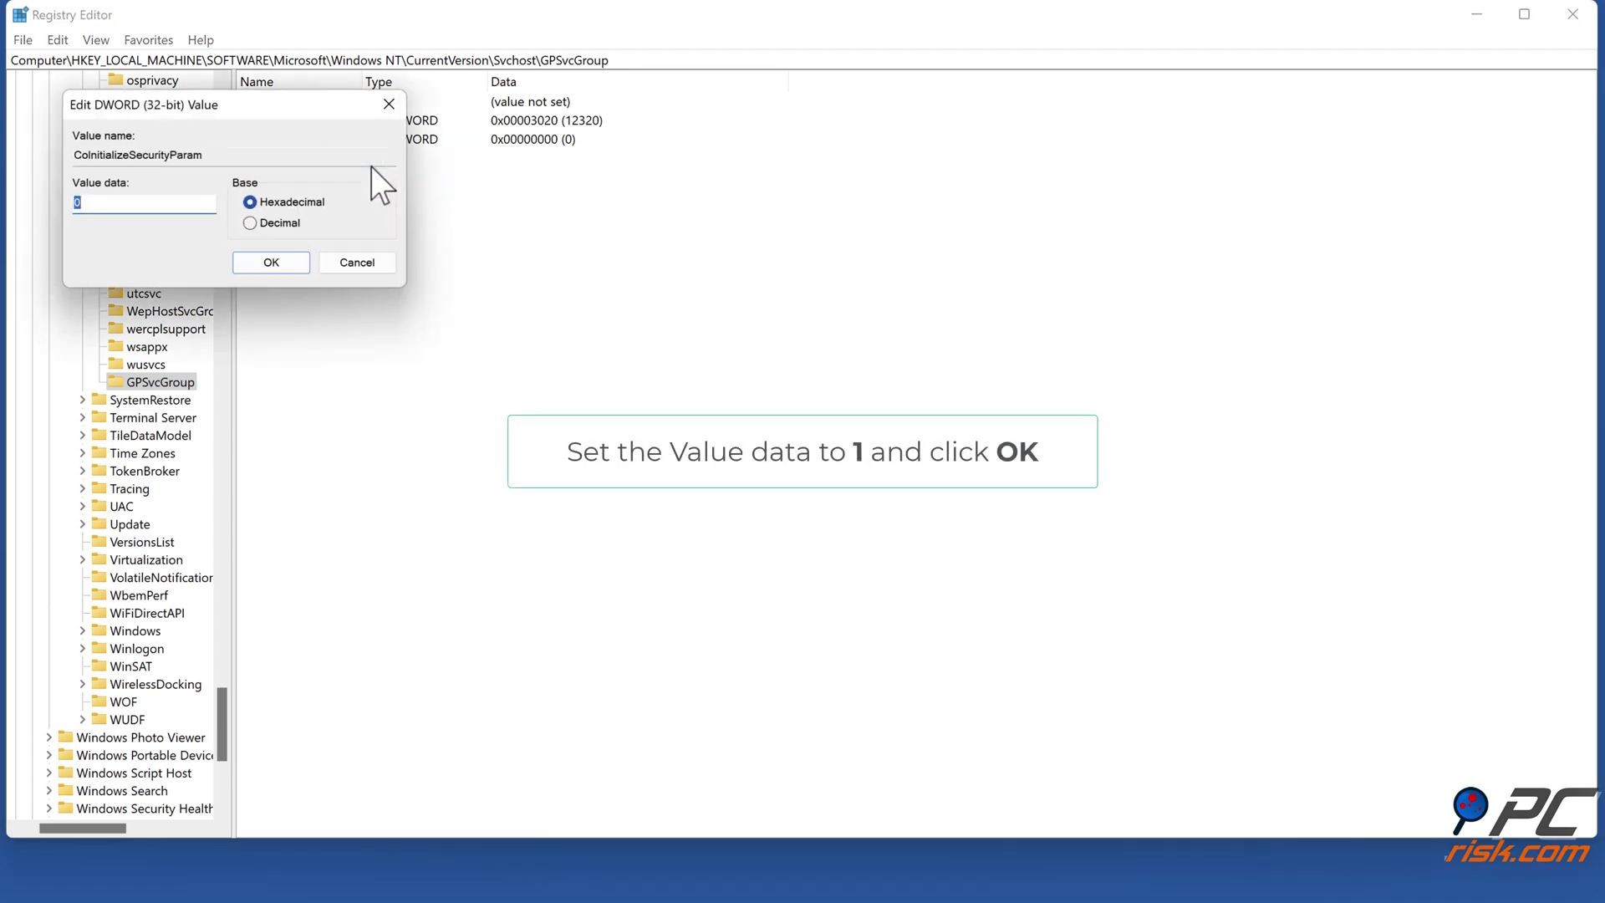
text(1)
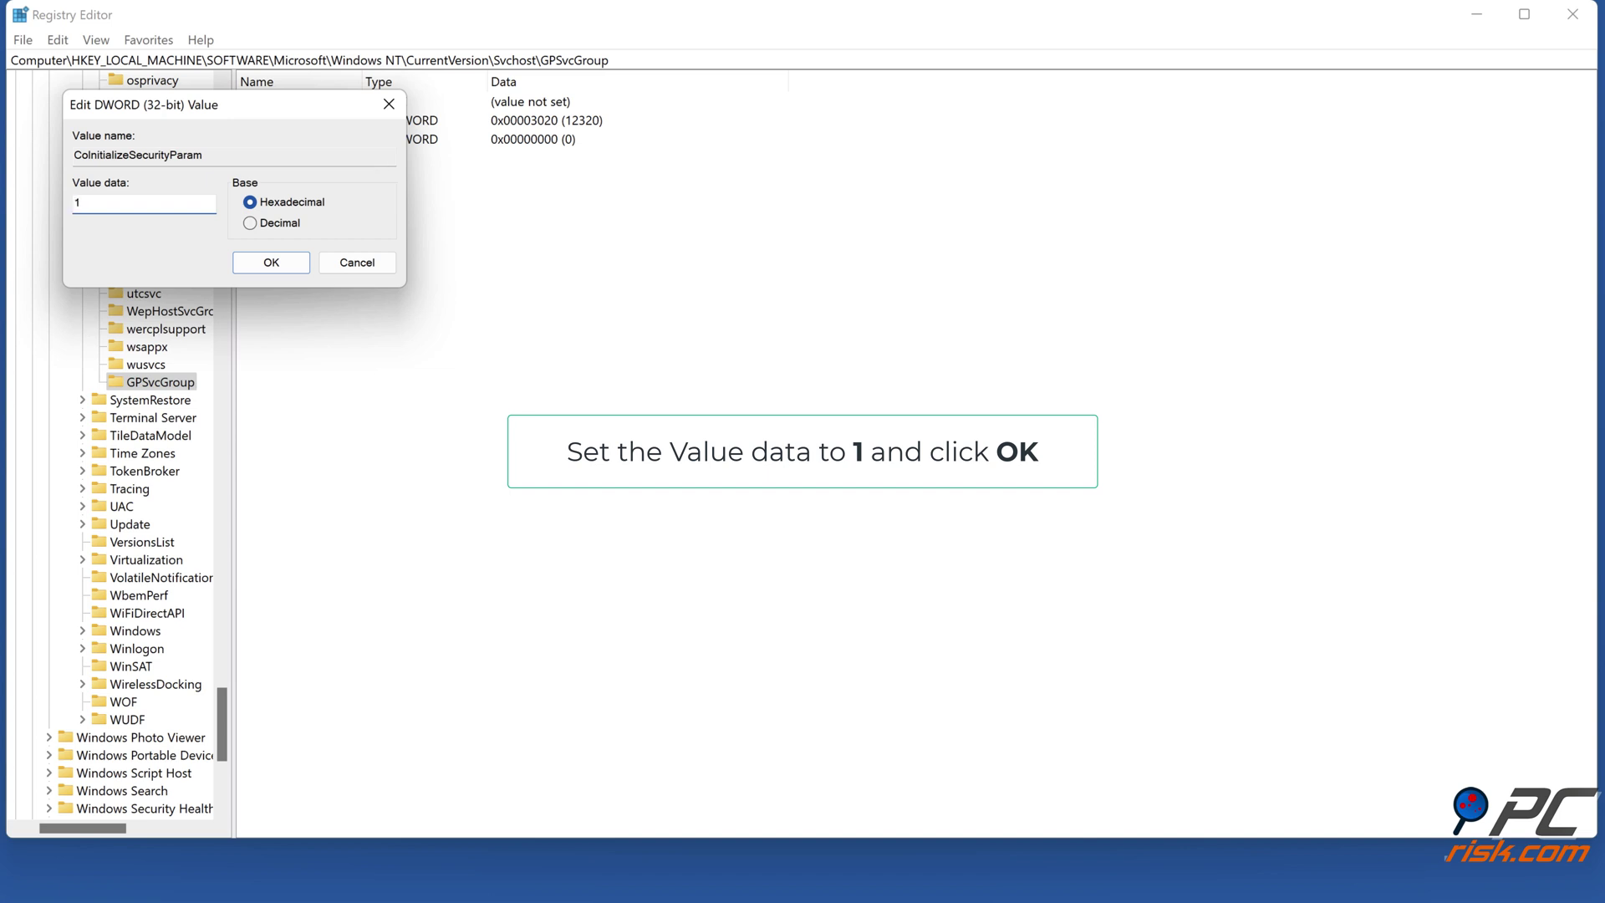
click(272, 269)
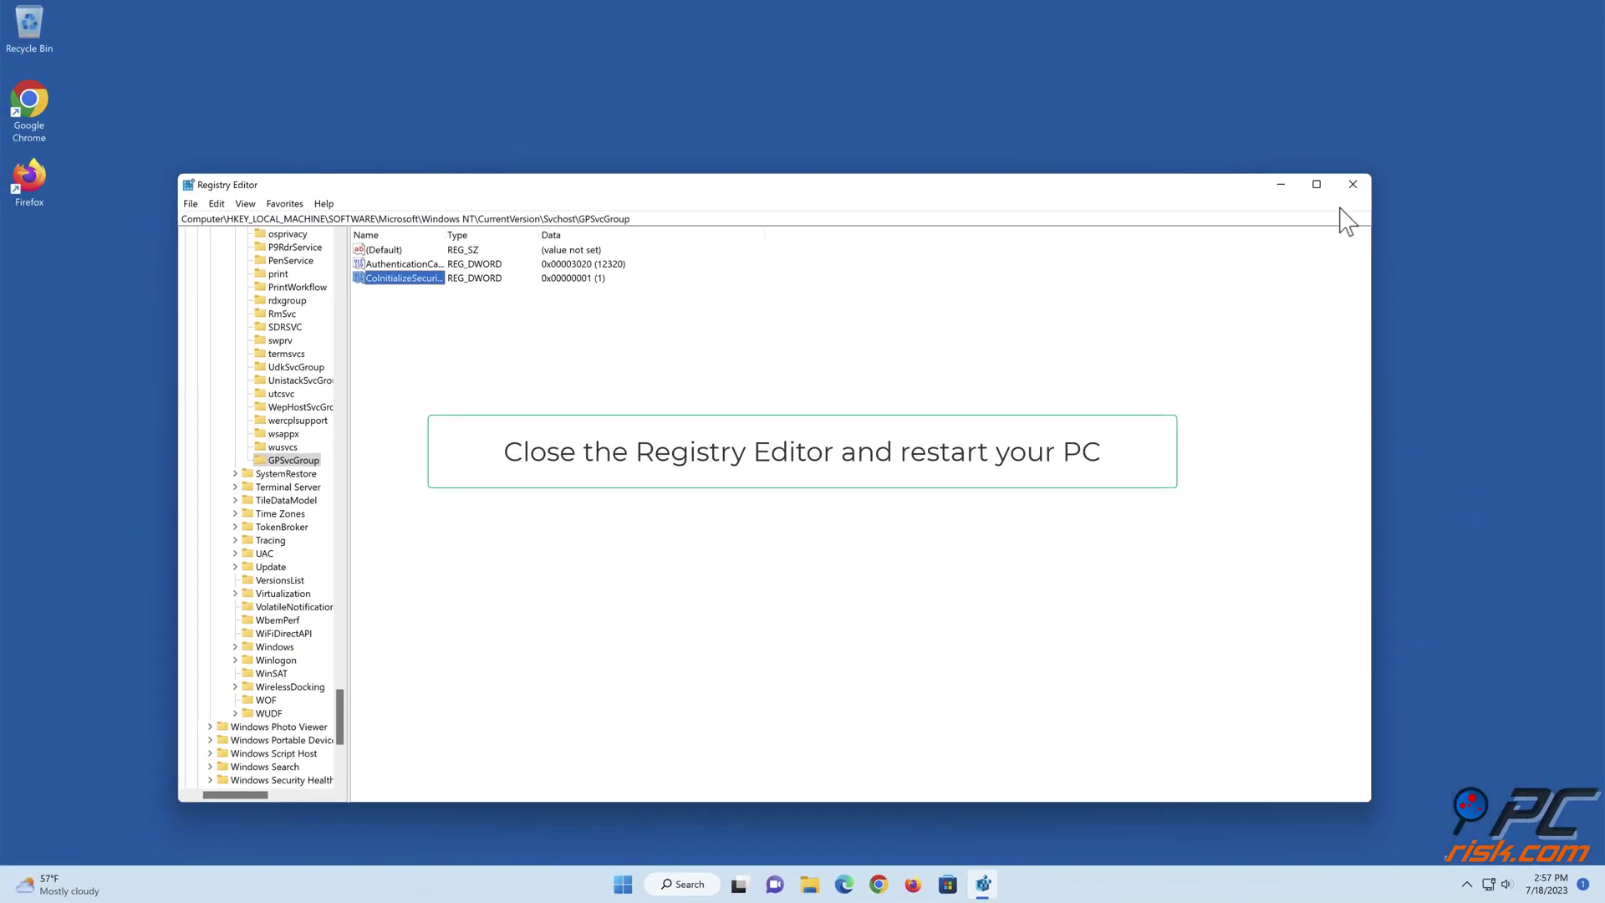
Close Registry Editor and choose Restart from the Start menu's power options.
click(1353, 185)
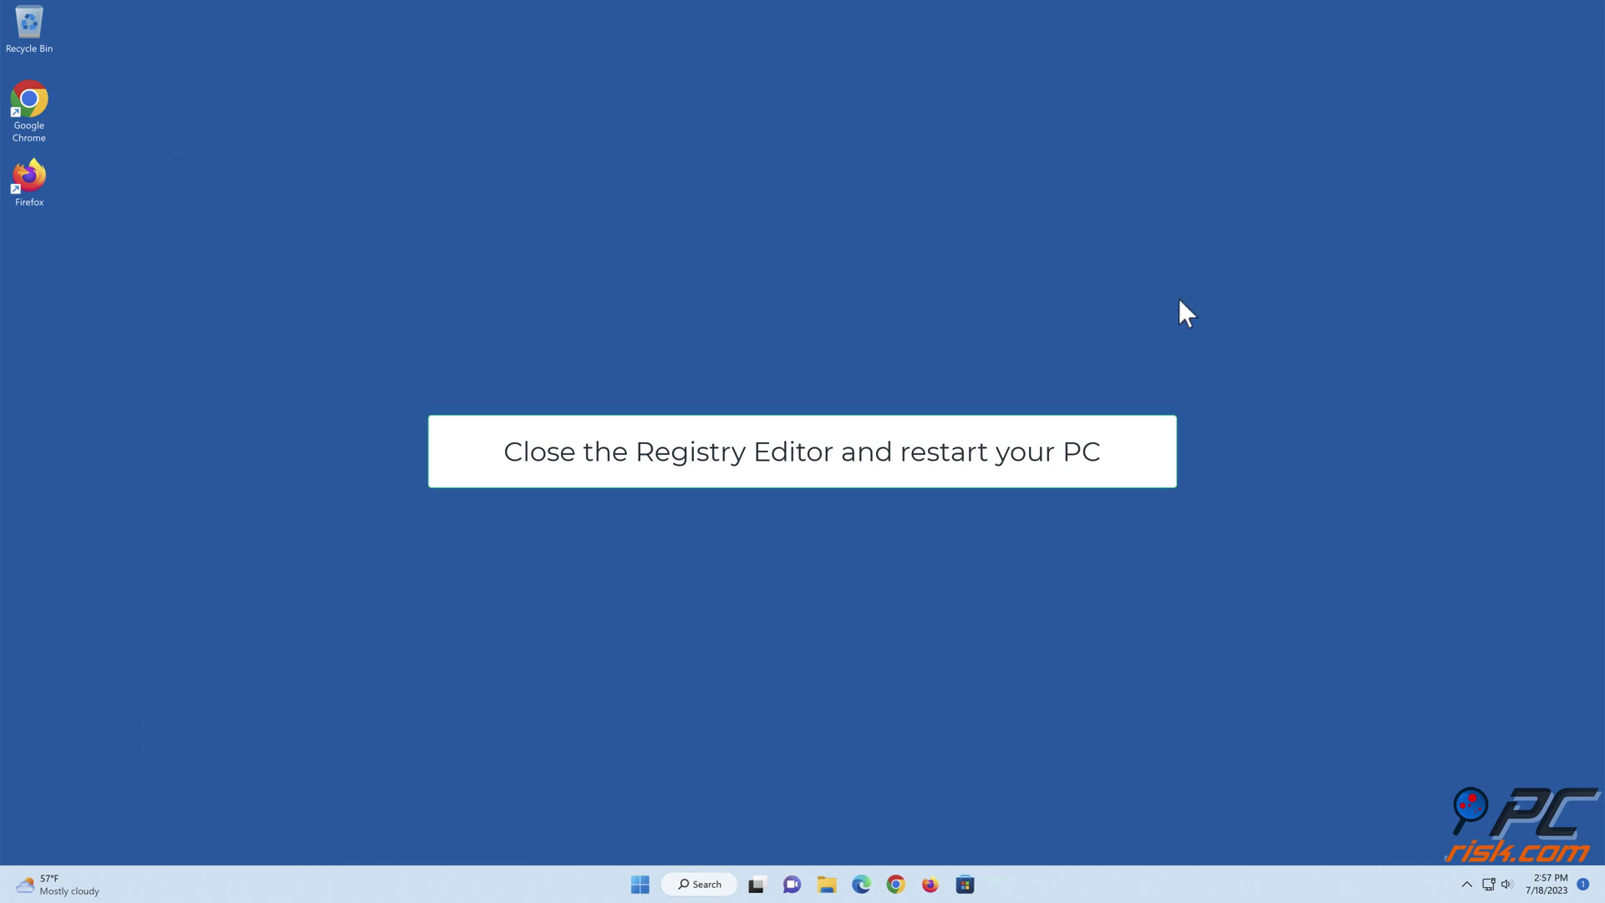
click(643, 884)
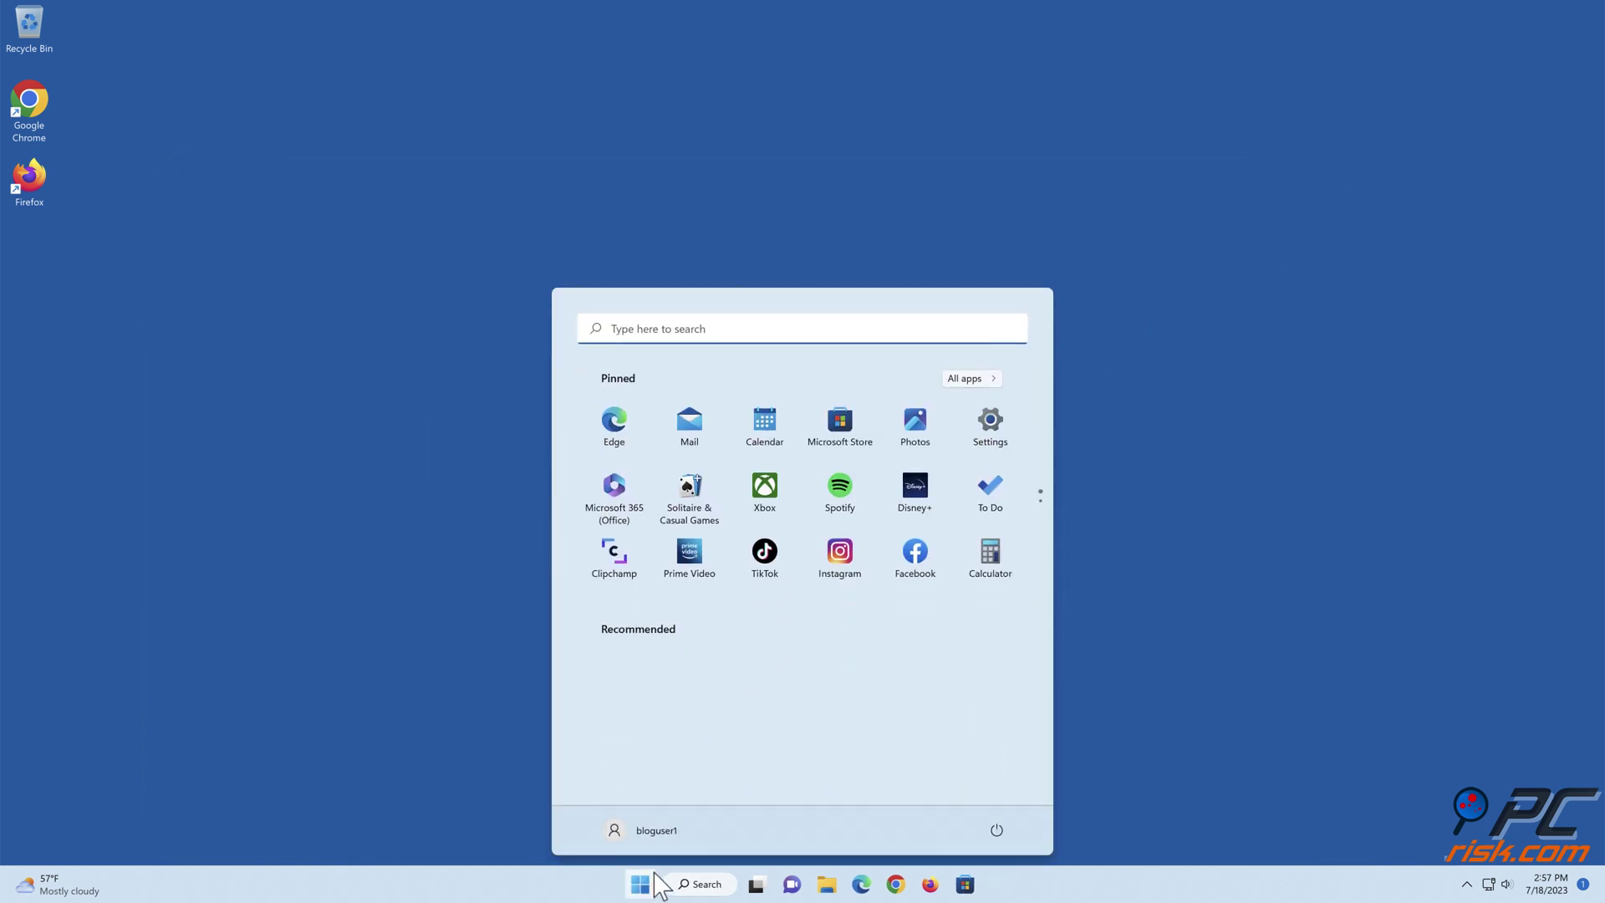
click(998, 831)
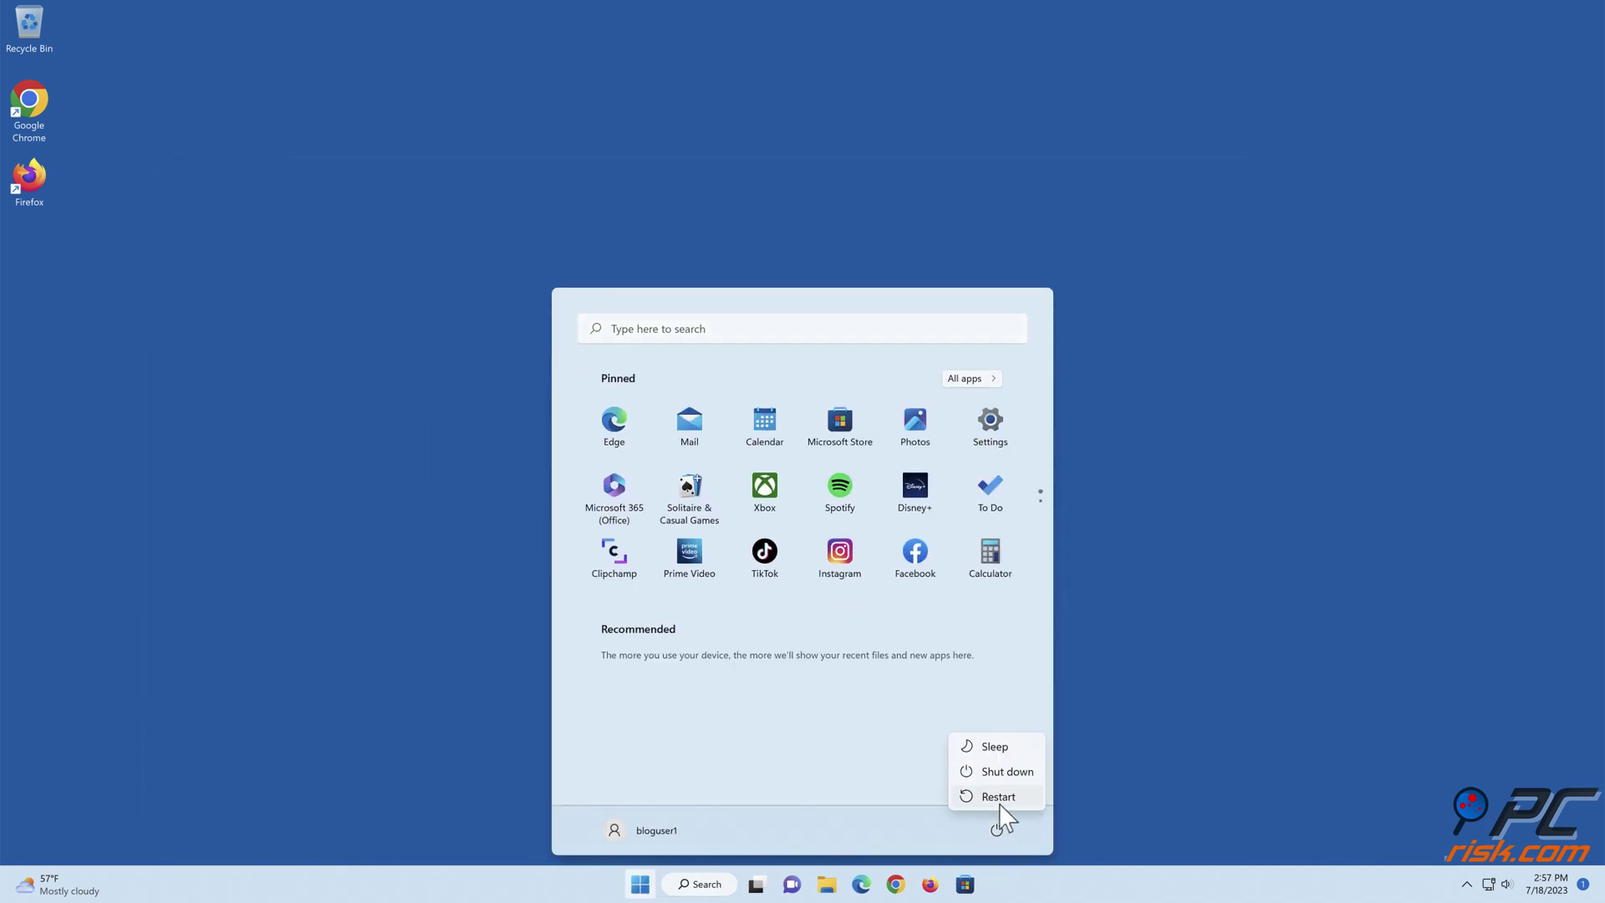
click(998, 795)
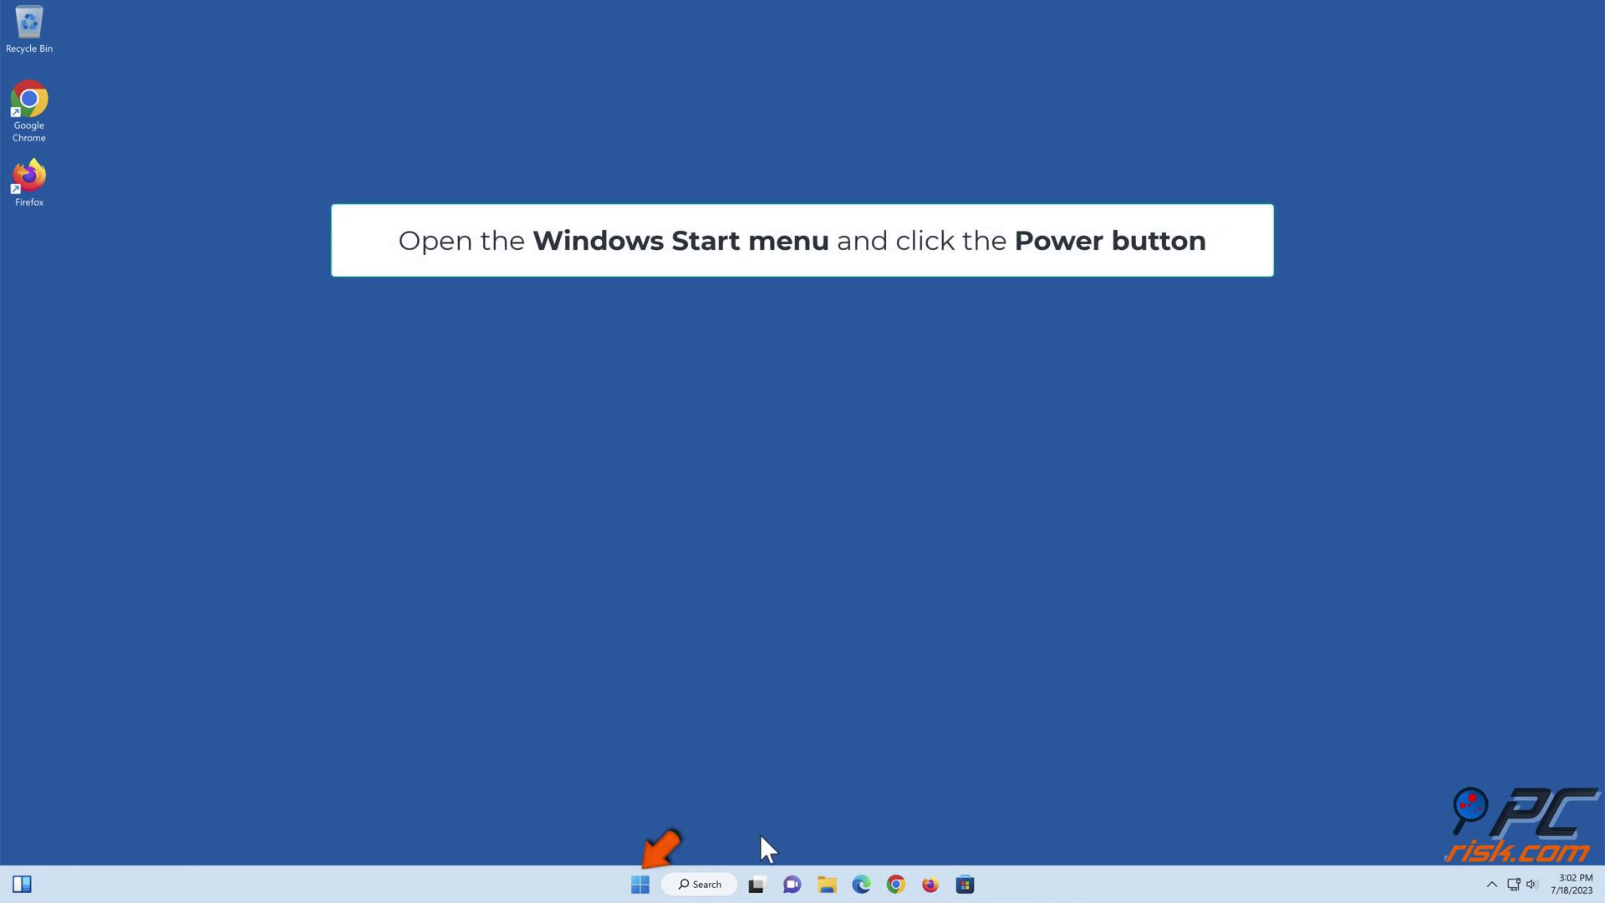
Shift-restart from the Start menu's power options to reach the recovery Choose an option screen.
click(640, 884)
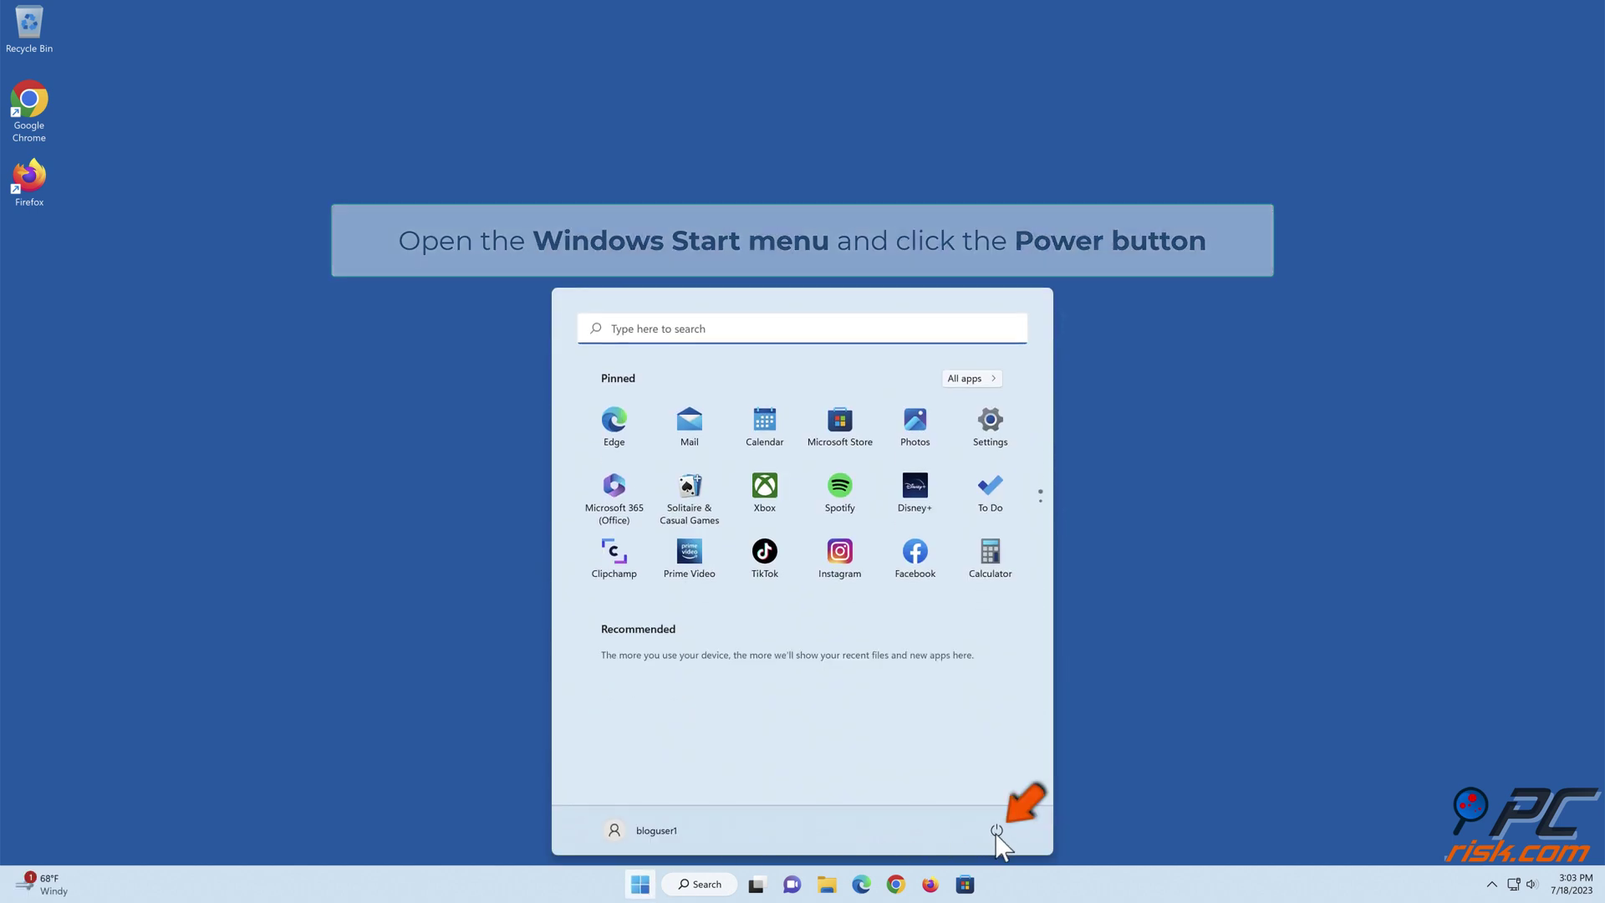
click(995, 832)
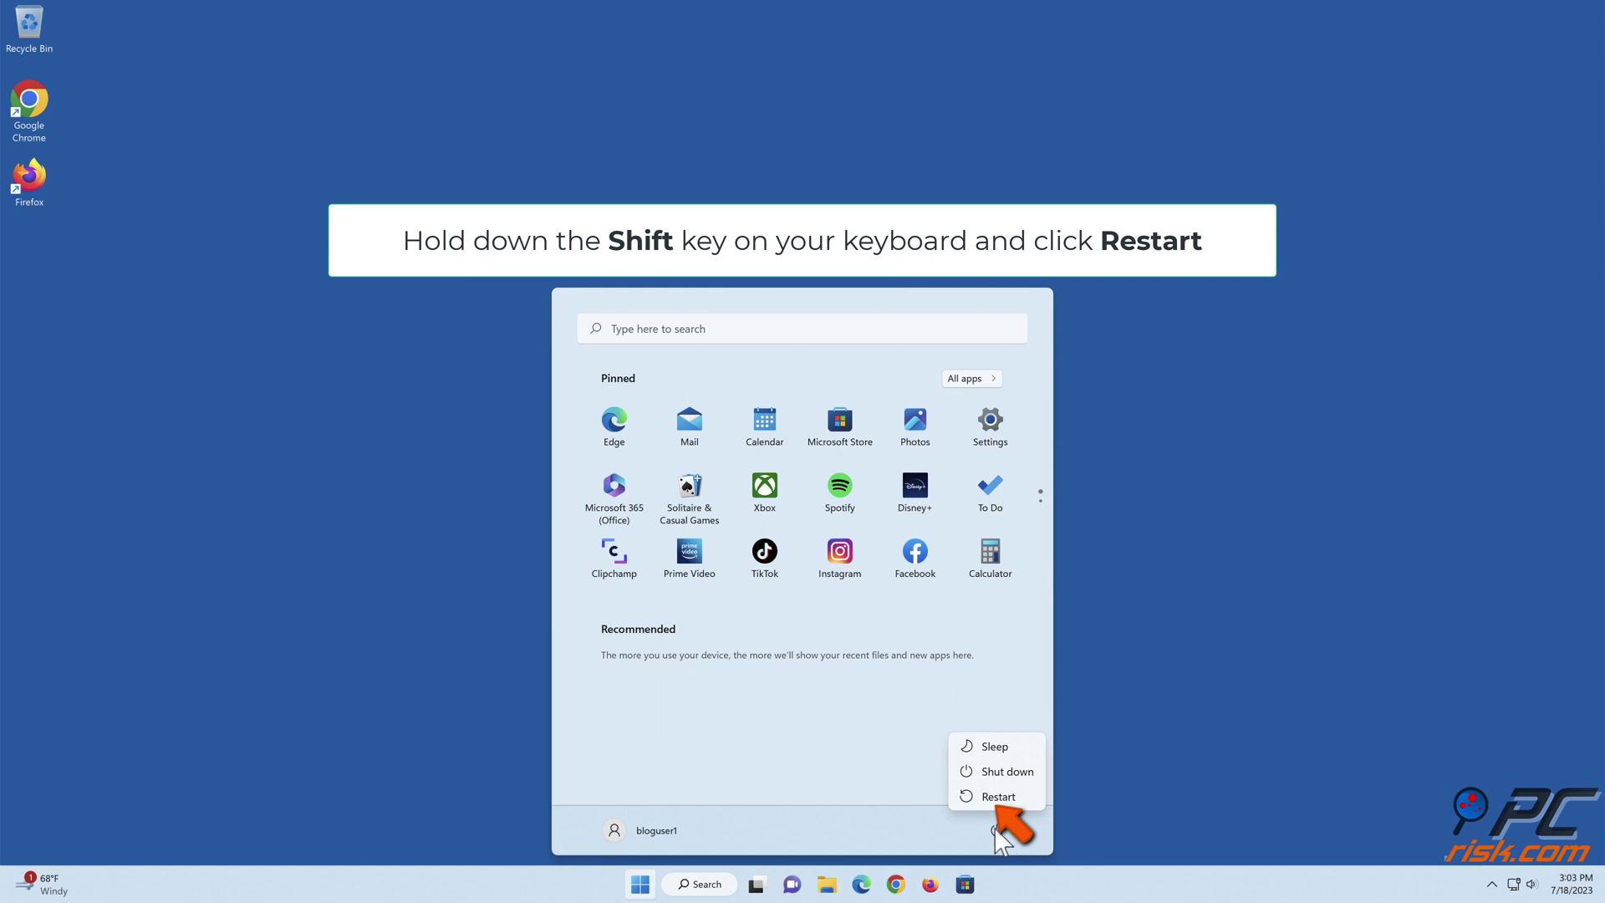
shift+click(998, 797)
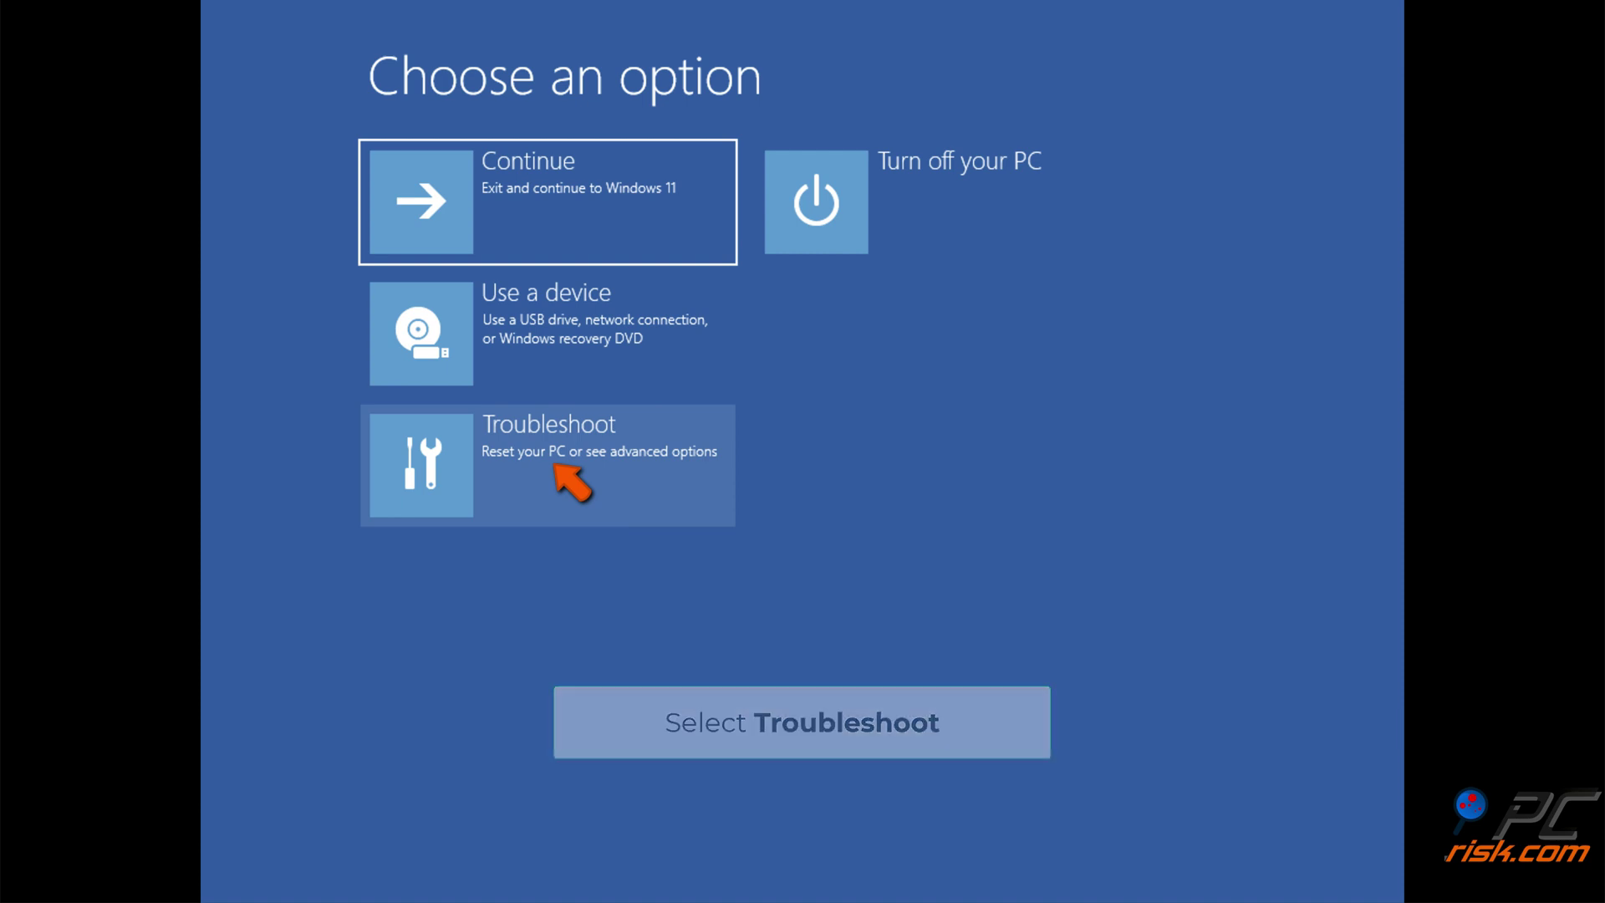
Open System Restore via Troubleshoot > Advanced options.
click(563, 467)
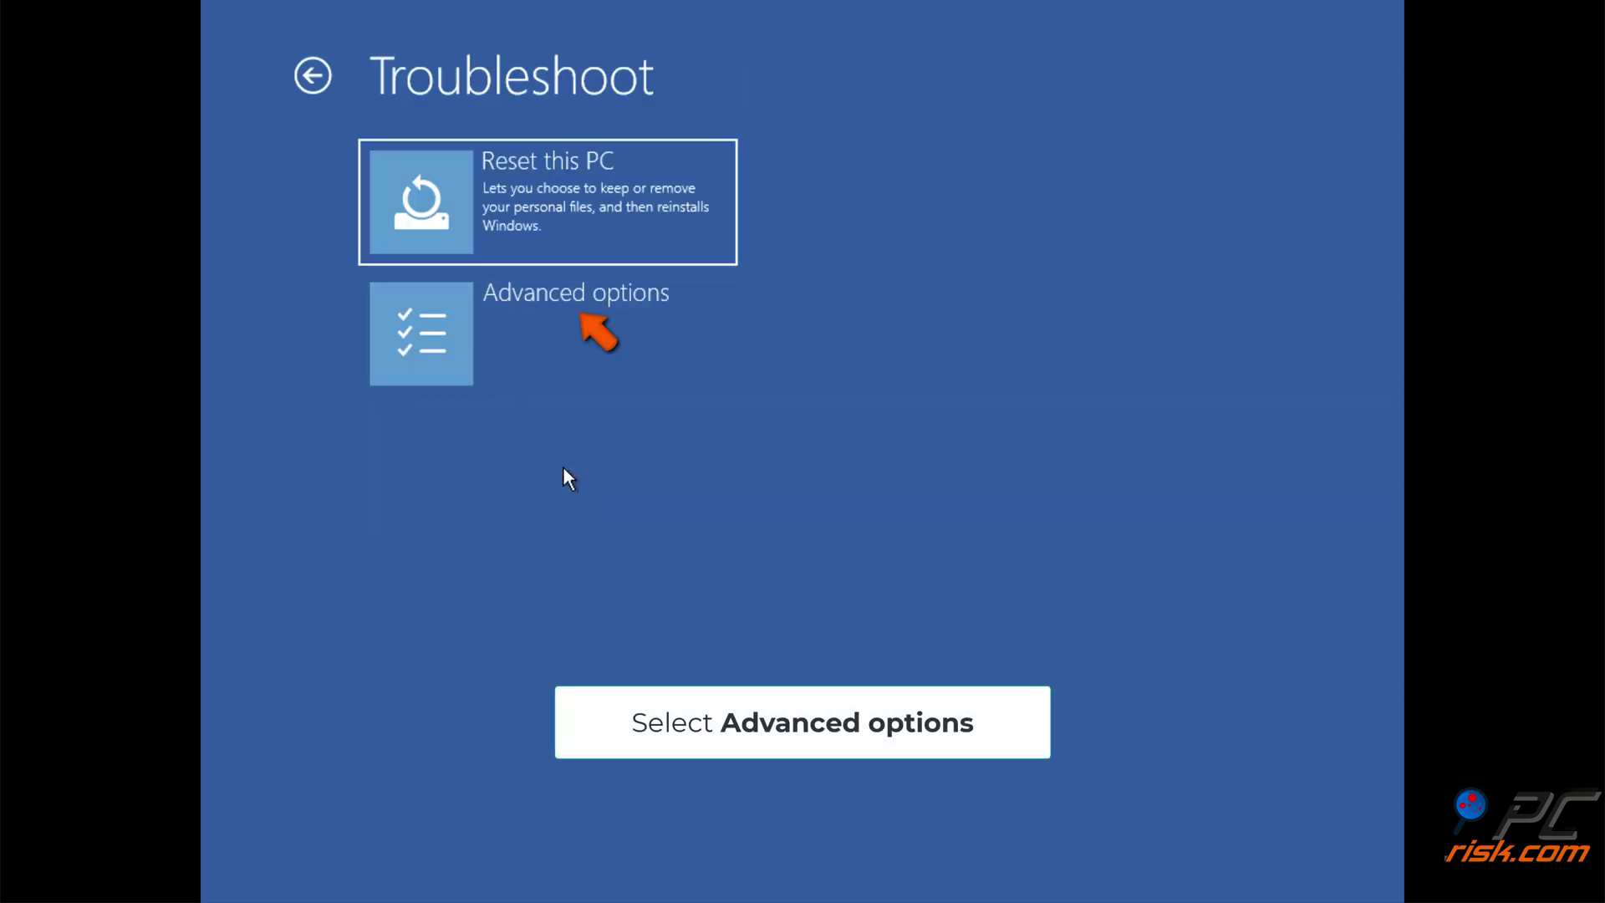
click(546, 338)
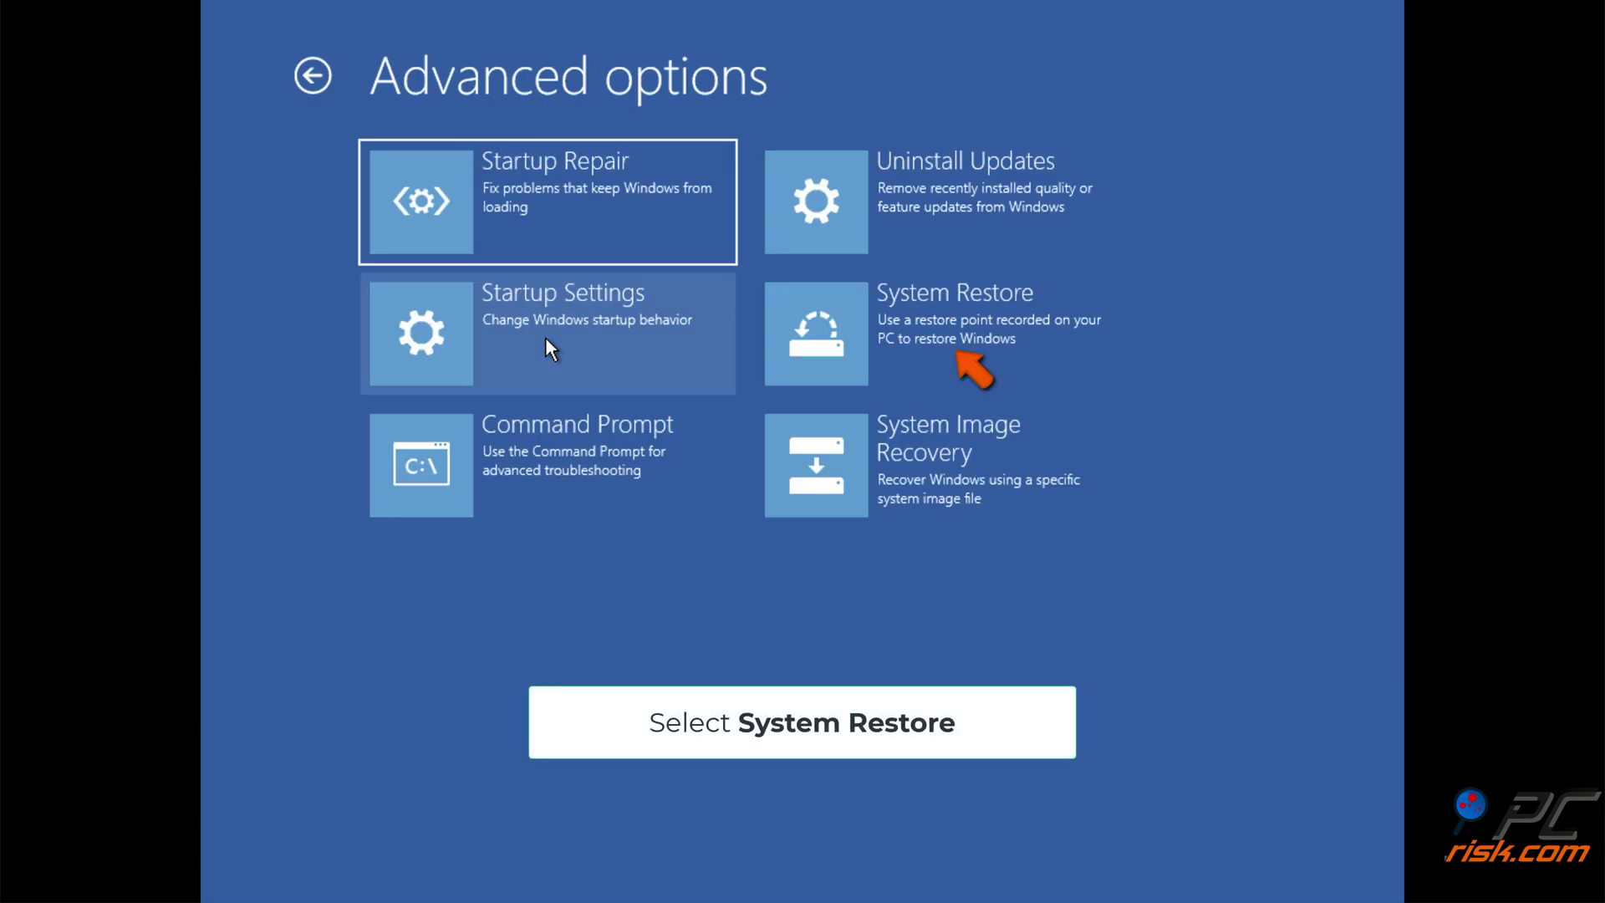
click(958, 354)
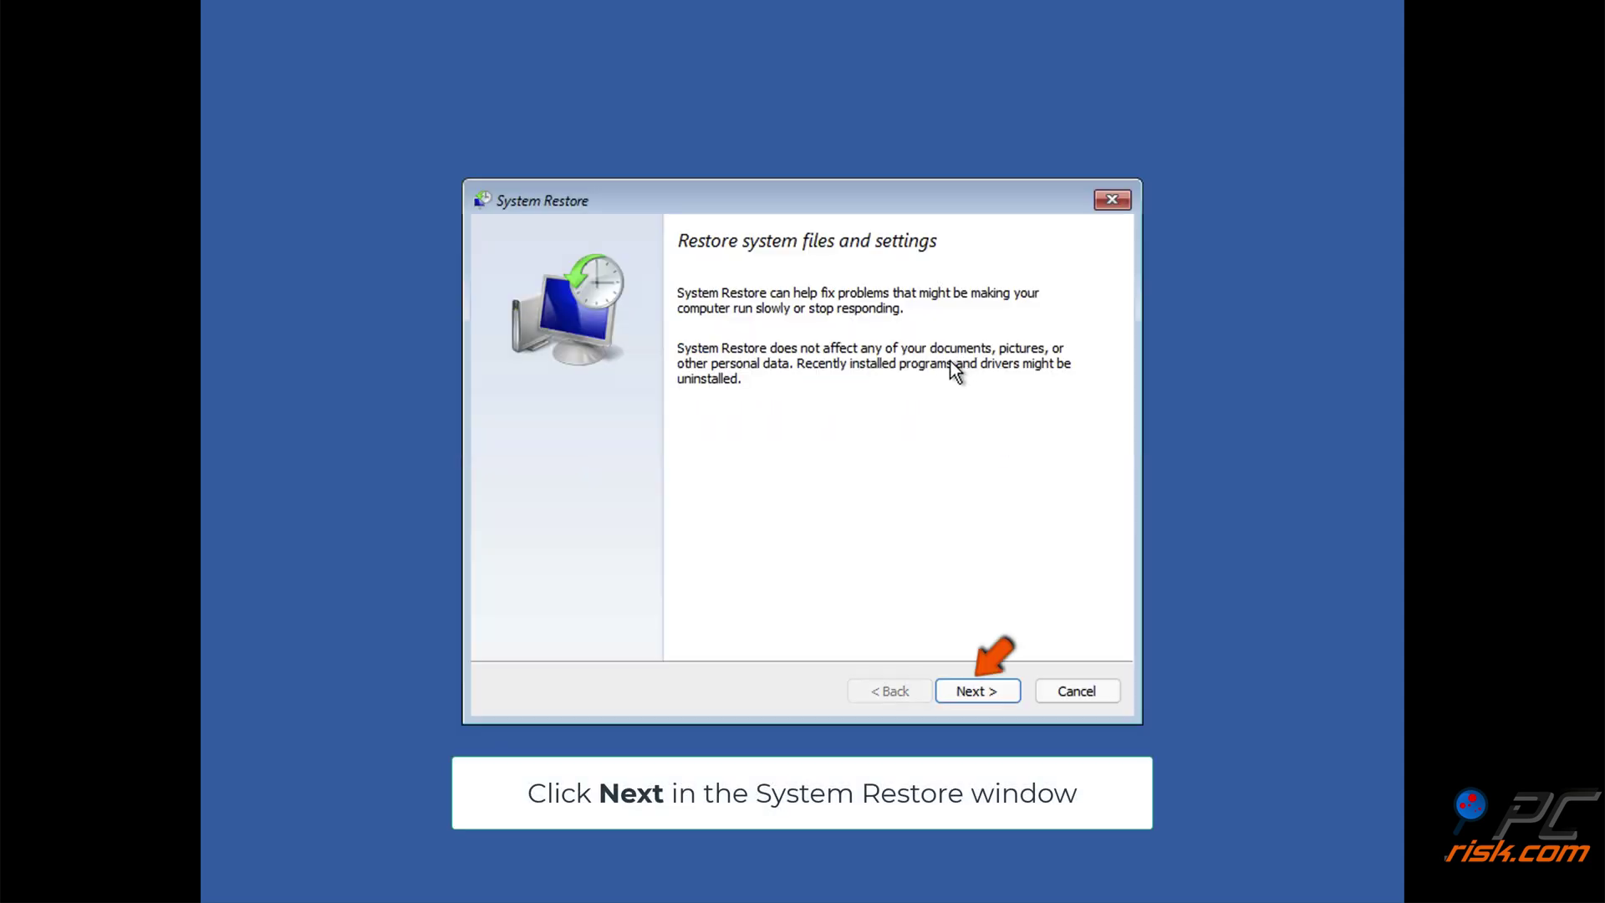
Restore Windows to the 6/27/2023 Windows Modules Installer restore point and restart when it finishes.
click(980, 697)
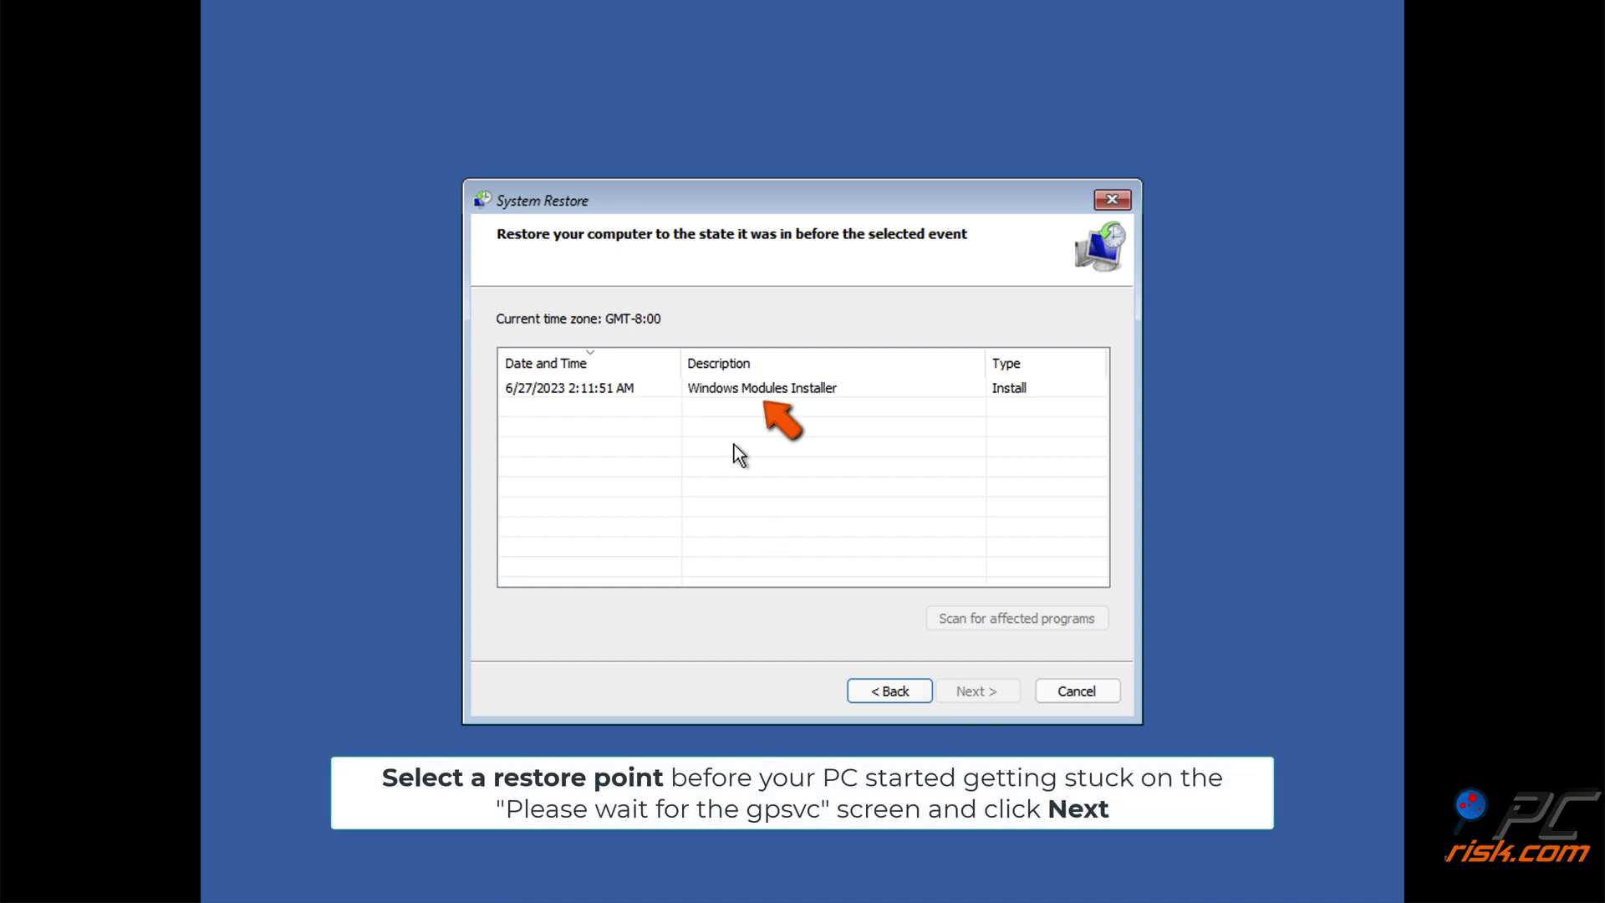
click(719, 394)
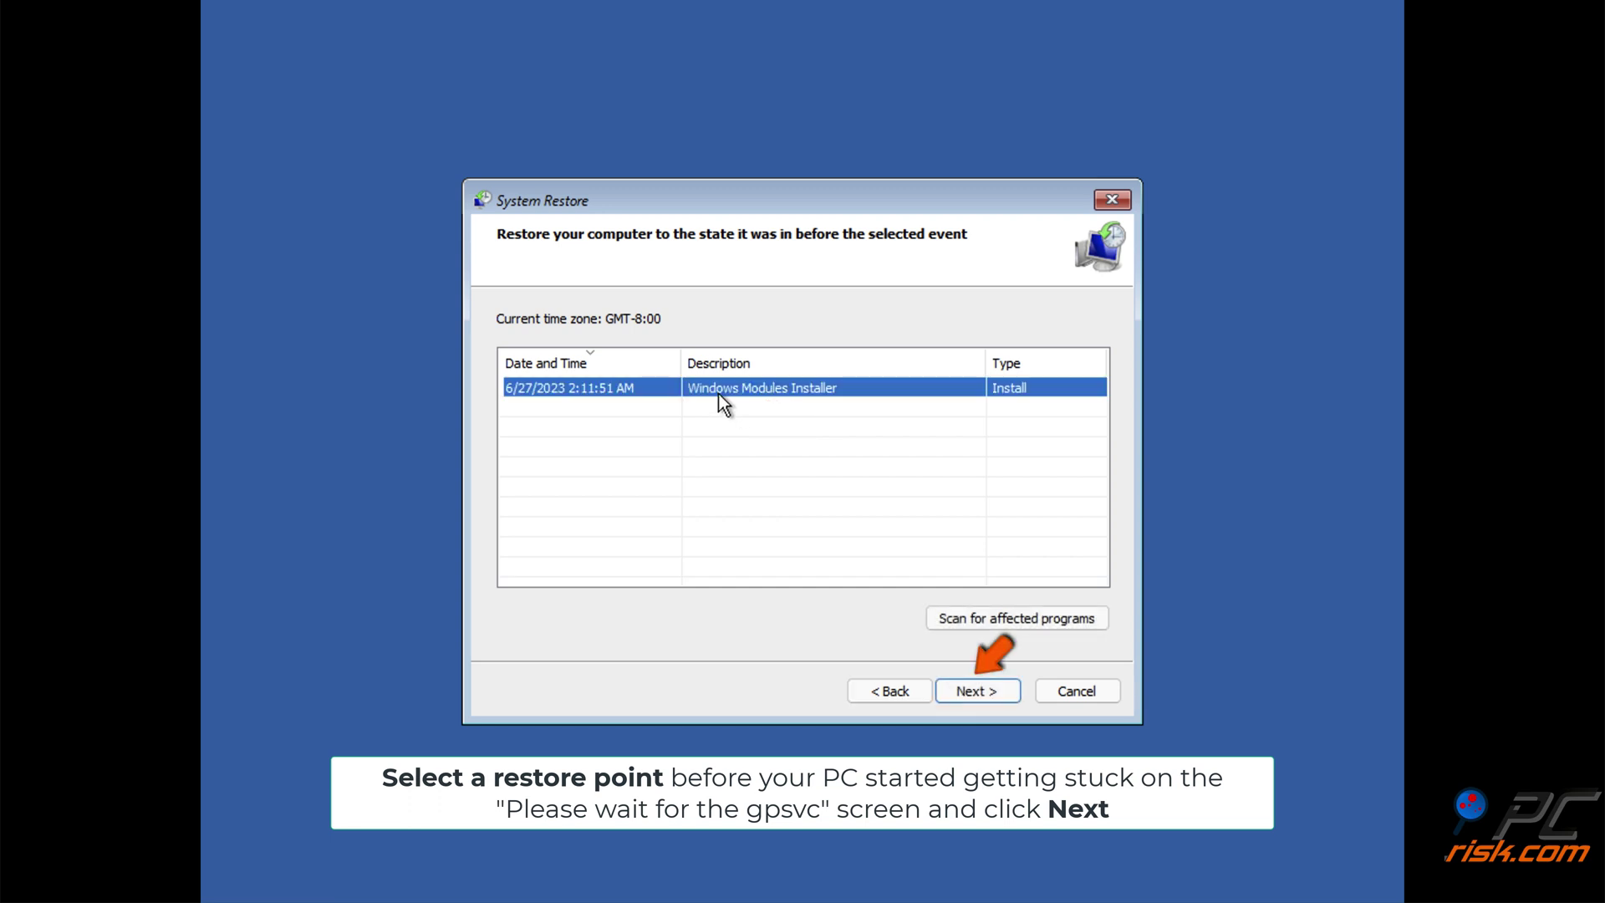
click(975, 701)
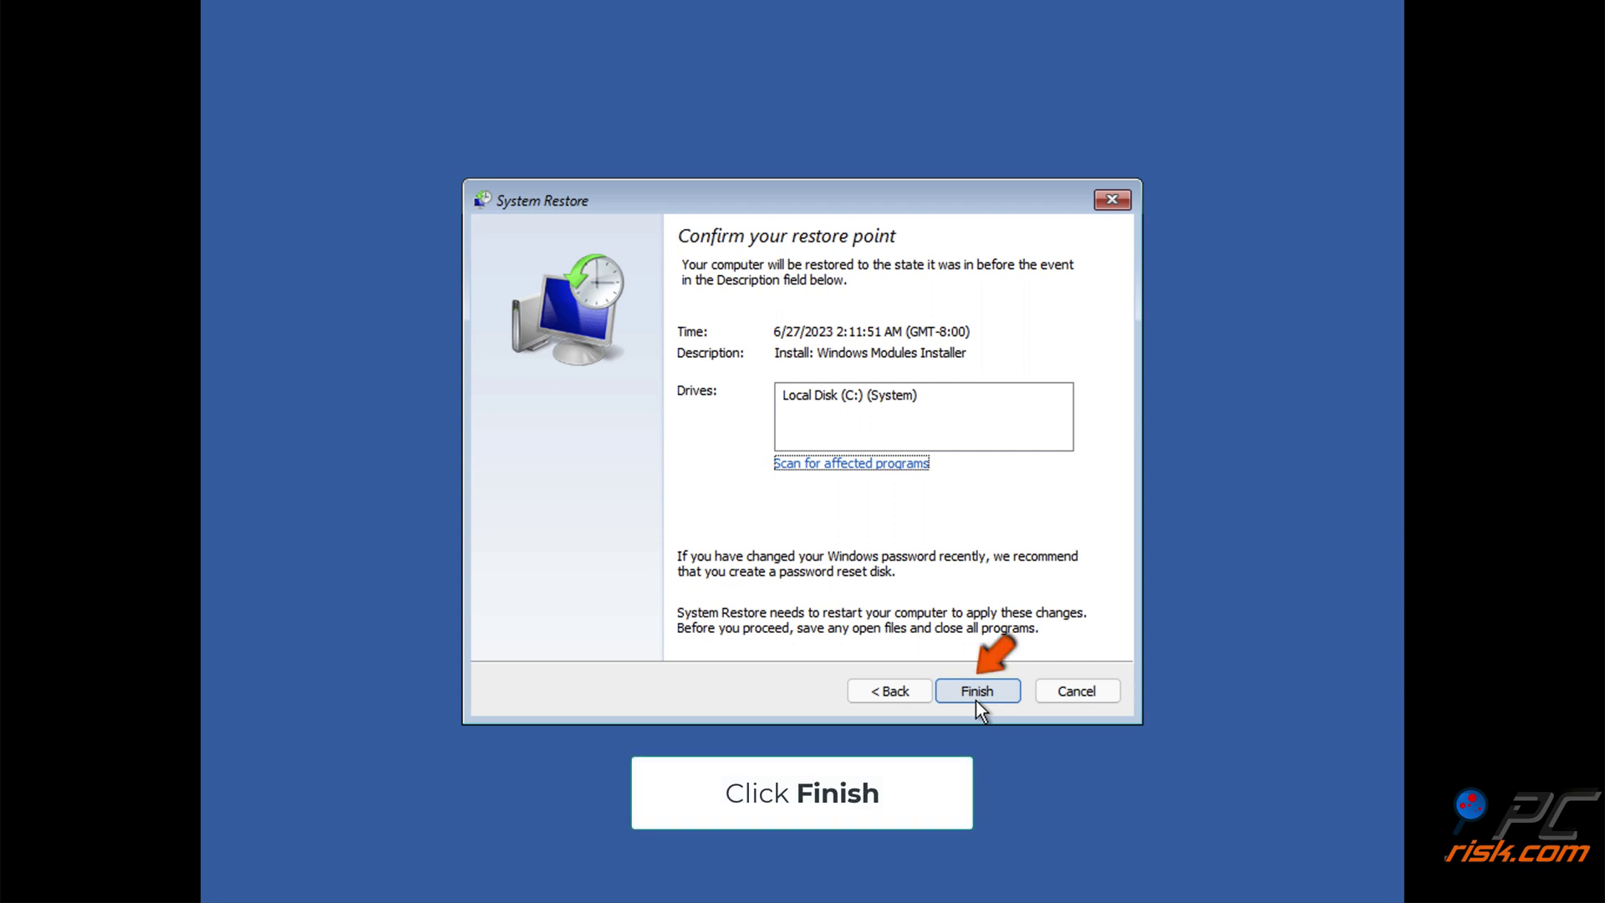
click(975, 699)
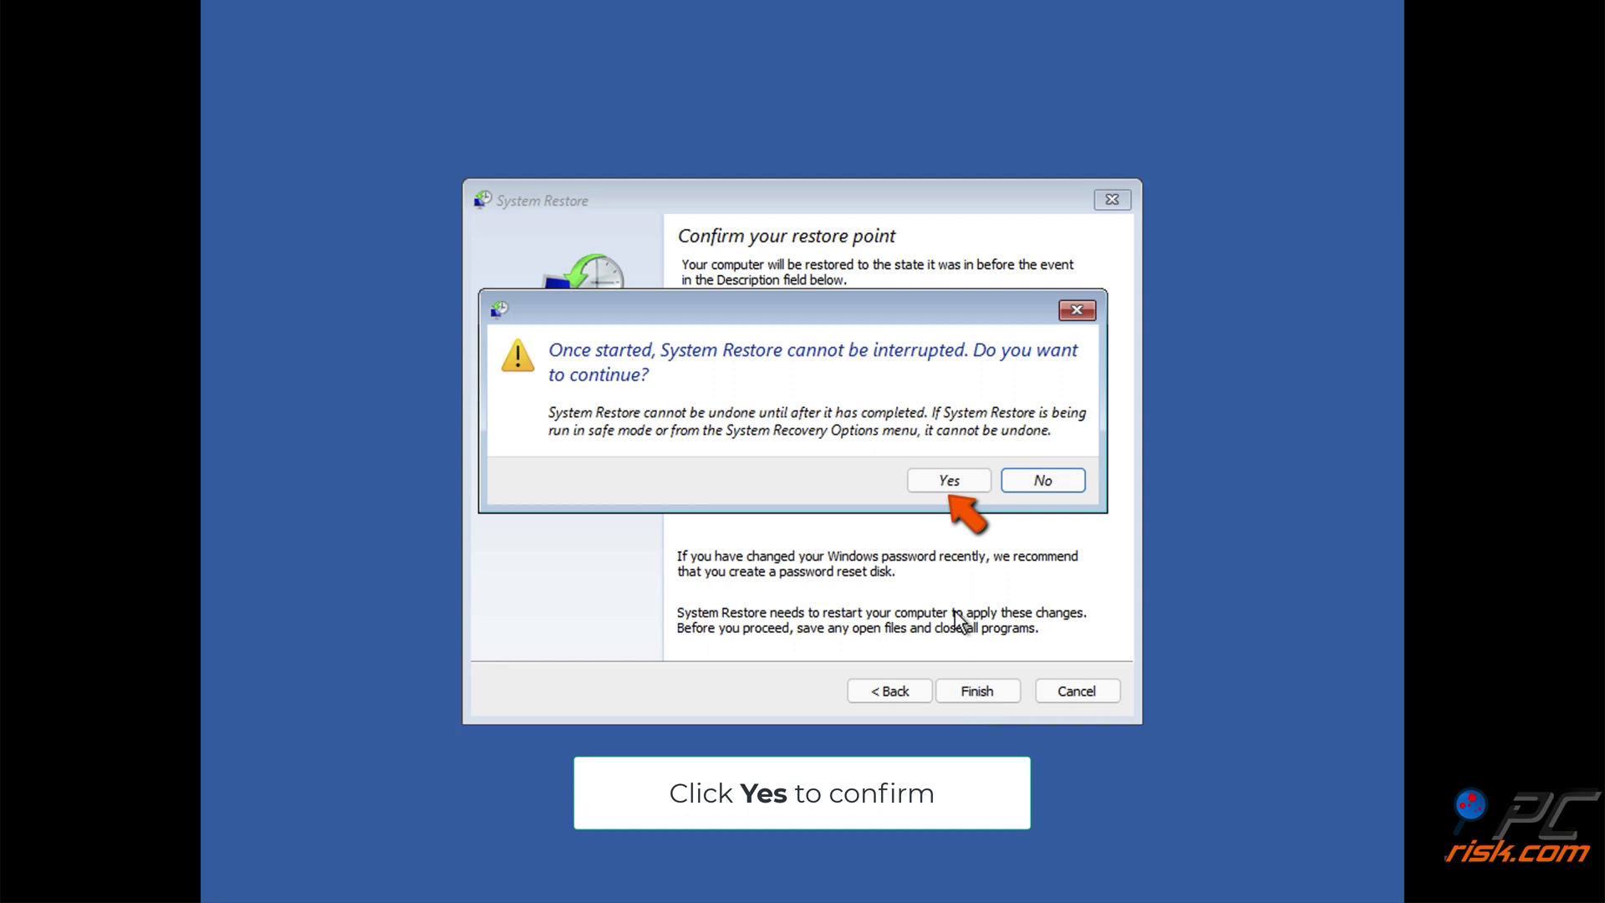
click(948, 481)
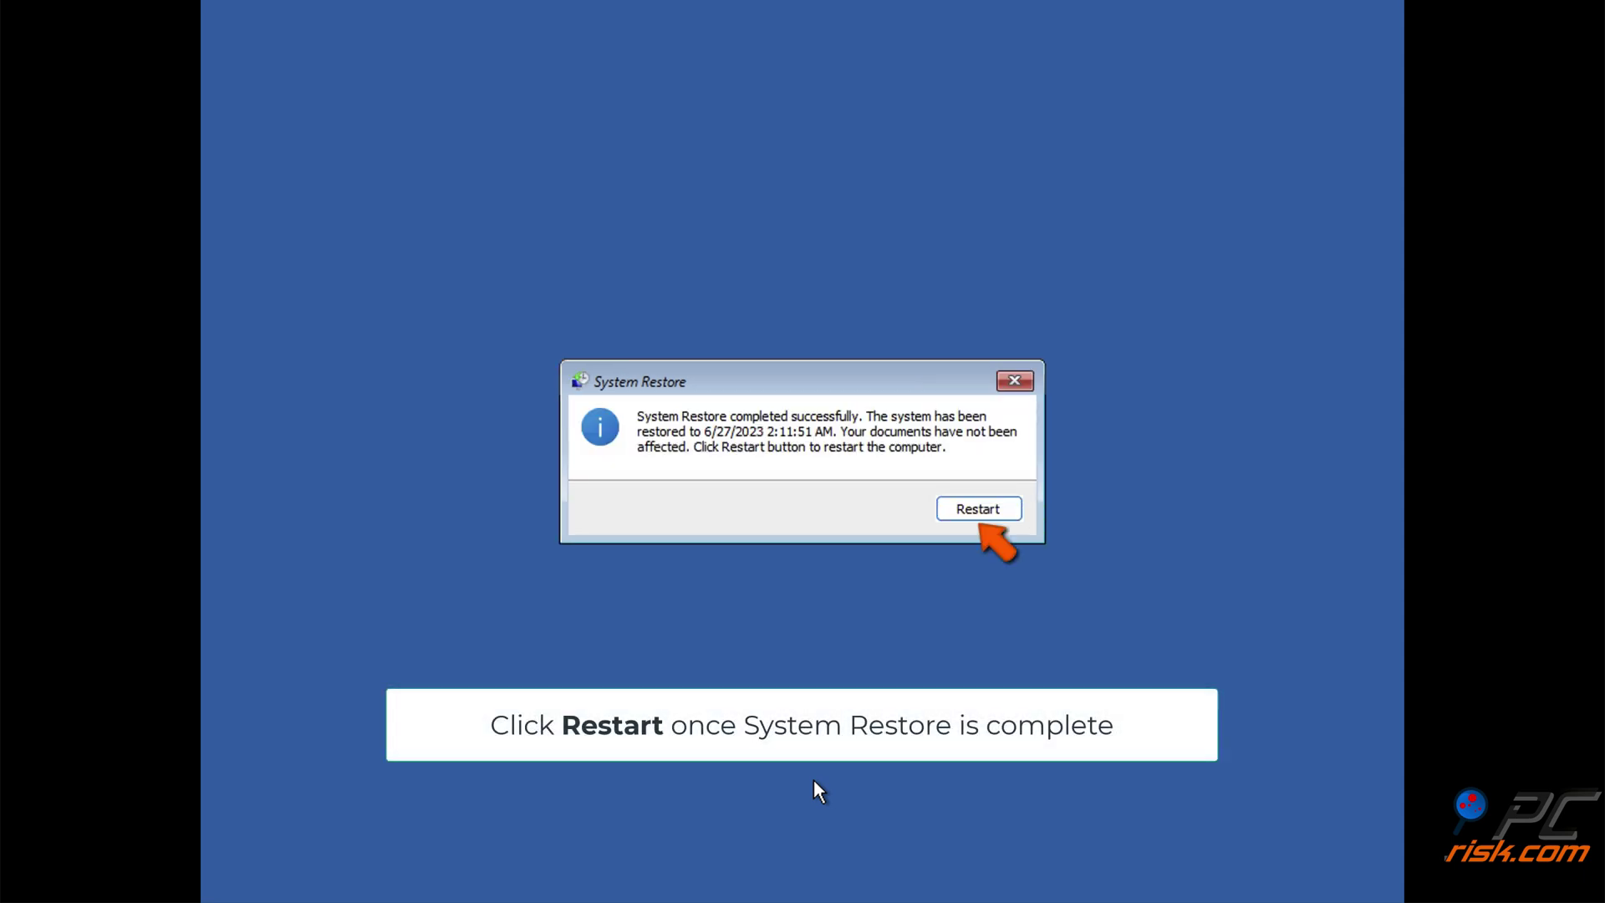
click(978, 518)
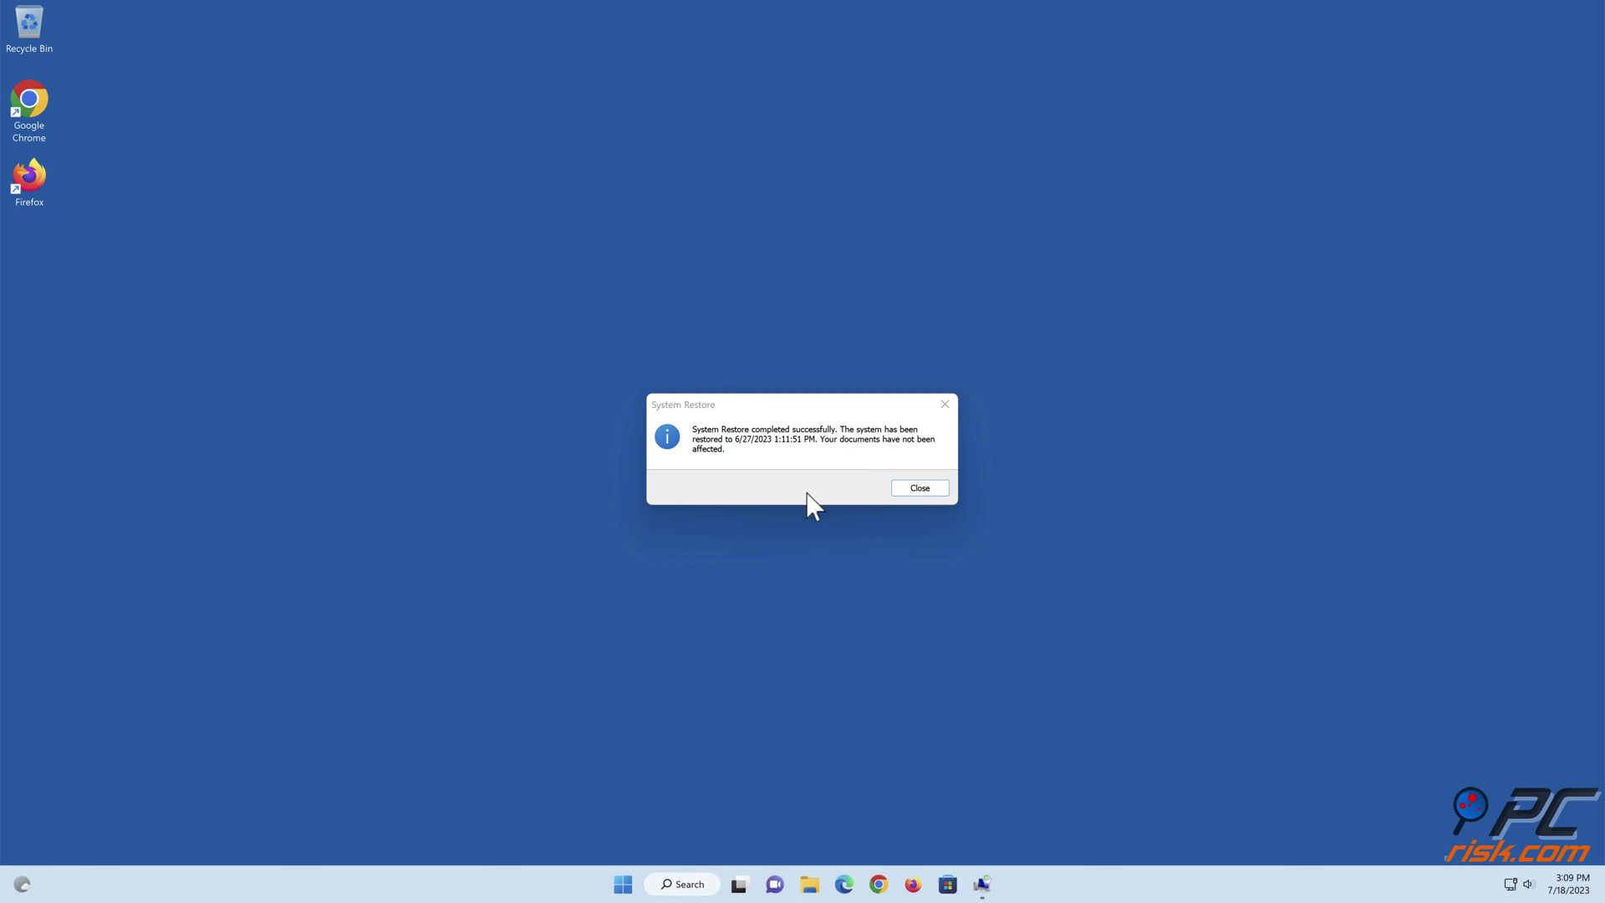
Close the 'System Restore completed successfully' message.
click(920, 488)
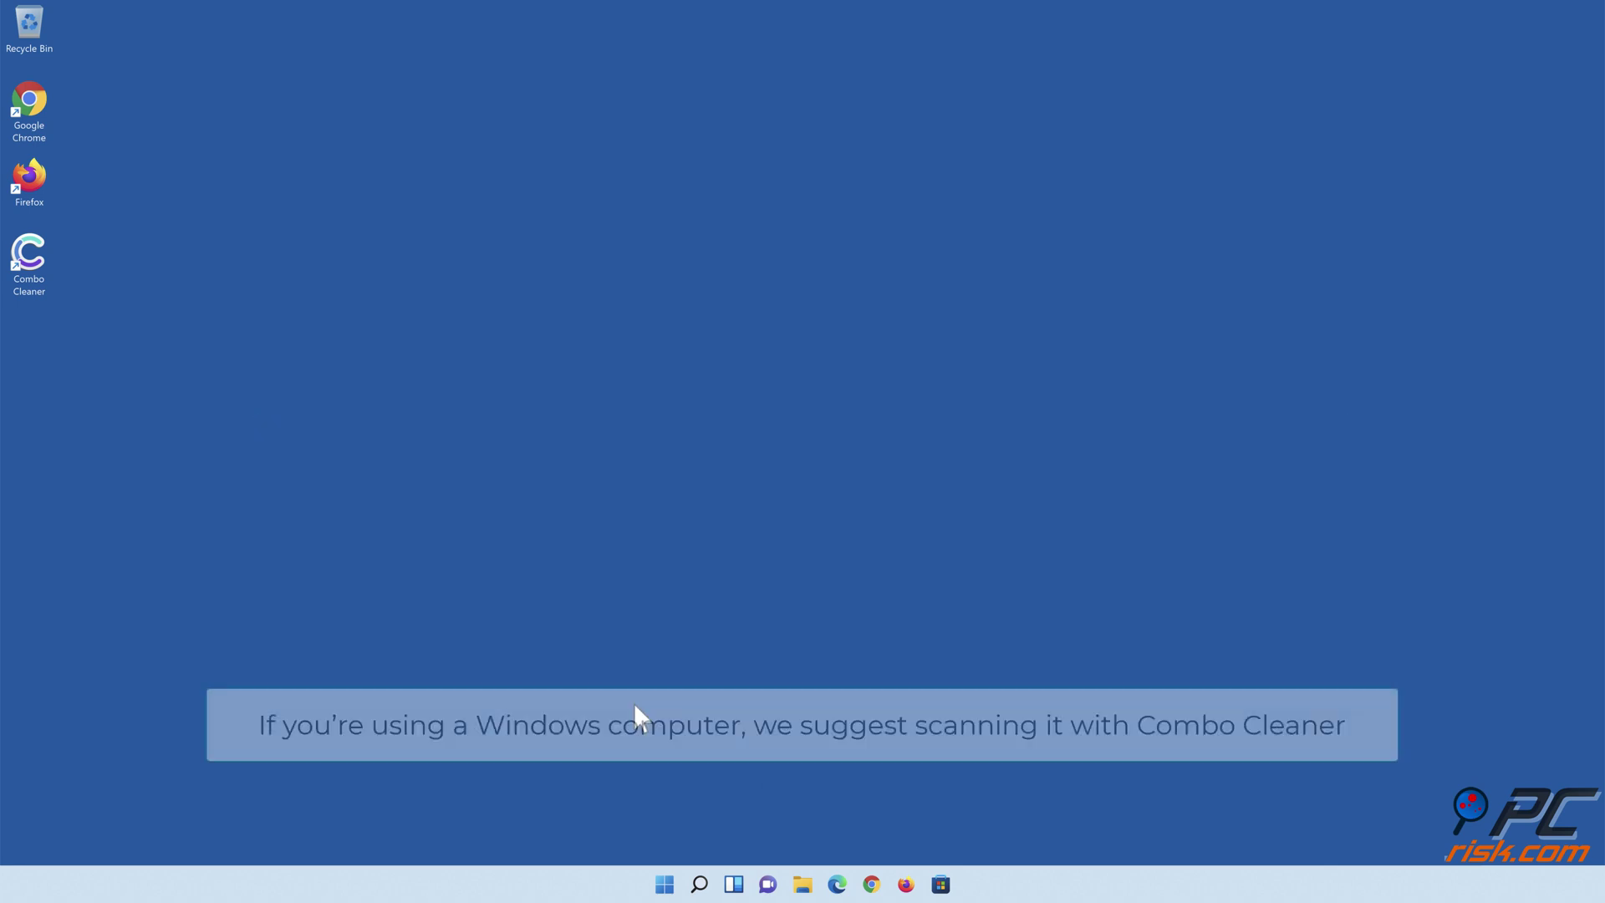
Scan with Combo Cleaner, quarantine the 323 detected threats, and enable real-time Anti-malware protection.
double_click(41, 284)
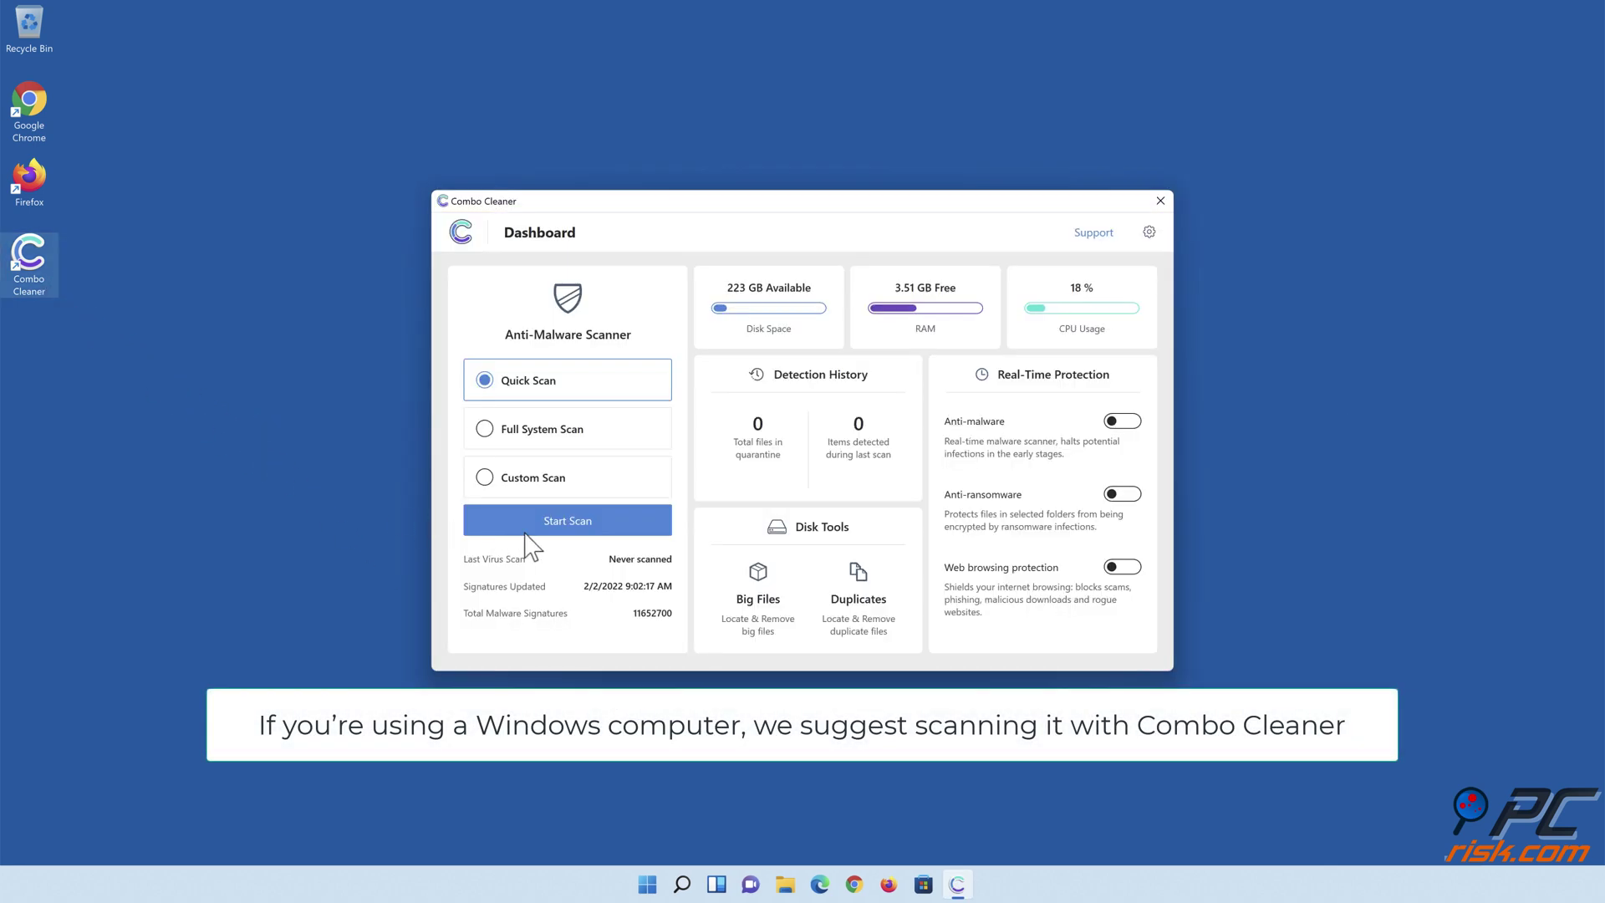
click(568, 531)
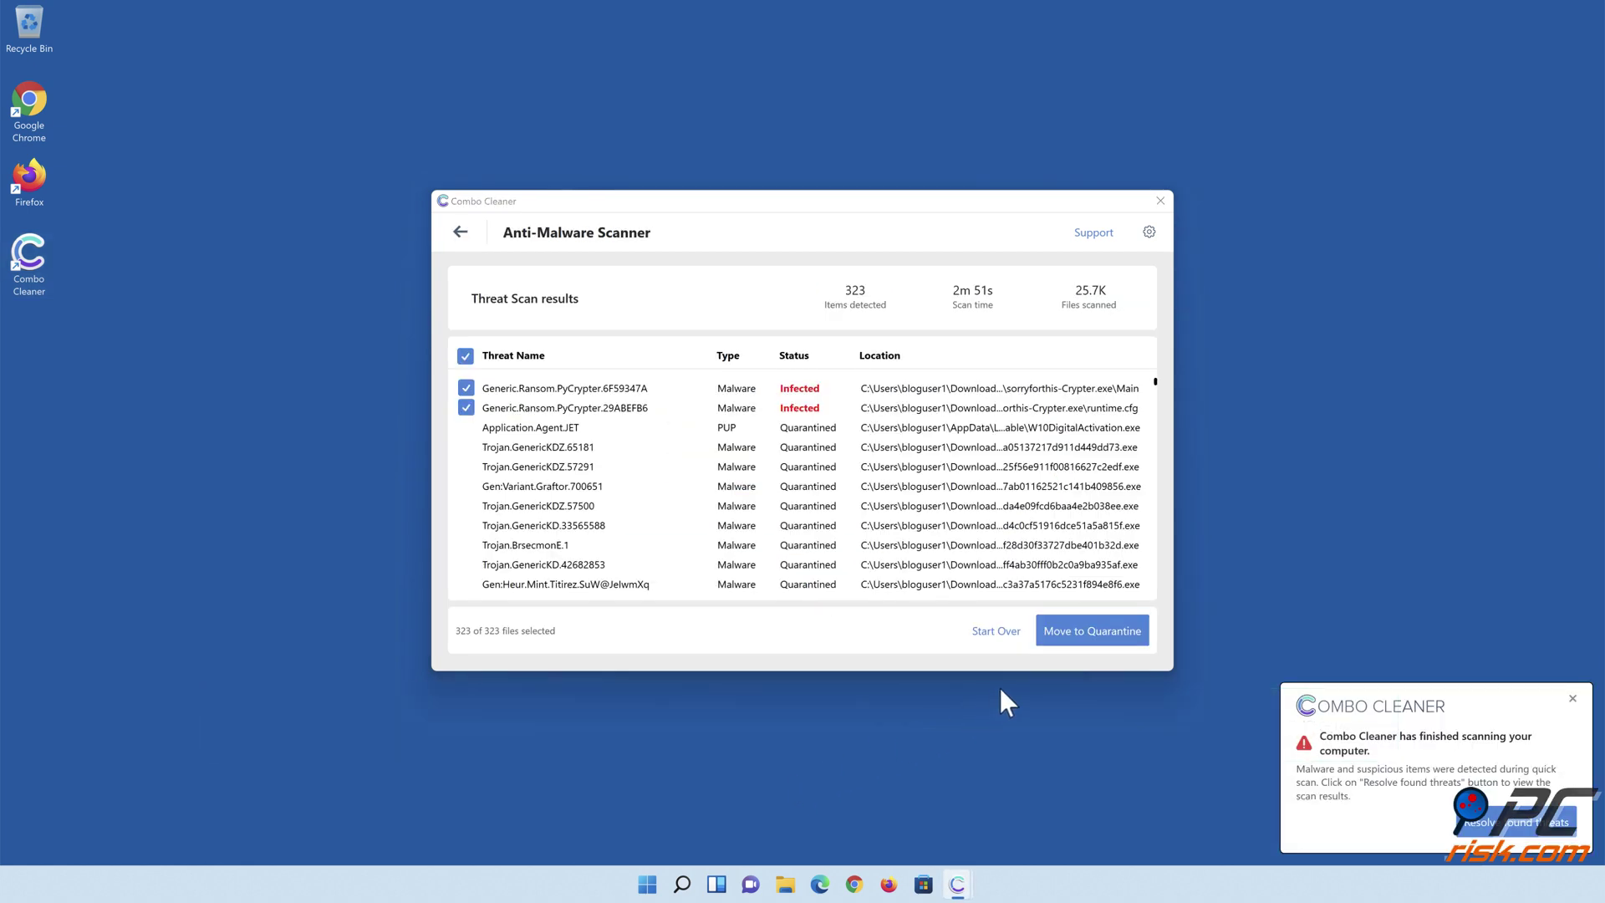
click(1086, 640)
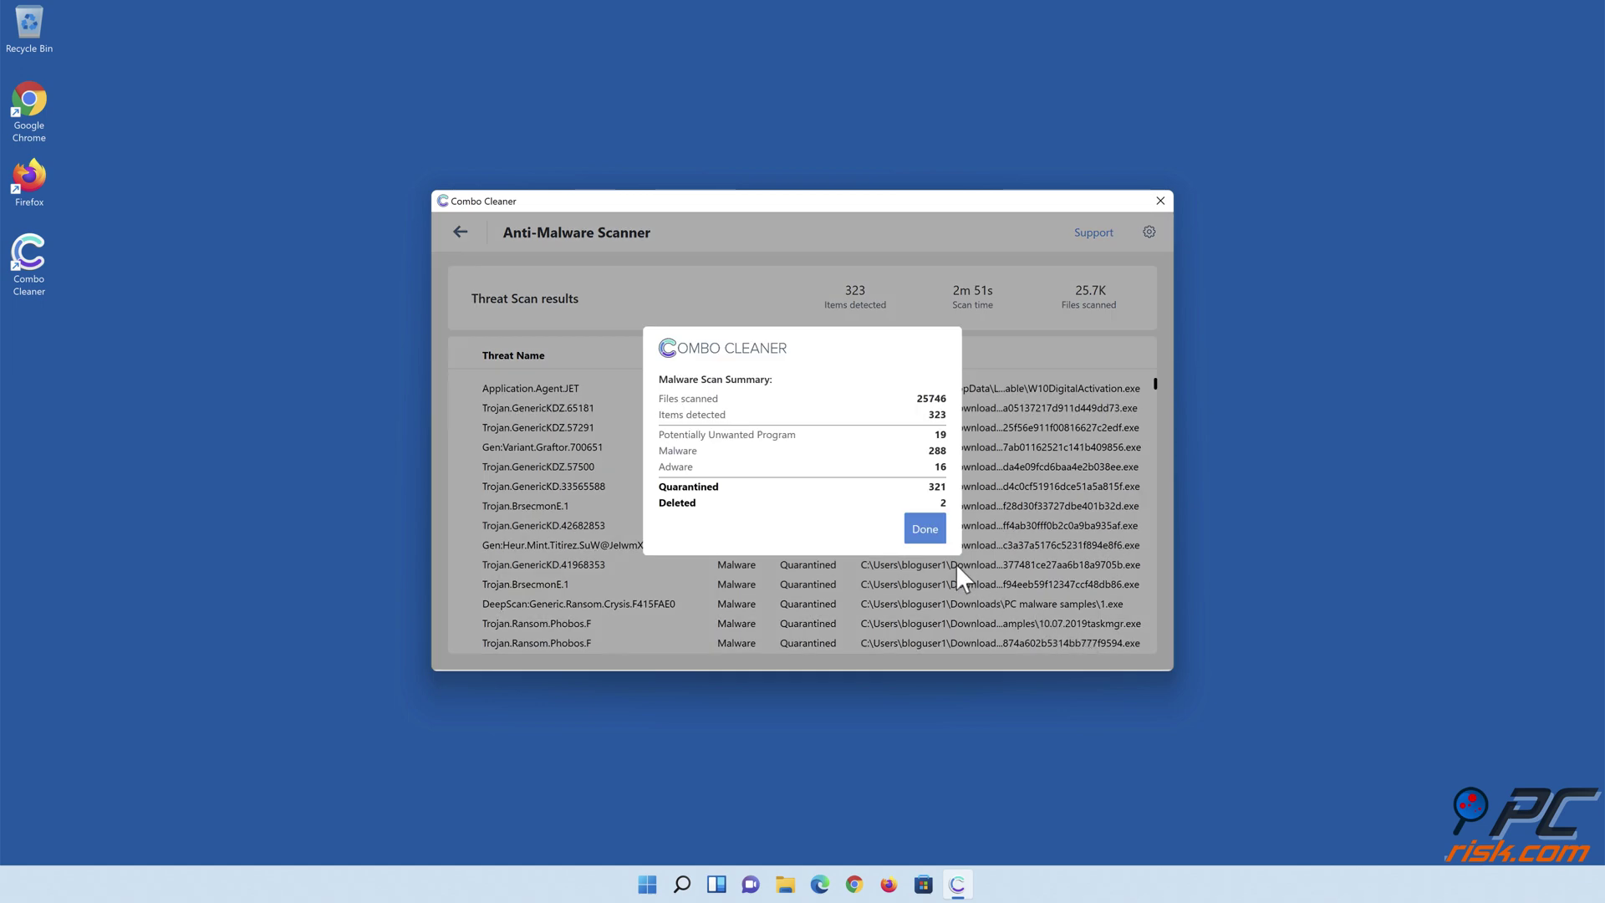
click(925, 535)
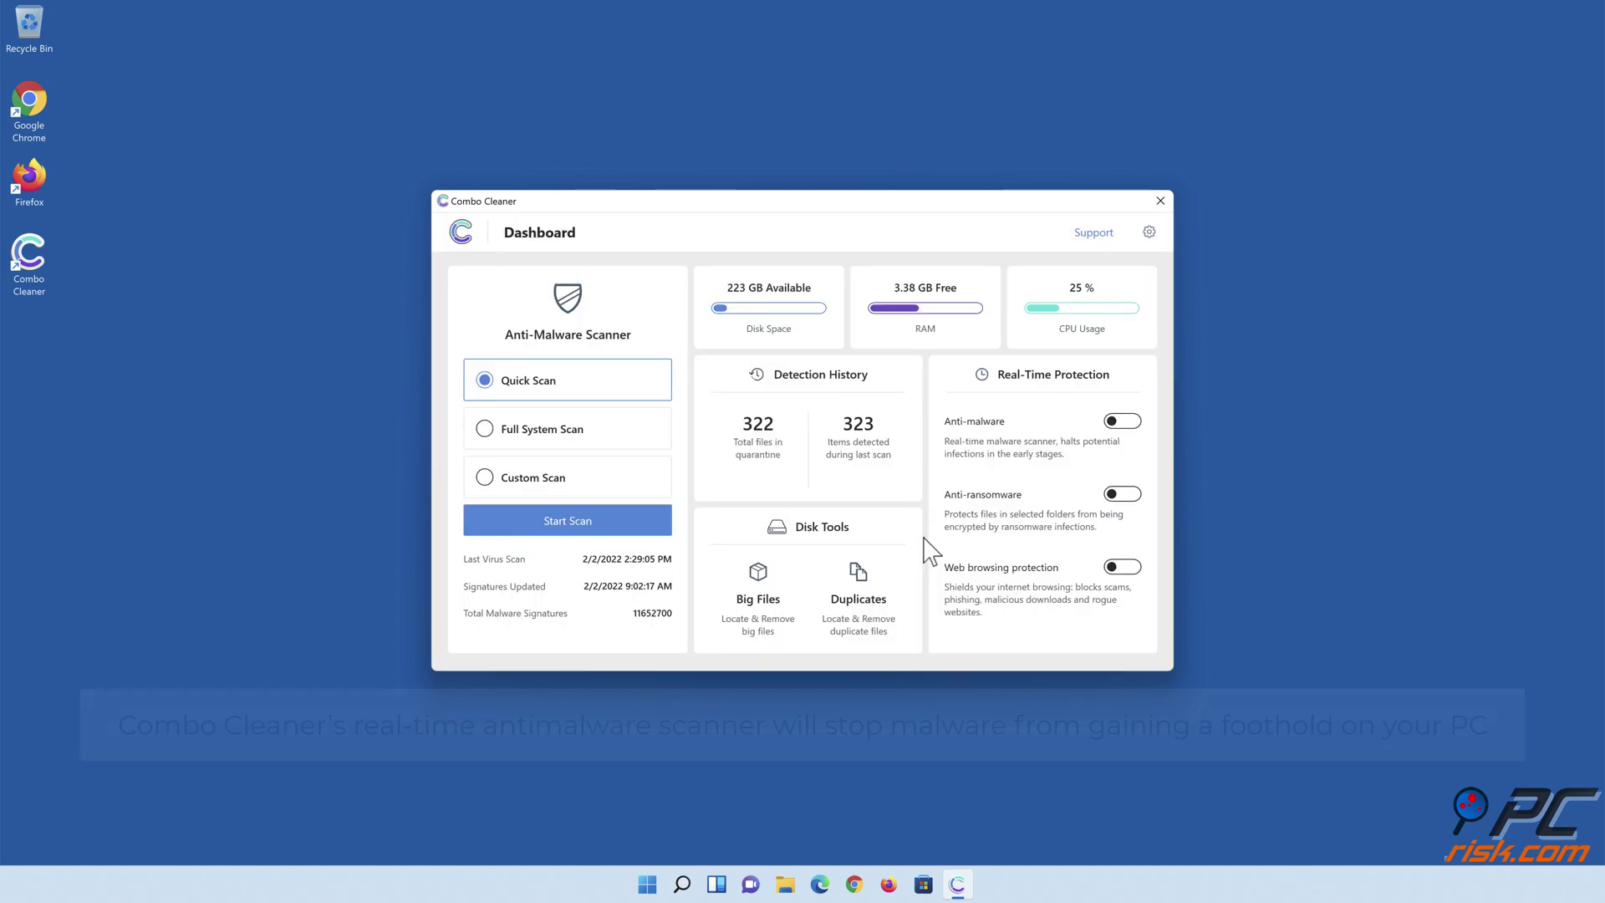
click(1121, 426)
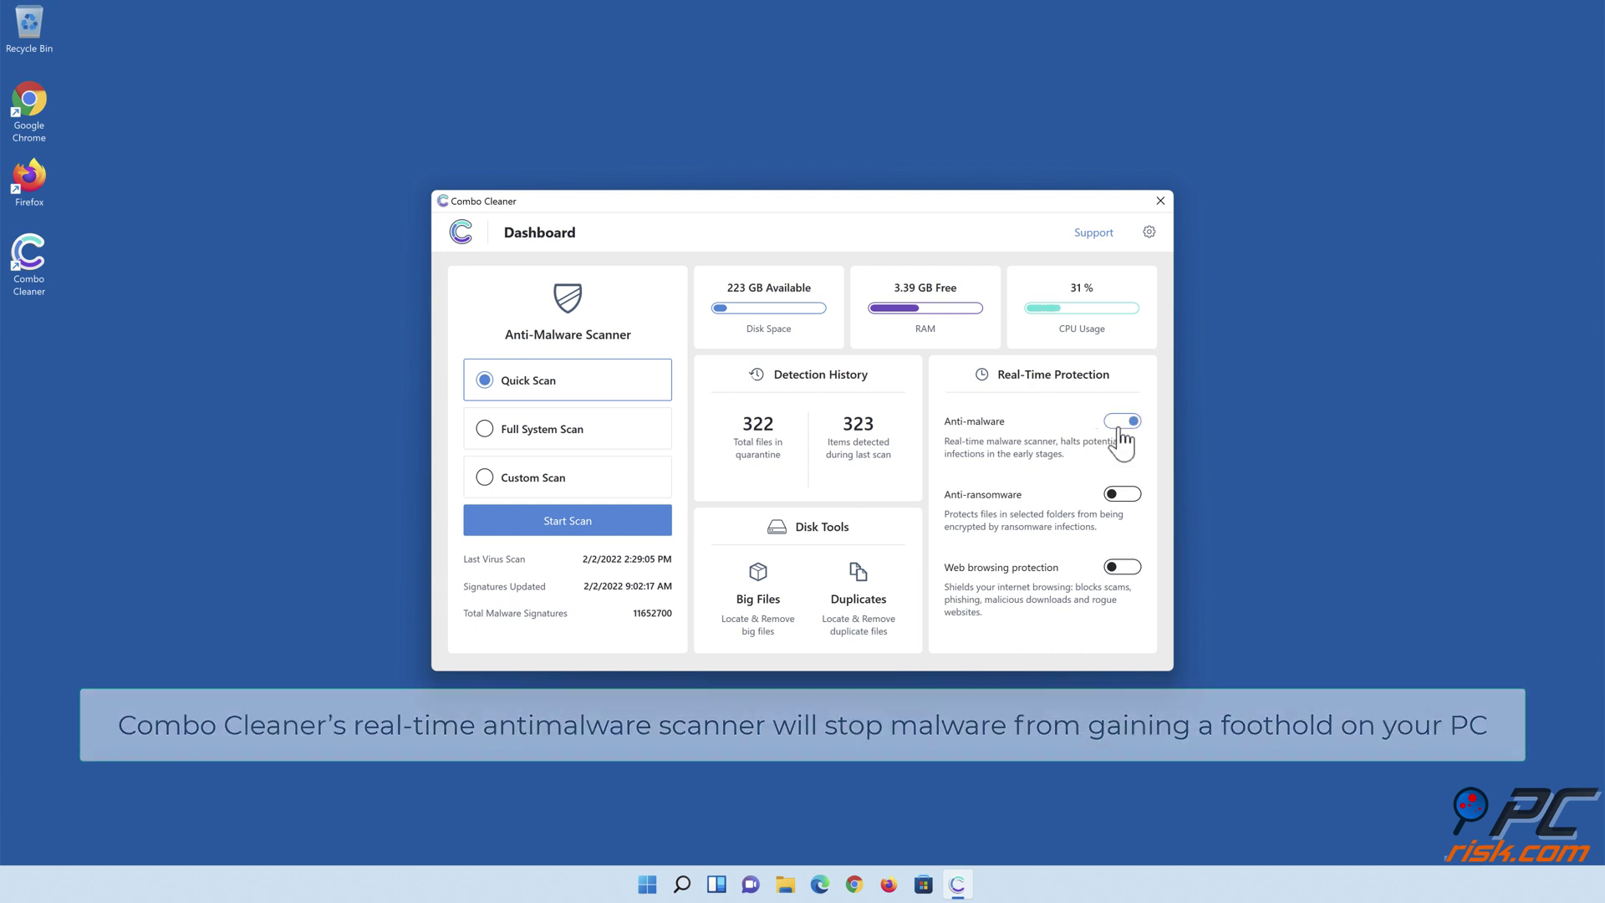
Enable Anti-ransomware guarding the Libraries > Documents folder, then turn on Web browsing protection.
click(1121, 494)
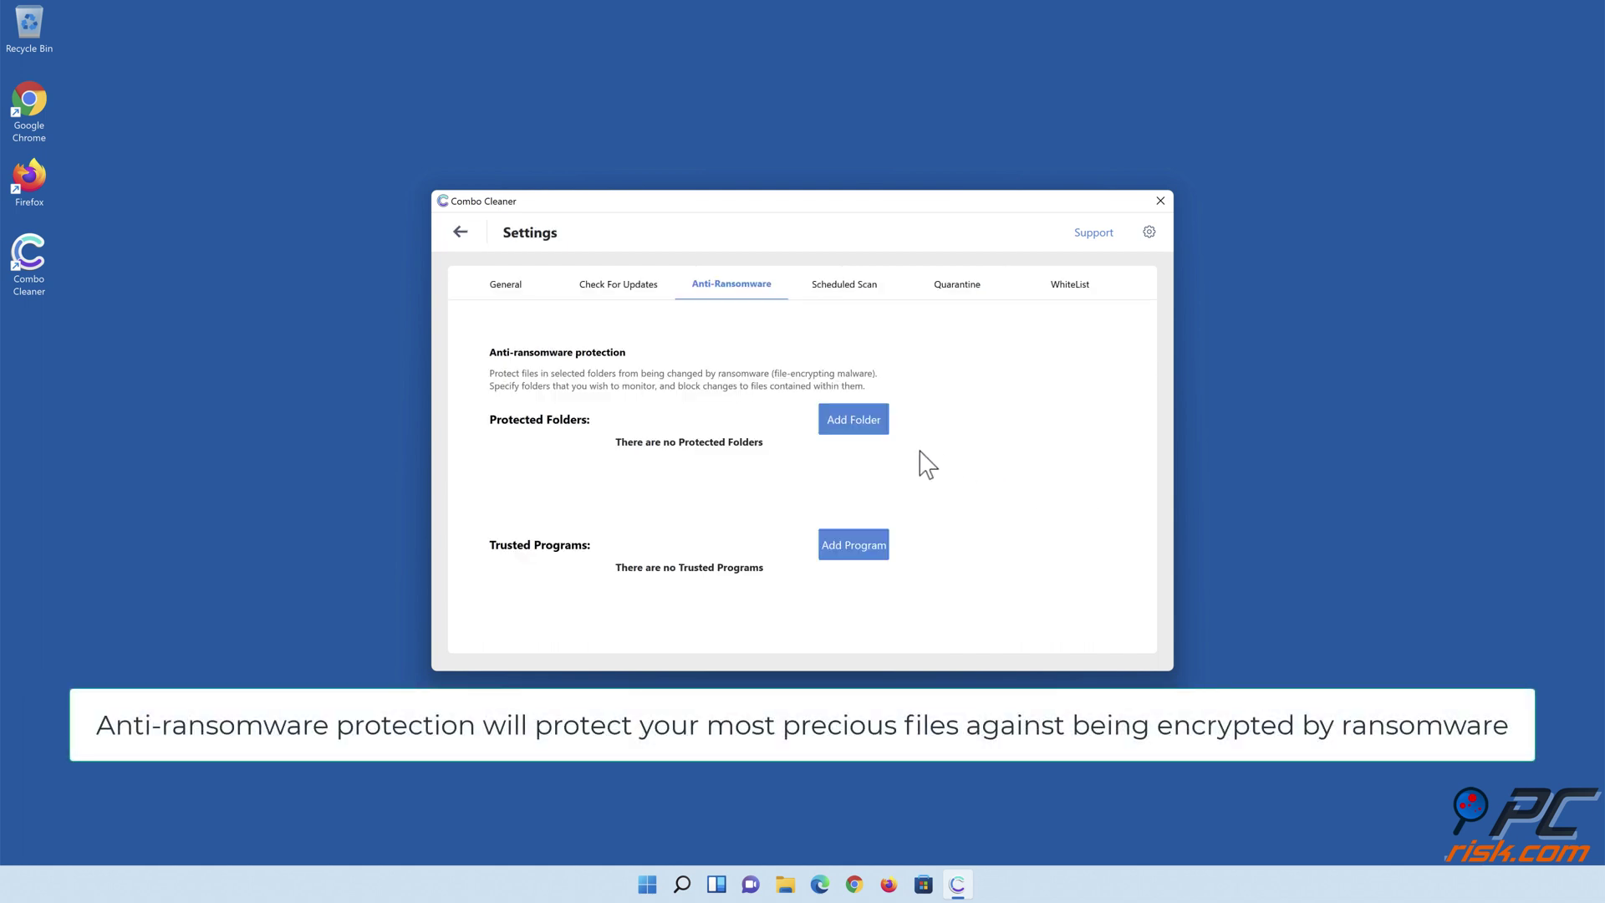
click(854, 424)
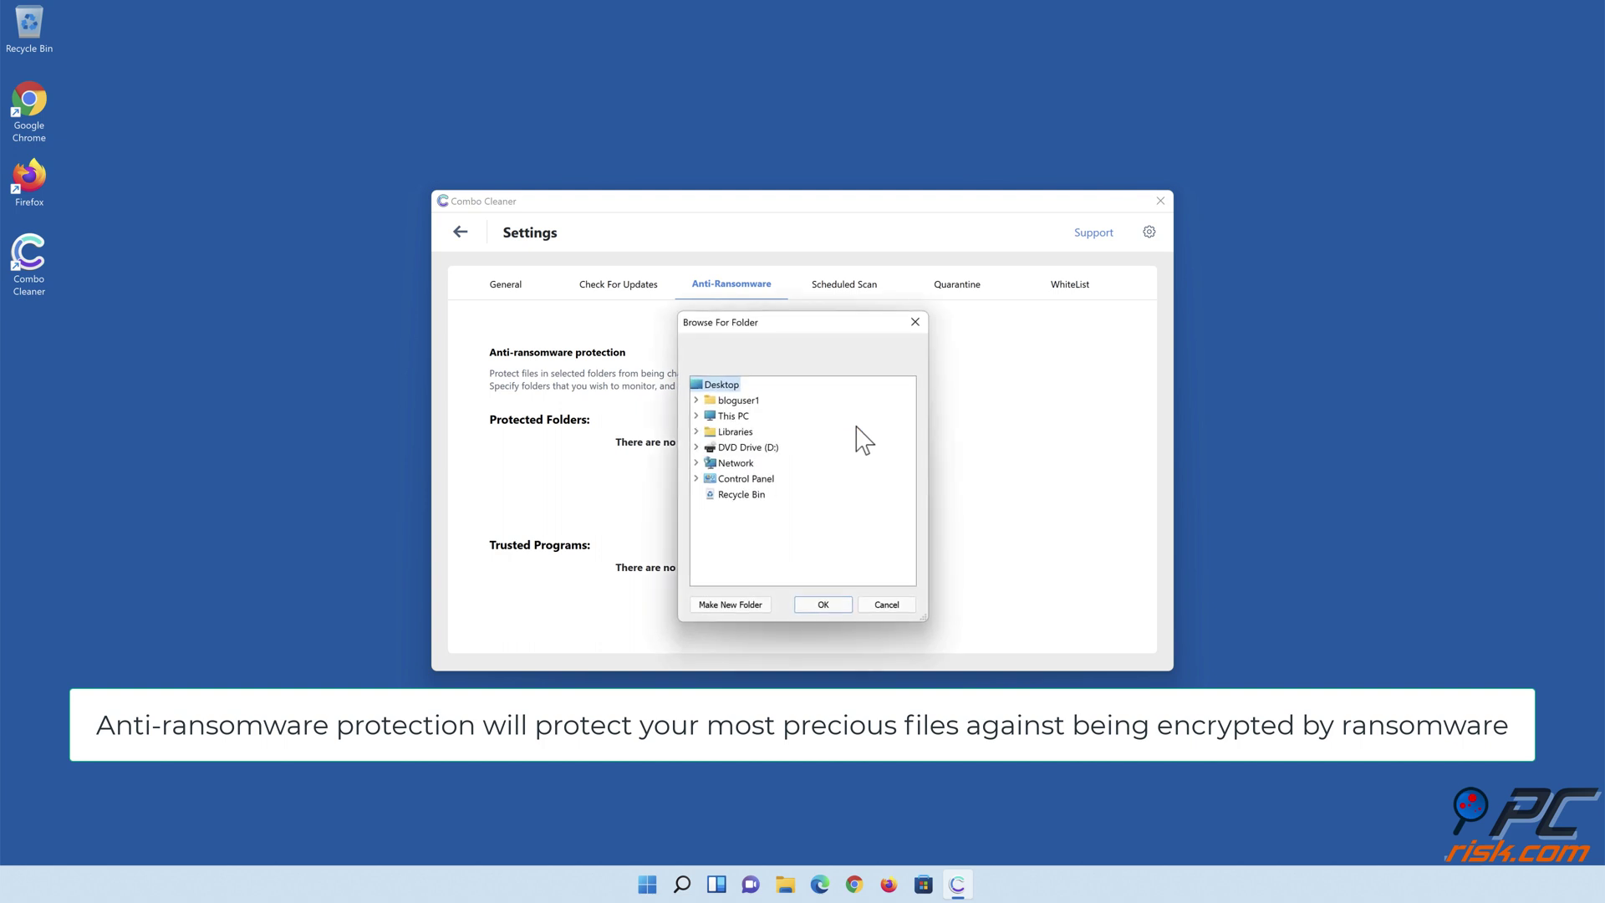
click(696, 431)
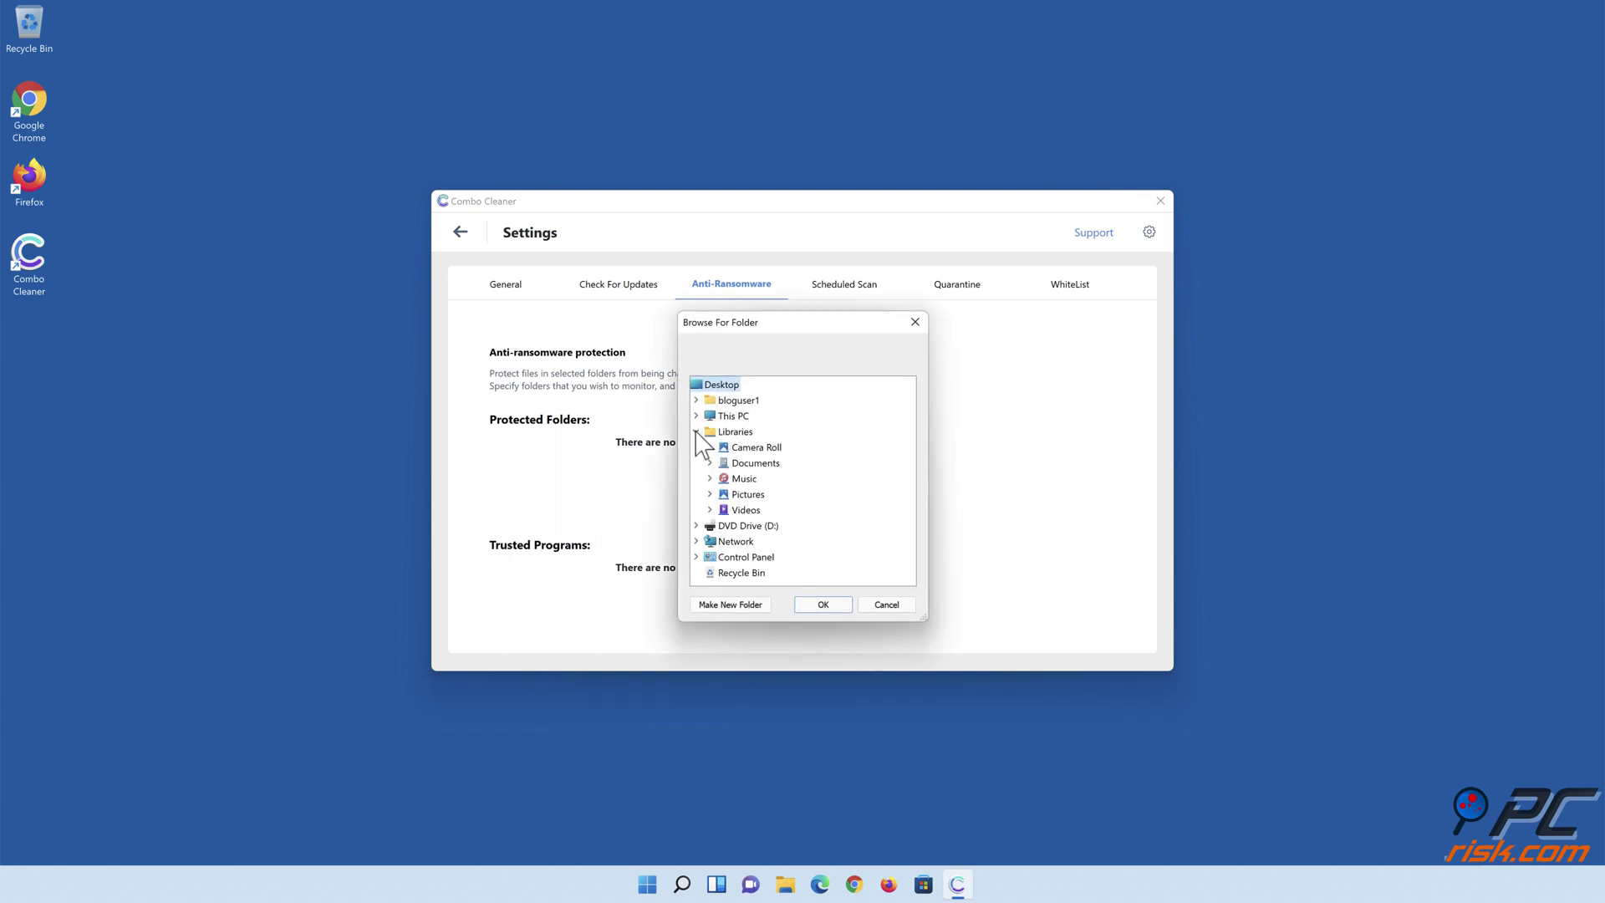
click(709, 462)
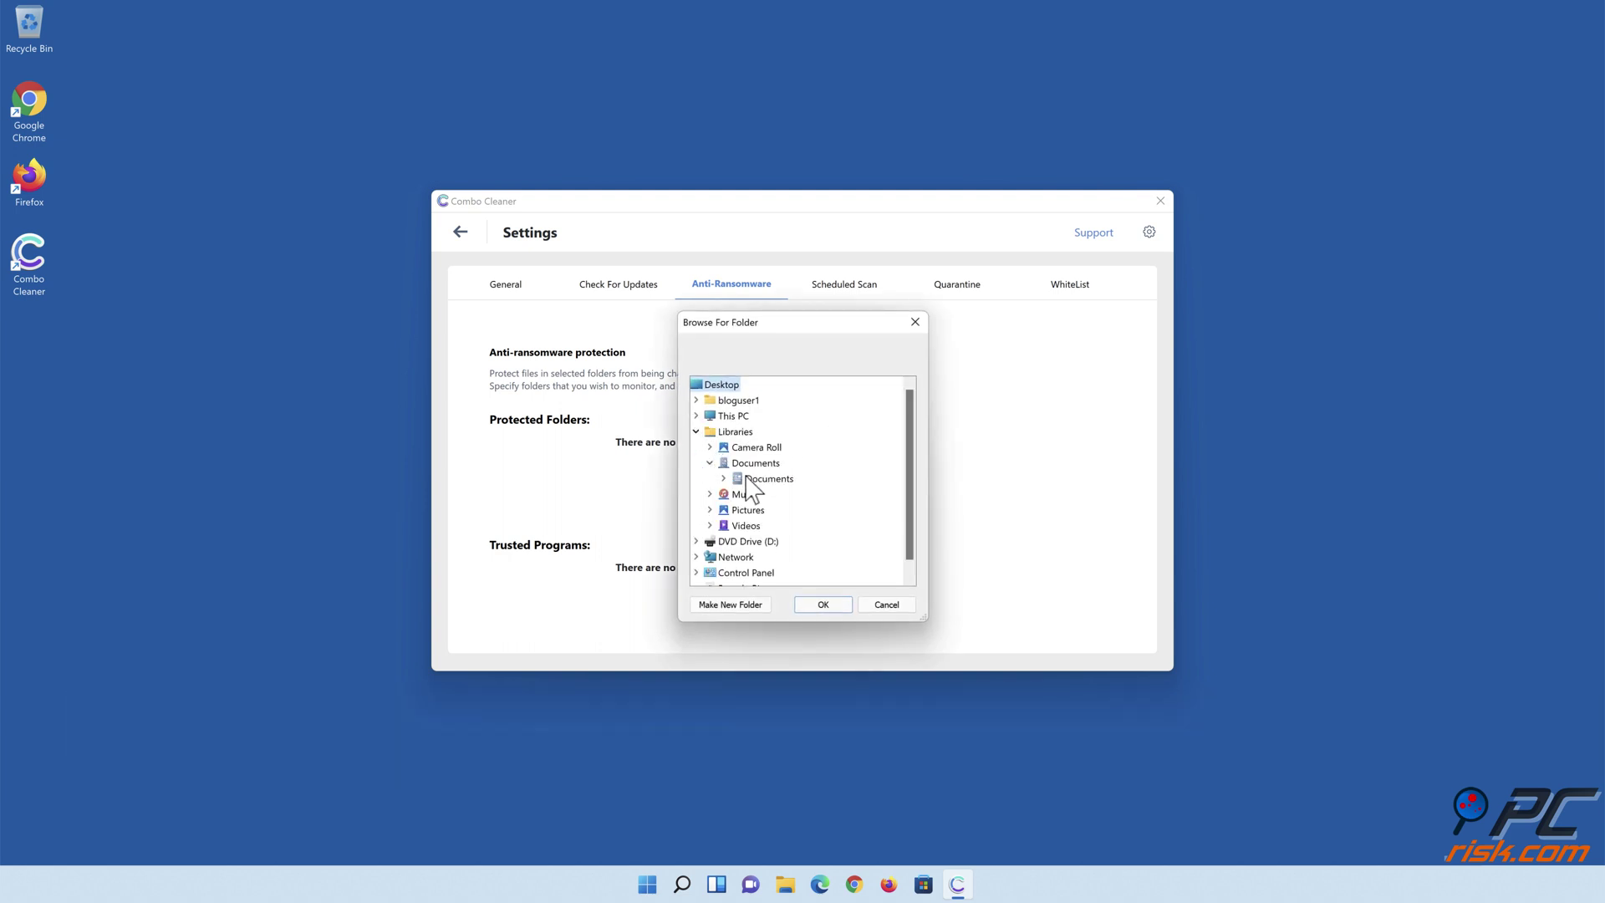
click(754, 482)
click(824, 605)
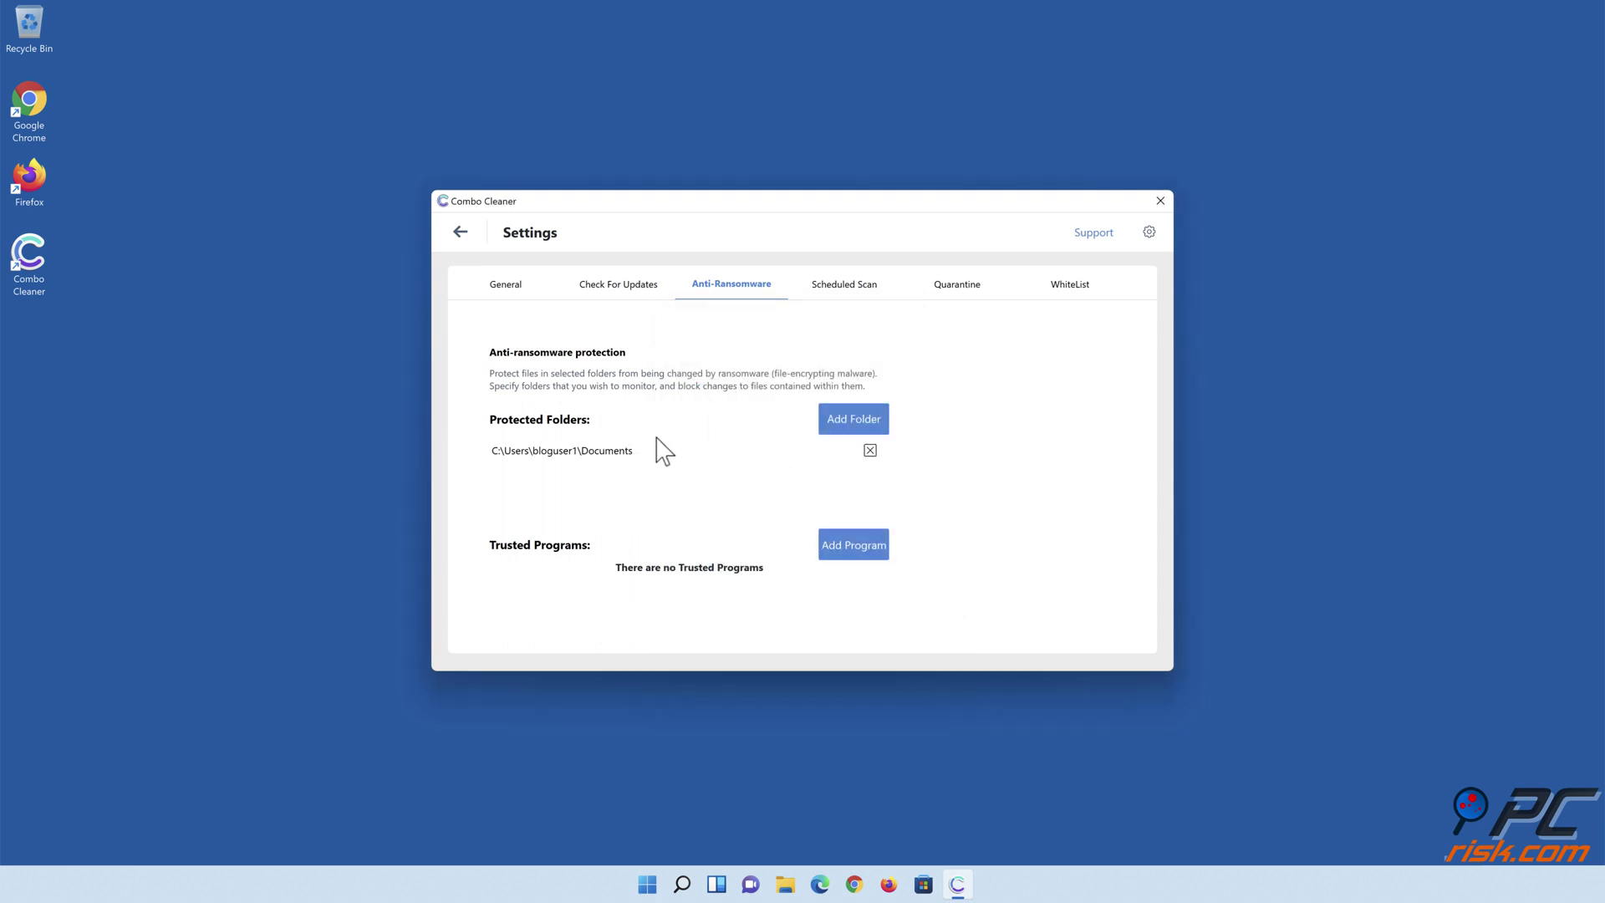
click(464, 235)
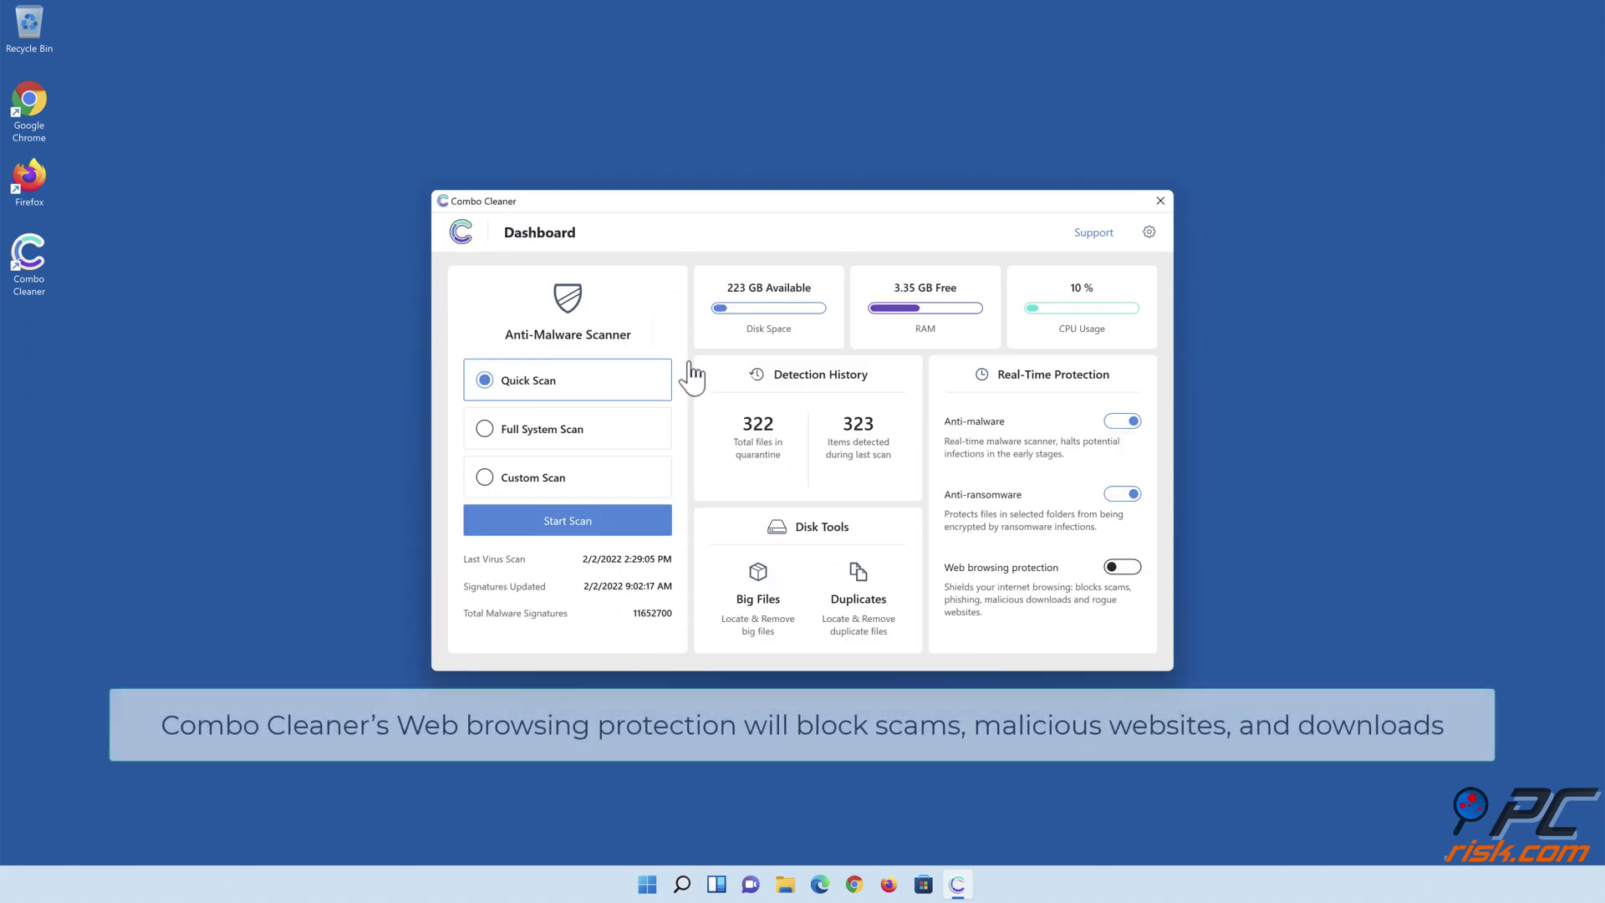
click(1124, 572)
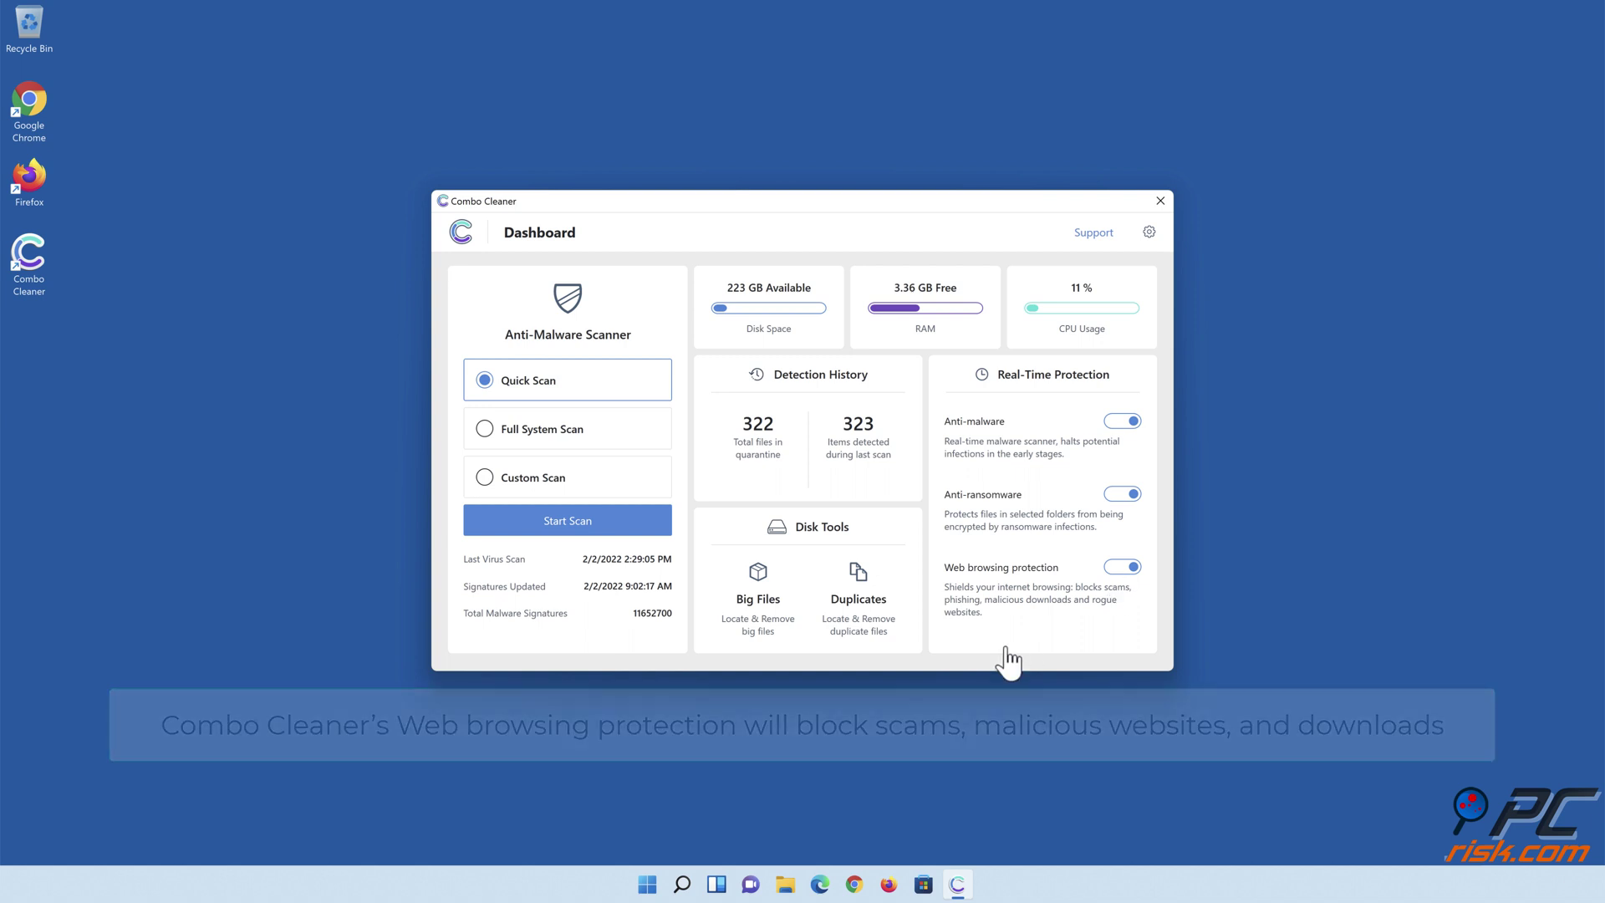